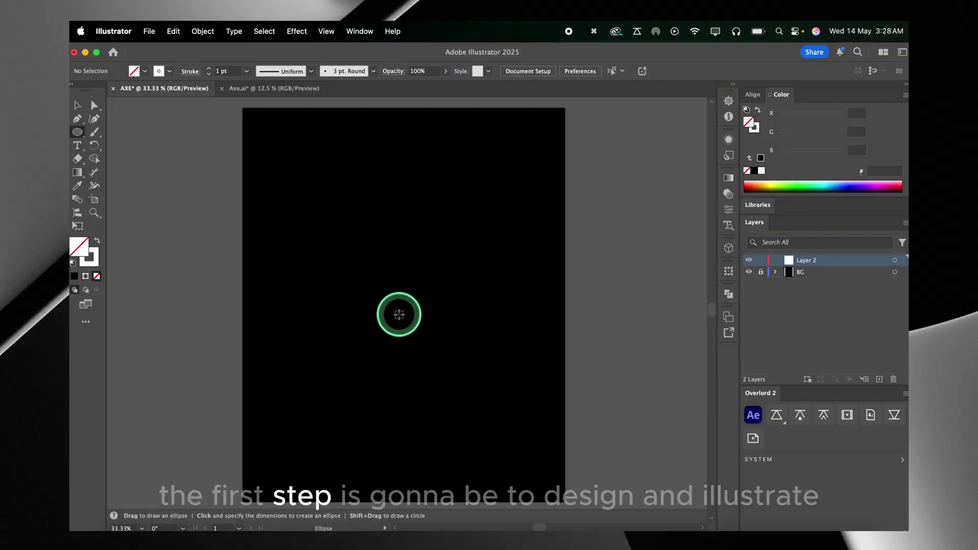
Draw a large circle in the middle of the artboard and place overlapping copies at its upper left and upper right
drag(398, 314, 469, 387)
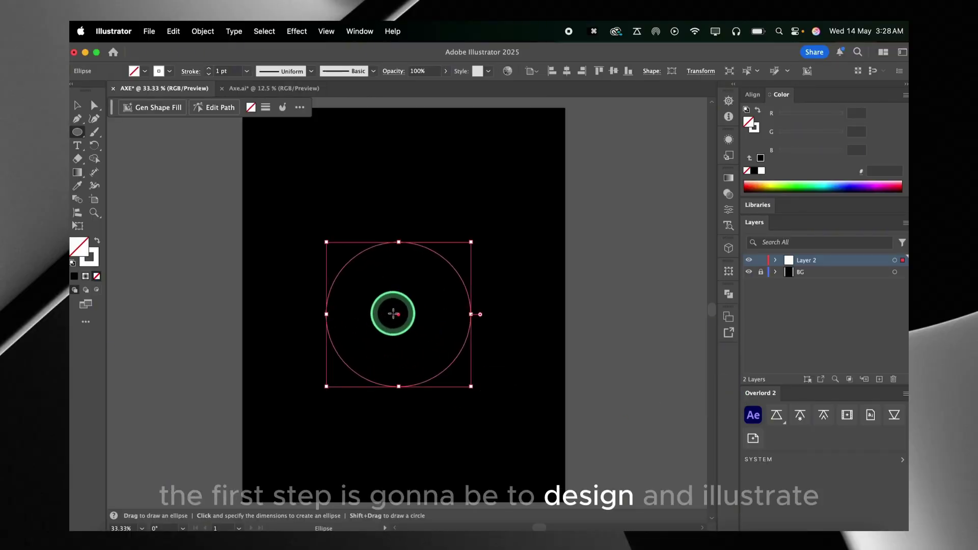
mouse_move(399, 314)
mouse_down()
mouse_move(454, 266)
mouse_move(481, 255)
mouse_move(497, 261)
mouse_move(302, 286)
mouse_move(212, 236)
mouse_up()
key(v)
Cut both outer circles and their overlaps away with Shape Builder, keeping the rest of the middle circle as the axe blade
key(shift+m)
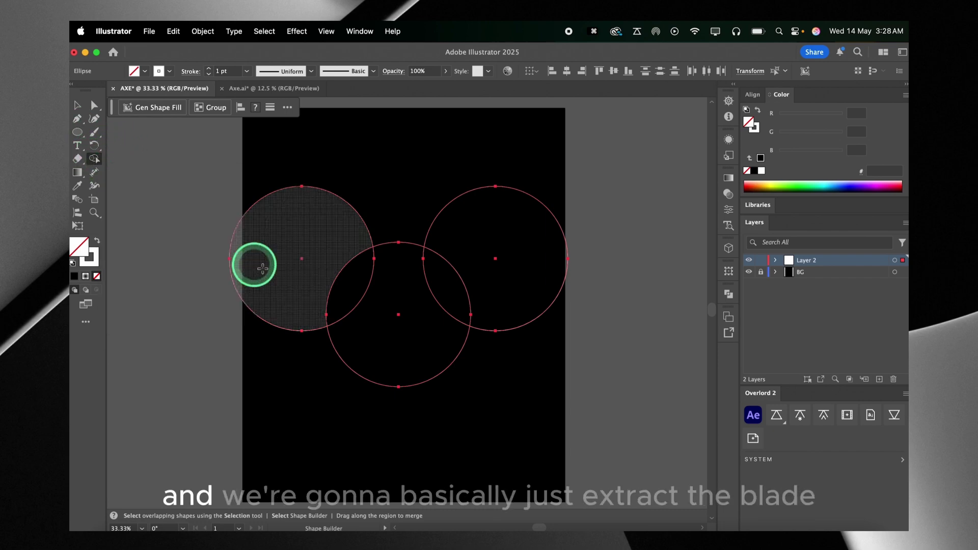
drag(340, 299, 281, 251)
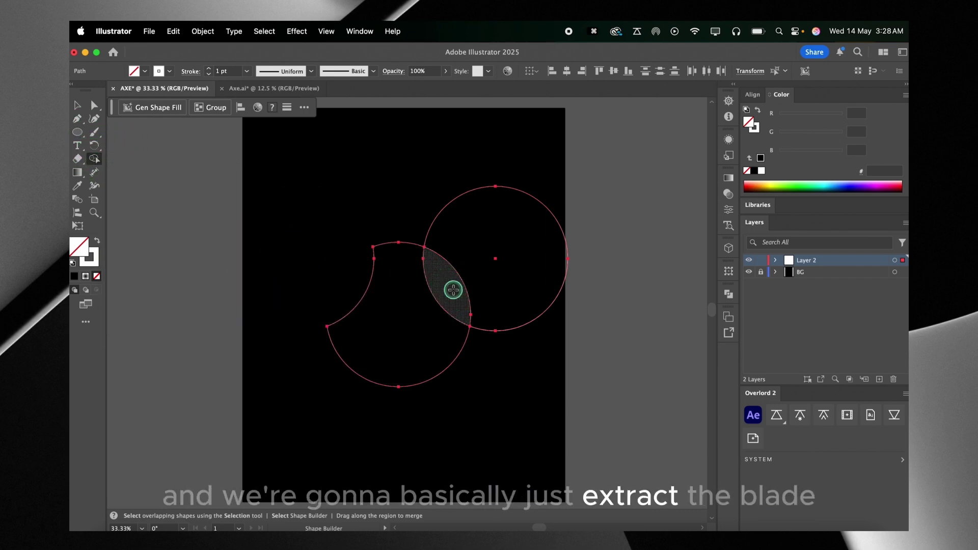
drag(452, 288, 511, 243)
click(78, 107)
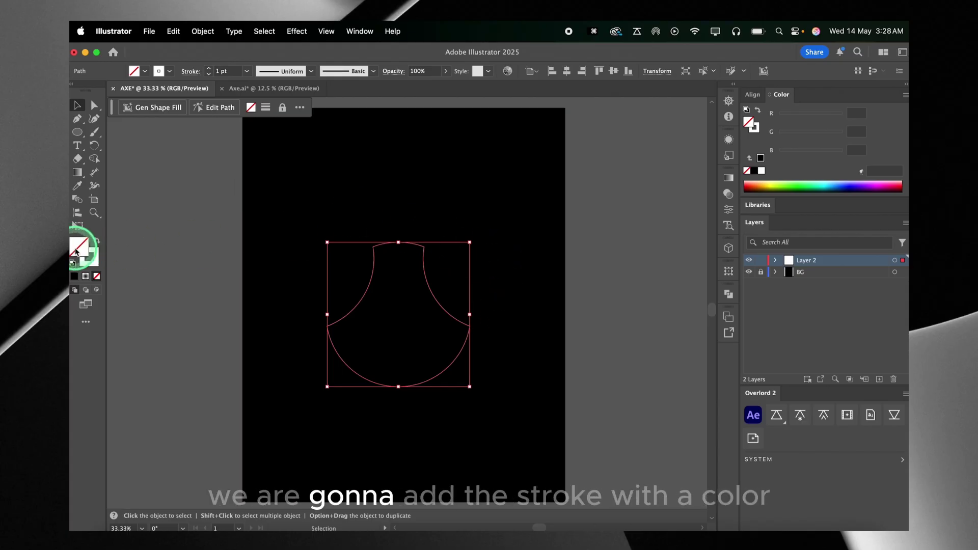
Set the blade's stroke color to ff0000
double_click(90, 261)
drag(536, 382, 596, 308)
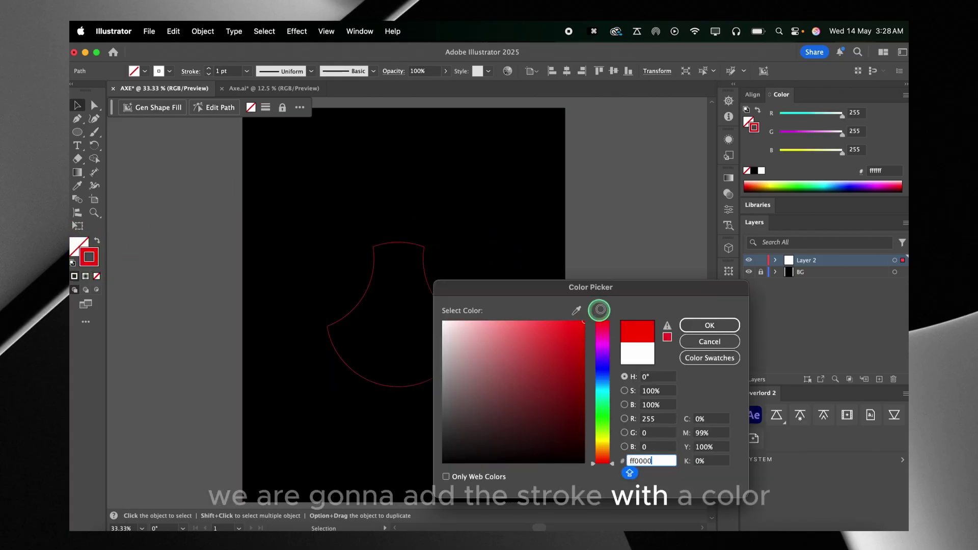
click(709, 325)
key(super+minus)
click(572, 300)
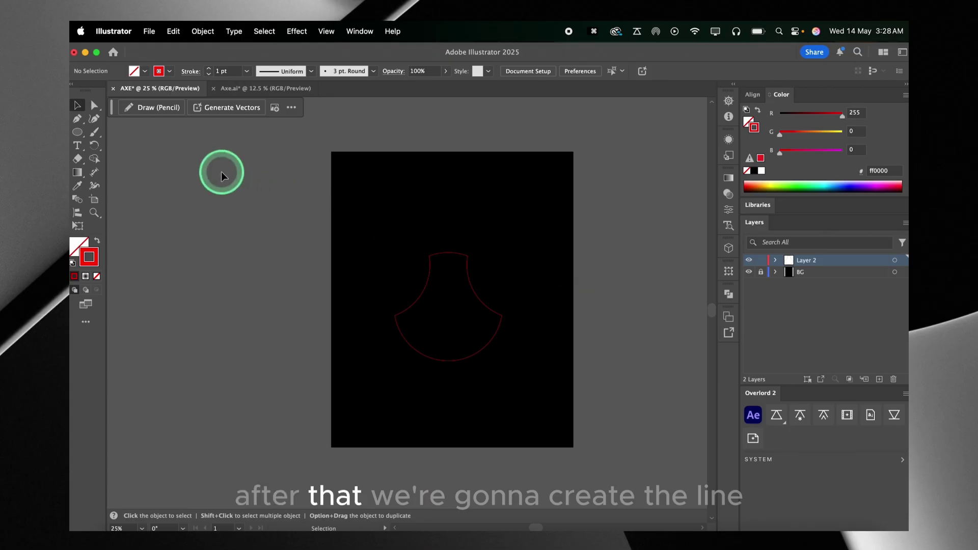
Draw a straight vertical rope line with the Pen tool from the artboard's upper edge to the middle of the blade's top
click(94, 136)
click(79, 121)
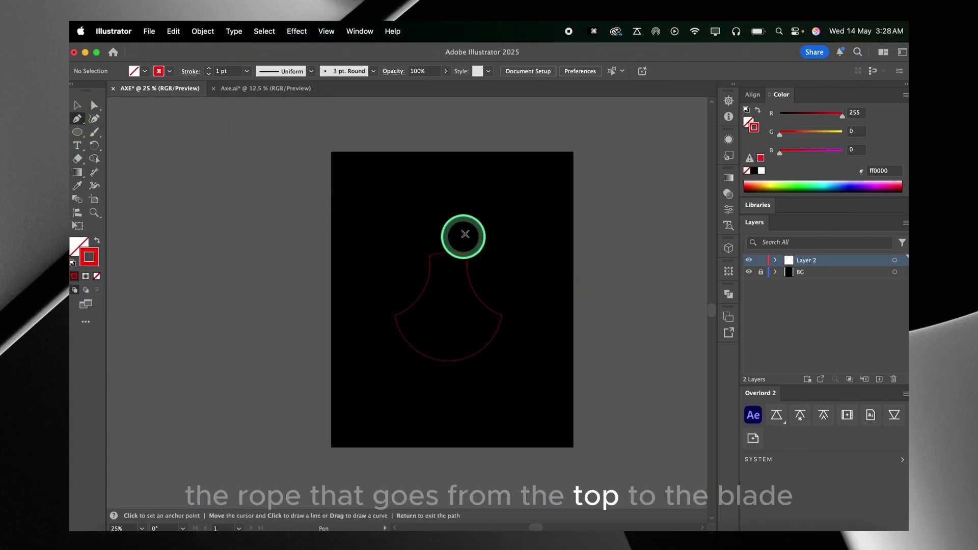
click(448, 153)
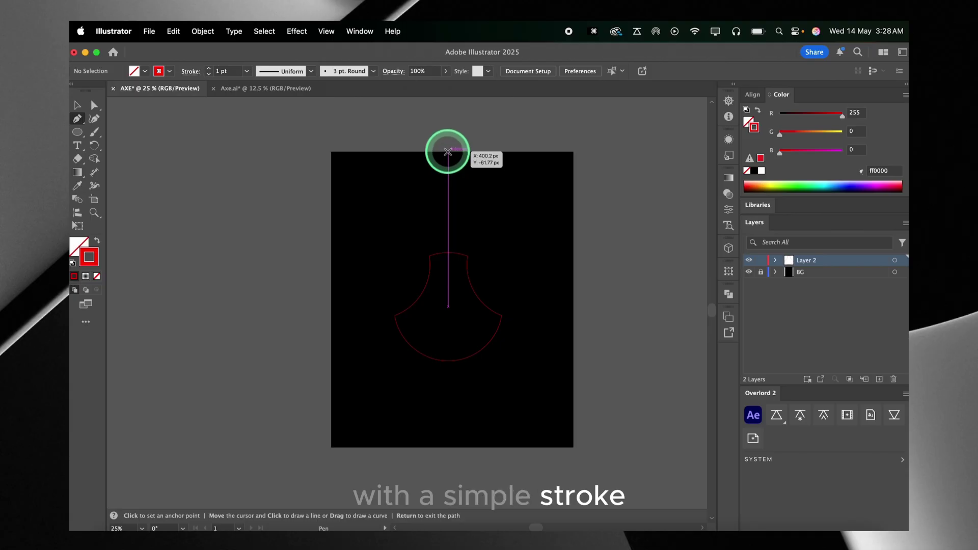
click(447, 151)
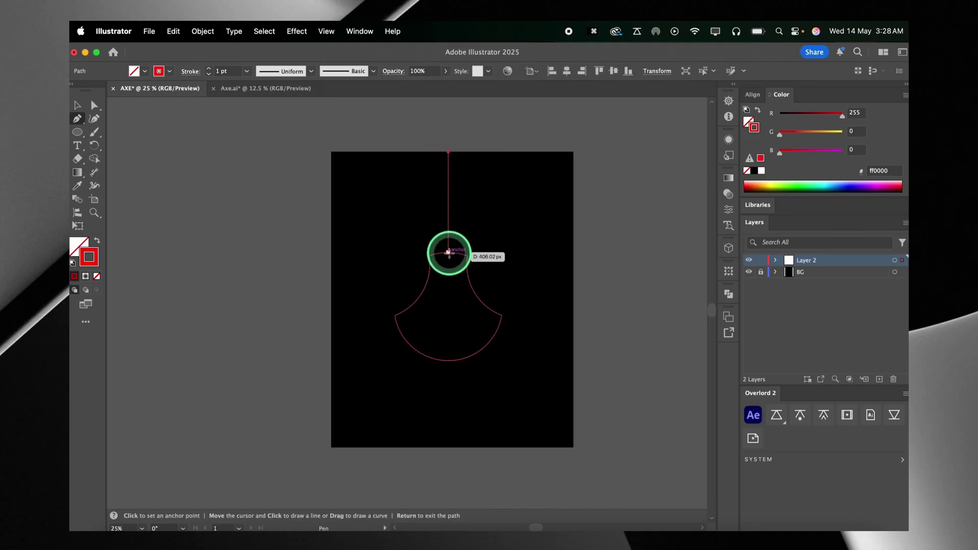
click(448, 253)
key(Escape)
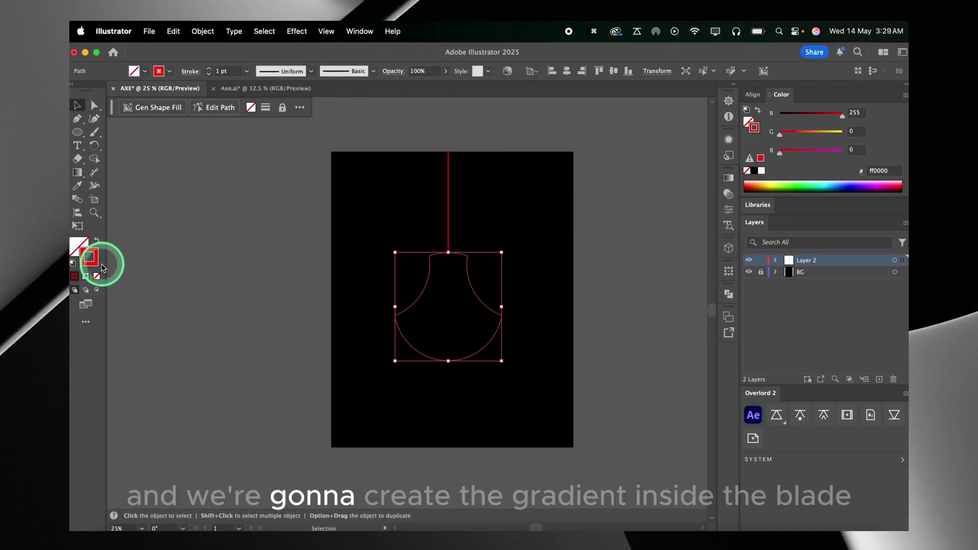
Fill the blade with a radial black-to-white gradient running vertically from just above the blade down to its lower edge
click(82, 248)
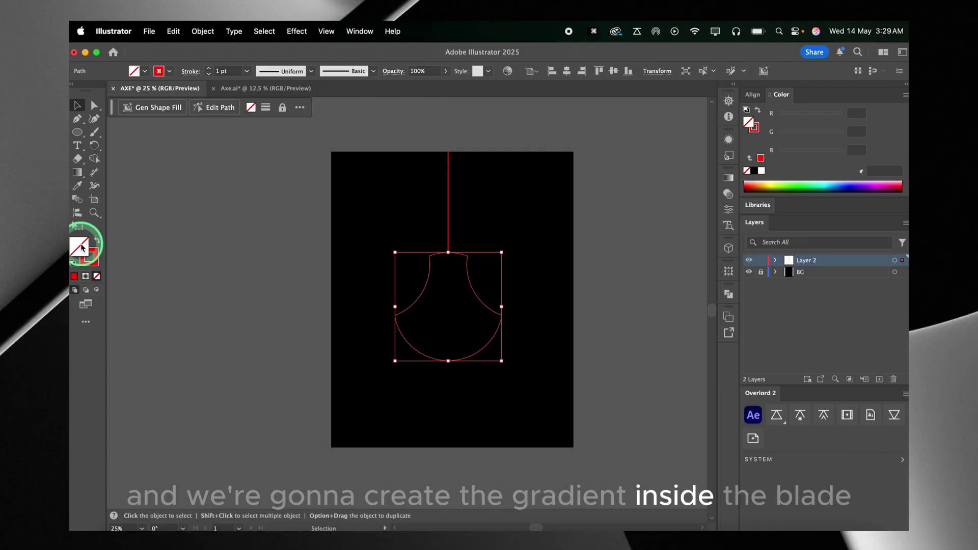
click(86, 275)
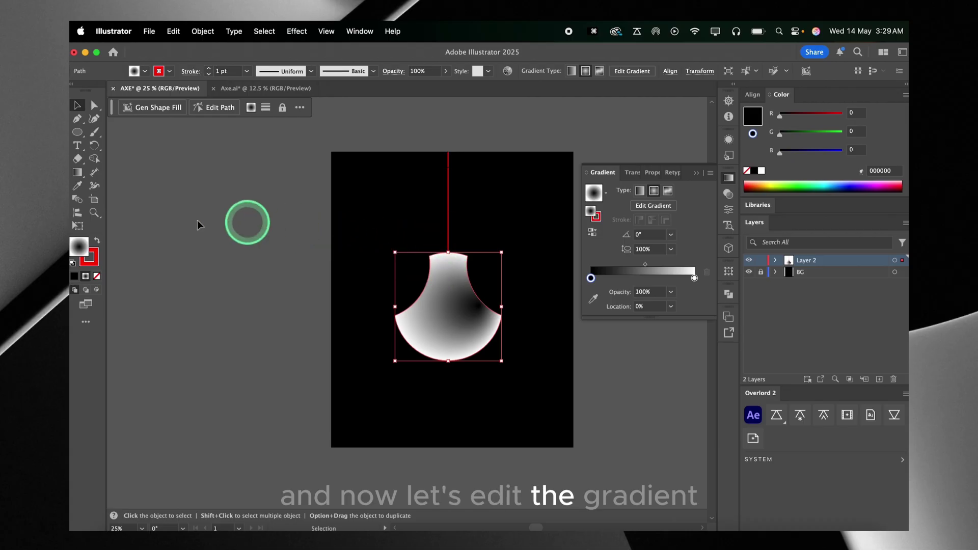
click(78, 172)
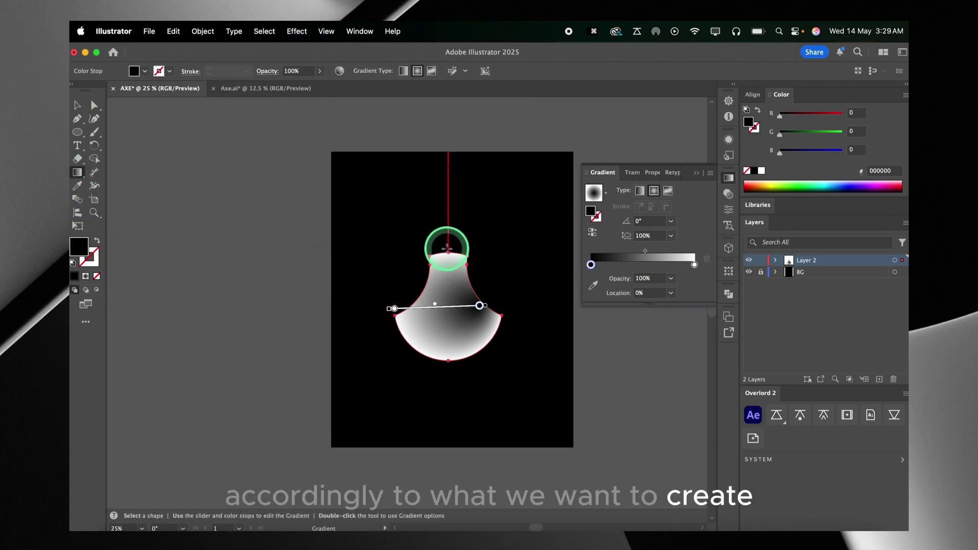
drag(448, 233, 446, 362)
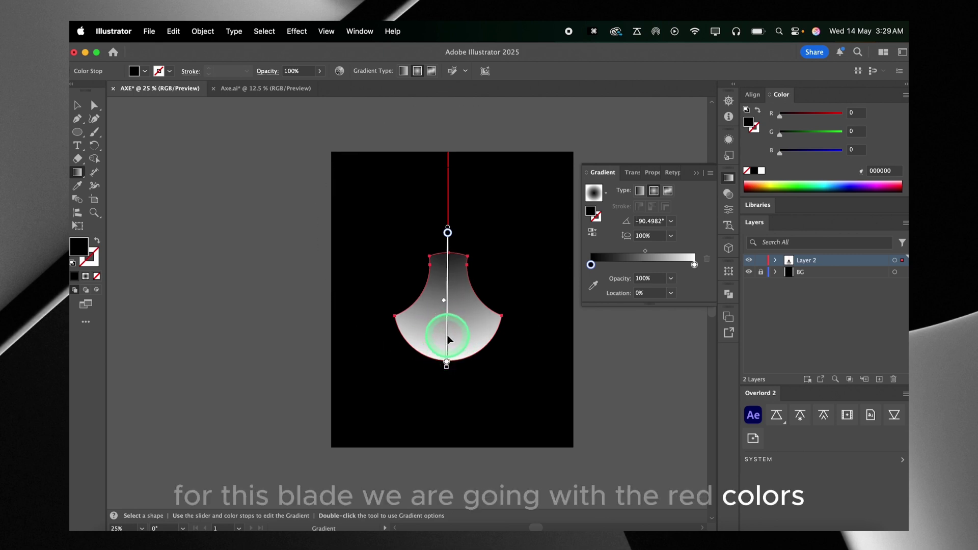
Add a color stop at about 83% on the blade's gradient and set its color to ff0000
click(447, 338)
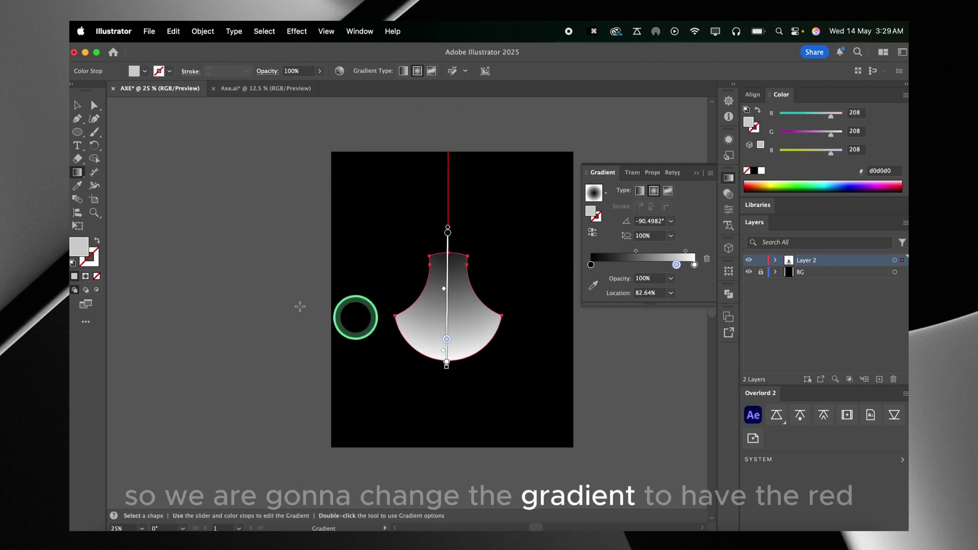
double_click(86, 252)
click(516, 353)
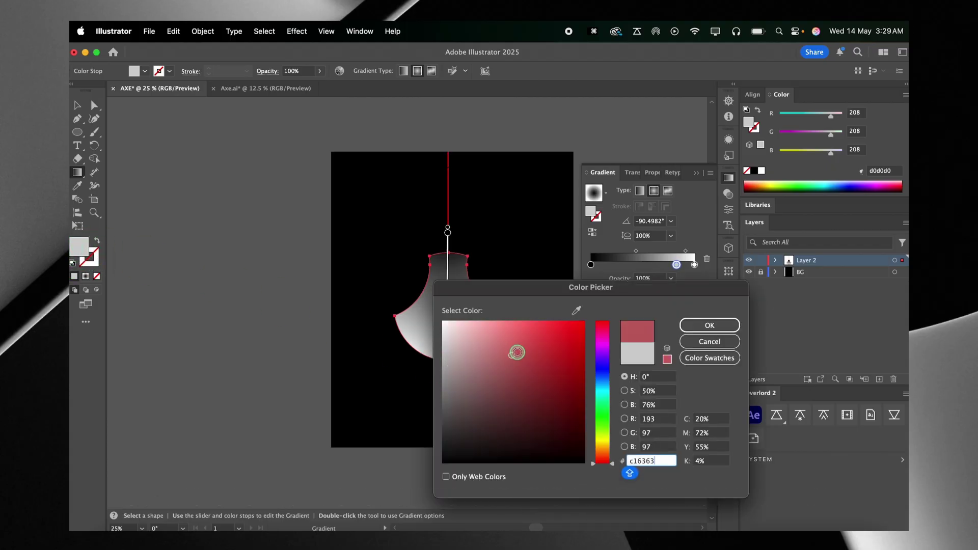
text(ff0000)
click(690, 324)
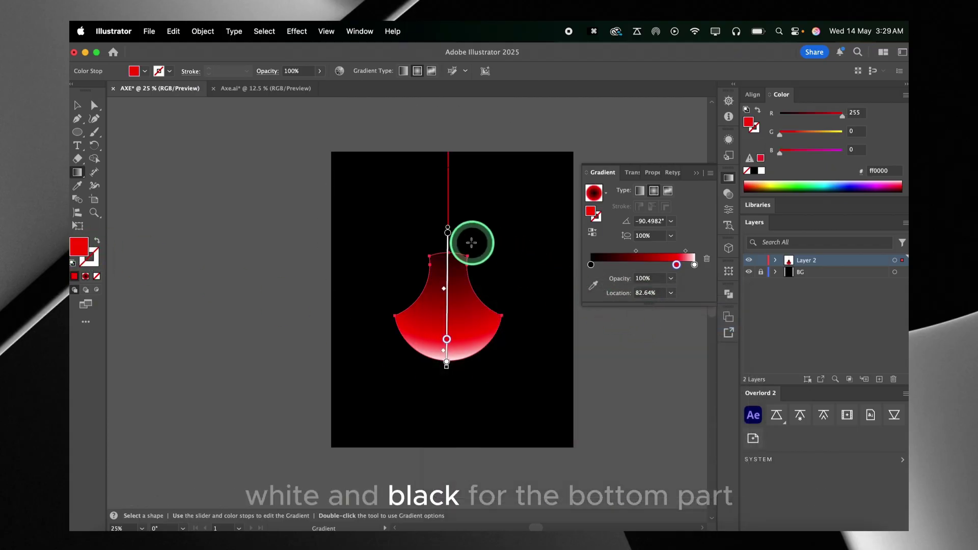
Move the blade gradient's black stop to about 81% and its red stop to about 91%, concentrating the glow along the cutting edge
drag(447, 232, 447, 349)
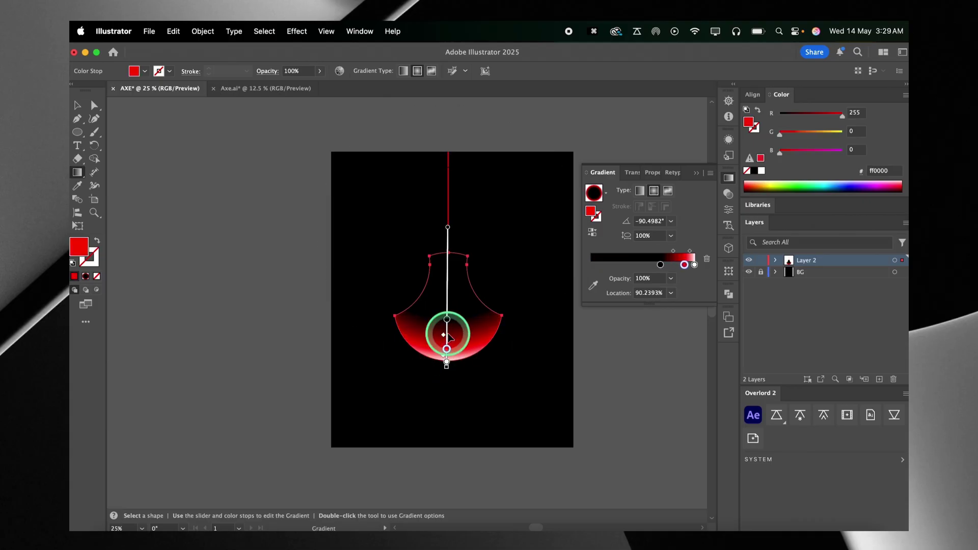
click(446, 319)
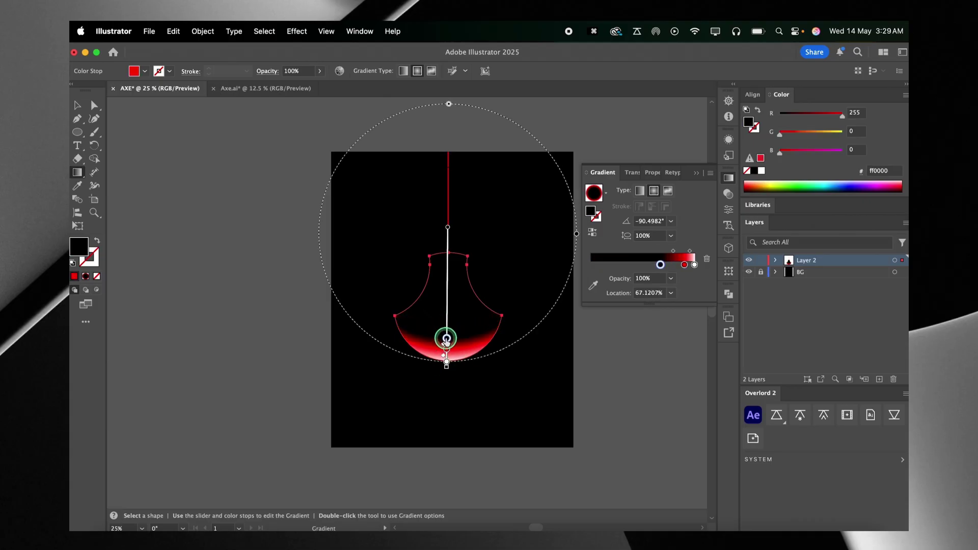
drag(446, 337, 447, 350)
click(77, 105)
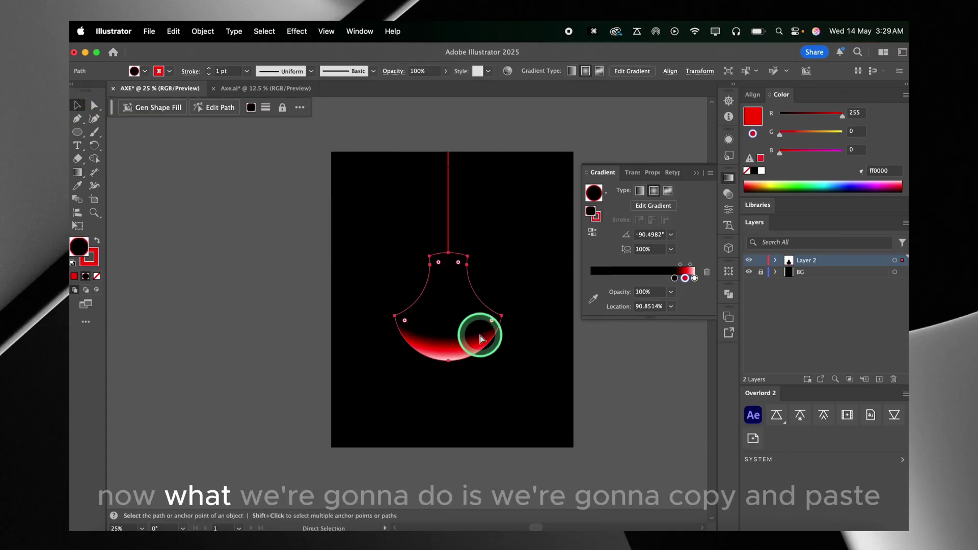
Paste a copy of the blade in front and redirect its gradient upward from below the blade to its top edge
key(super+c)
key(super+f)
key(v)
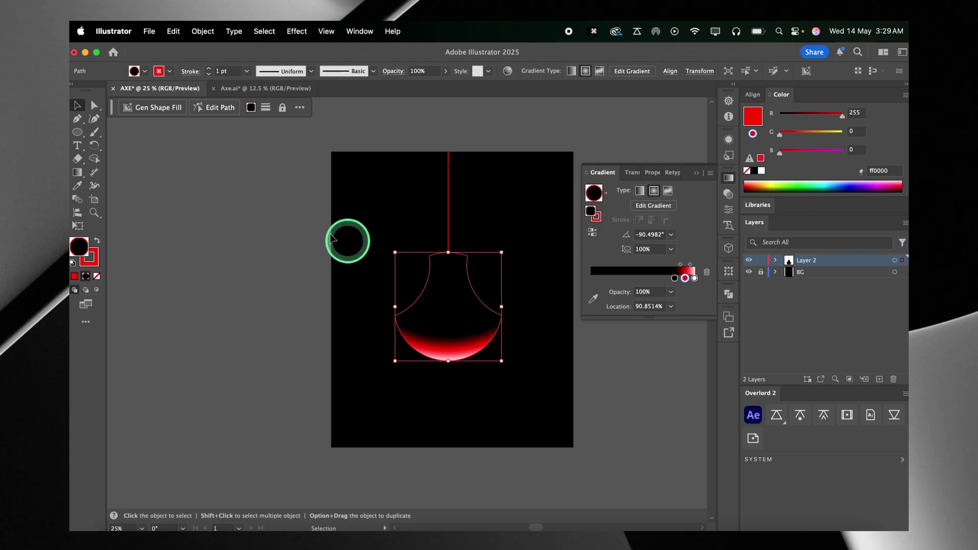
click(77, 173)
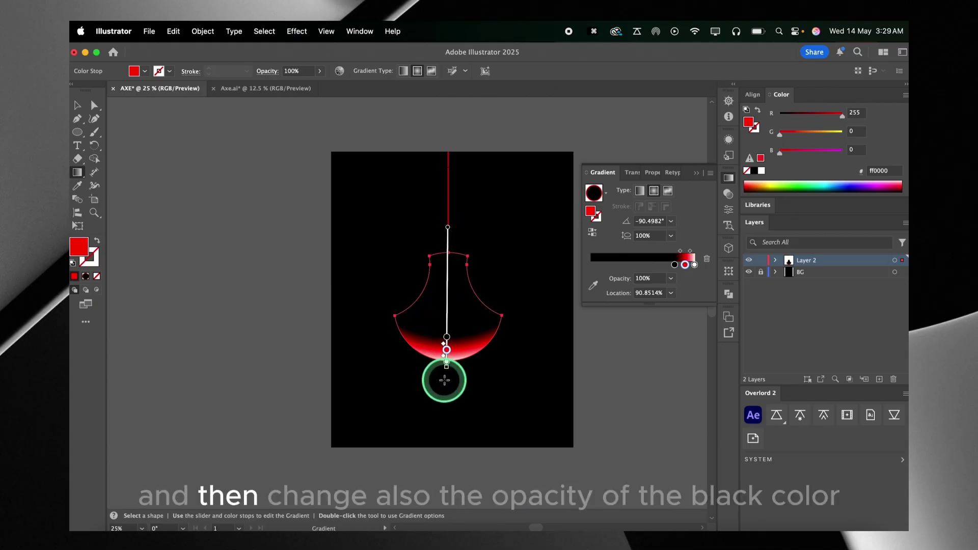
drag(447, 376, 454, 251)
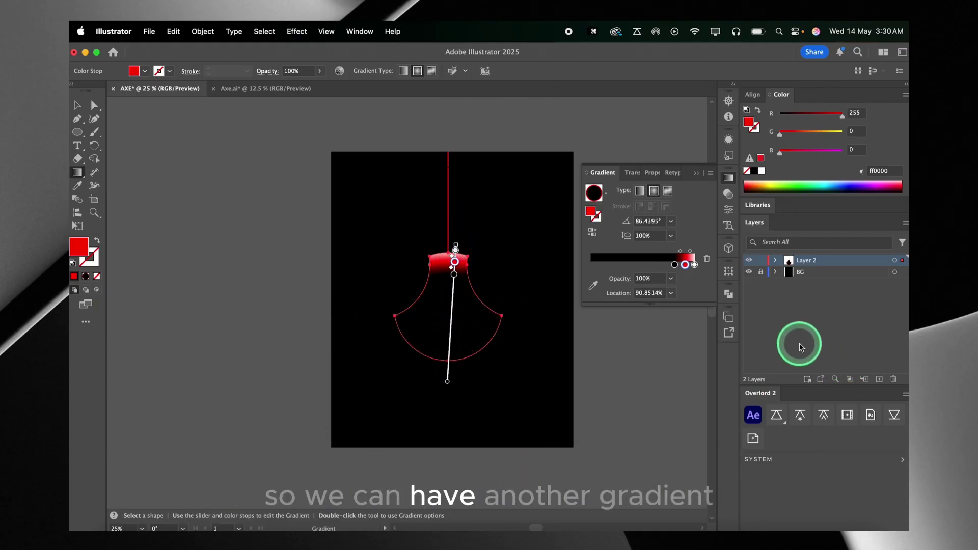
Set the opacity of the black gradient stop on the blade copy to 0% and deselect the artwork
click(674, 265)
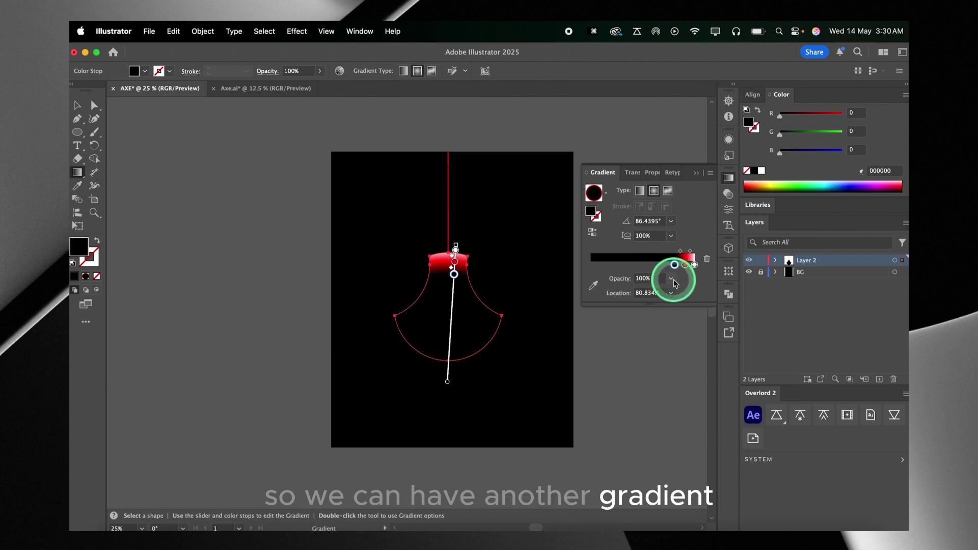
click(671, 278)
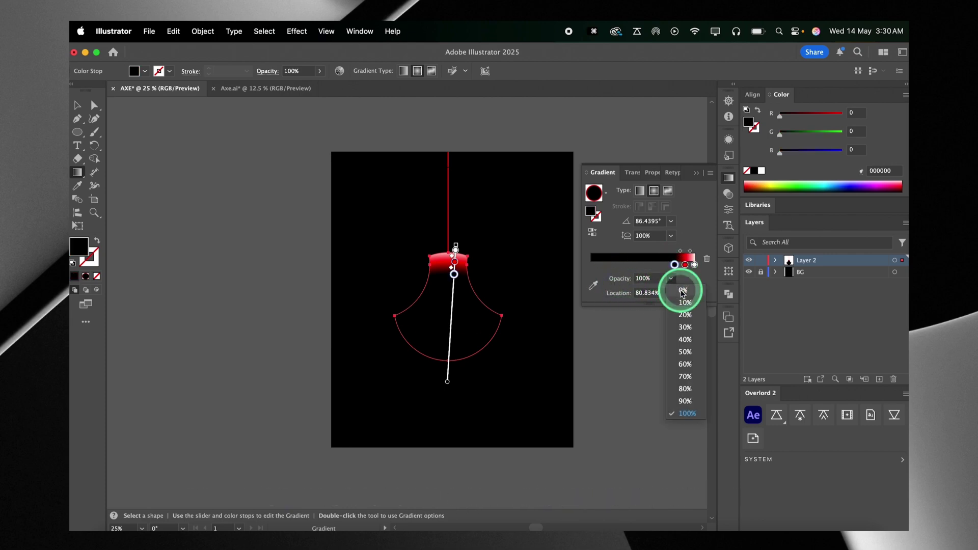
click(683, 290)
click(696, 174)
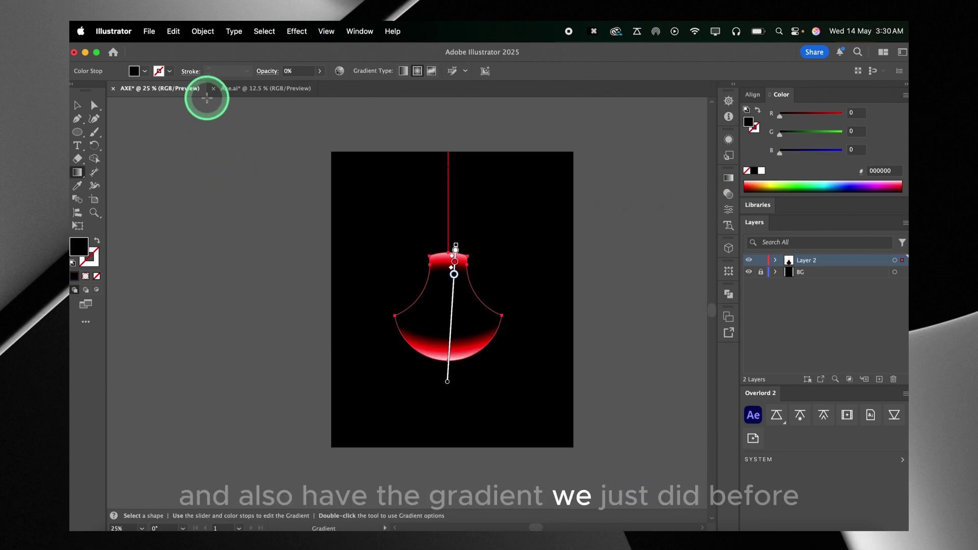
click(78, 105)
click(470, 289)
click(616, 242)
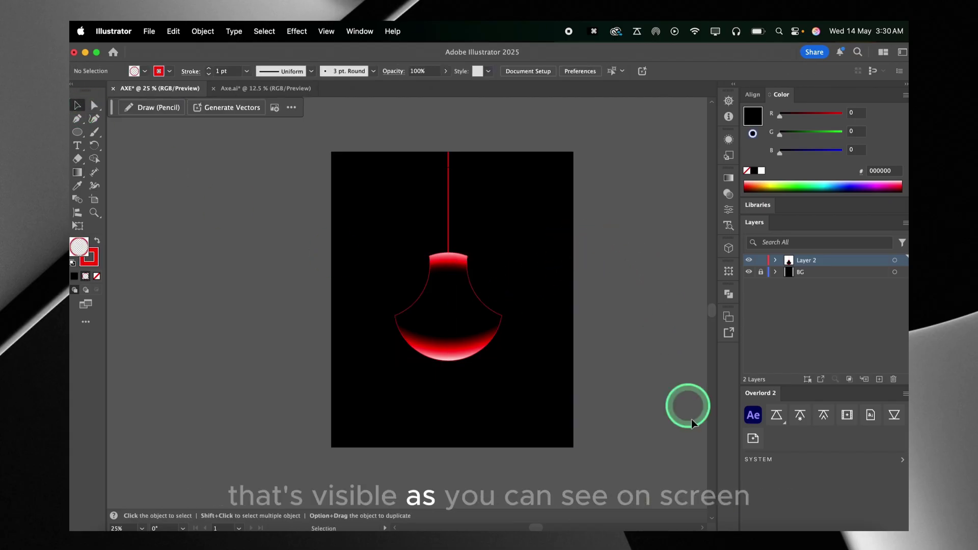
Add the text ANGER in red ff0000 at about 74 pt across the middle of the blade
click(77, 146)
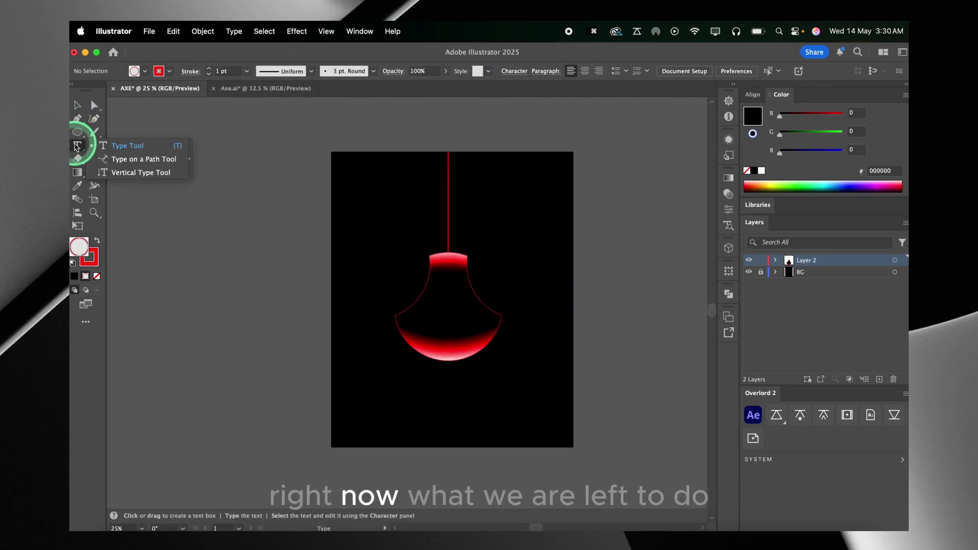
click(436, 313)
click(435, 313)
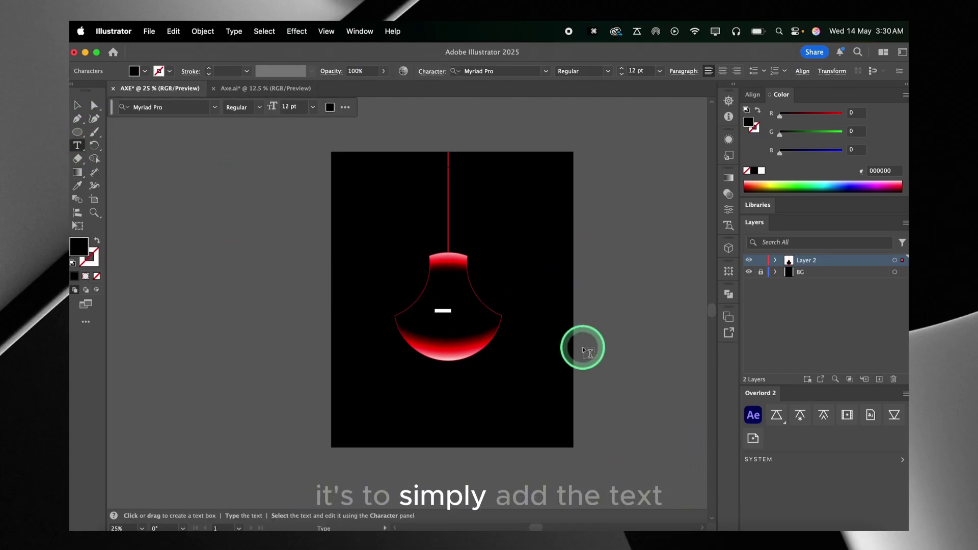
drag(447, 307, 495, 284)
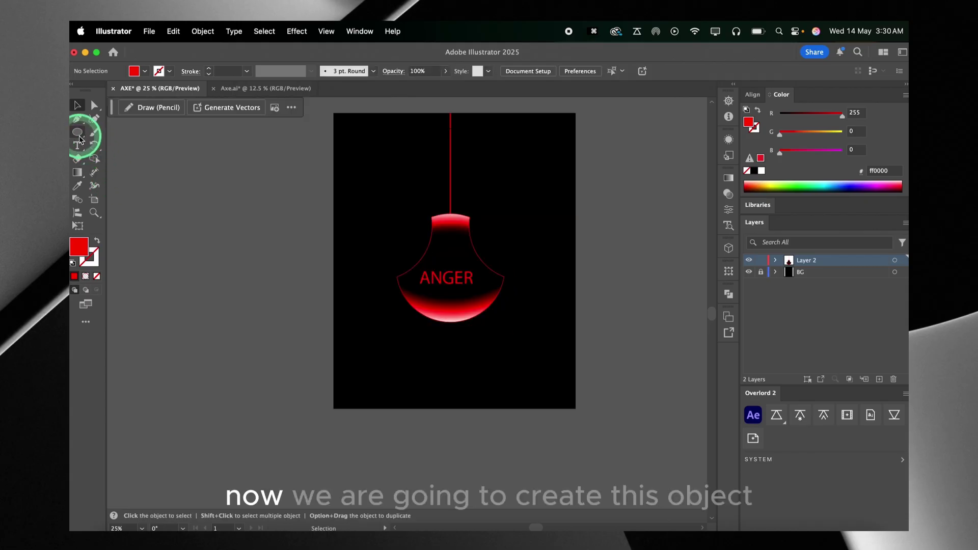
Draw a small circle centered below the blade and fill it with white ffffff
click(78, 133)
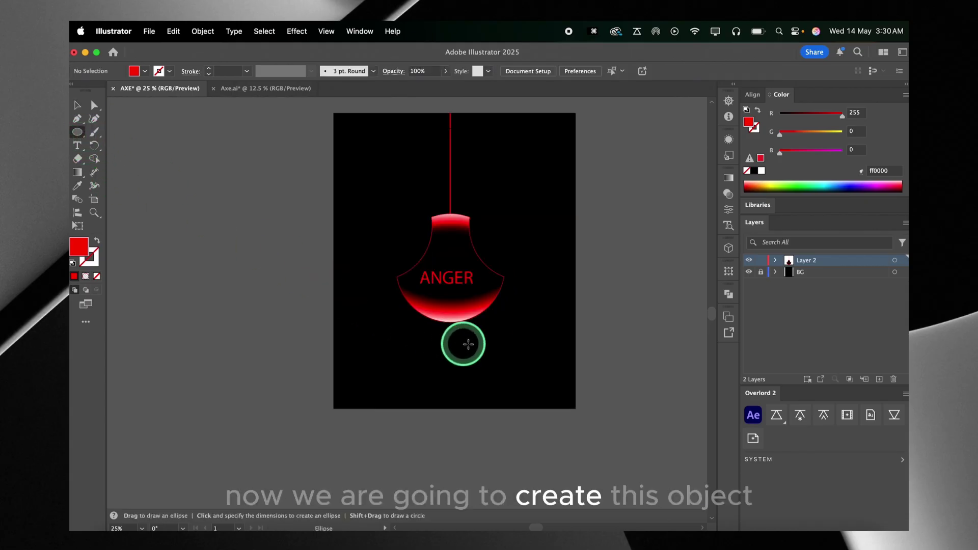
drag(448, 352, 463, 367)
double_click(81, 248)
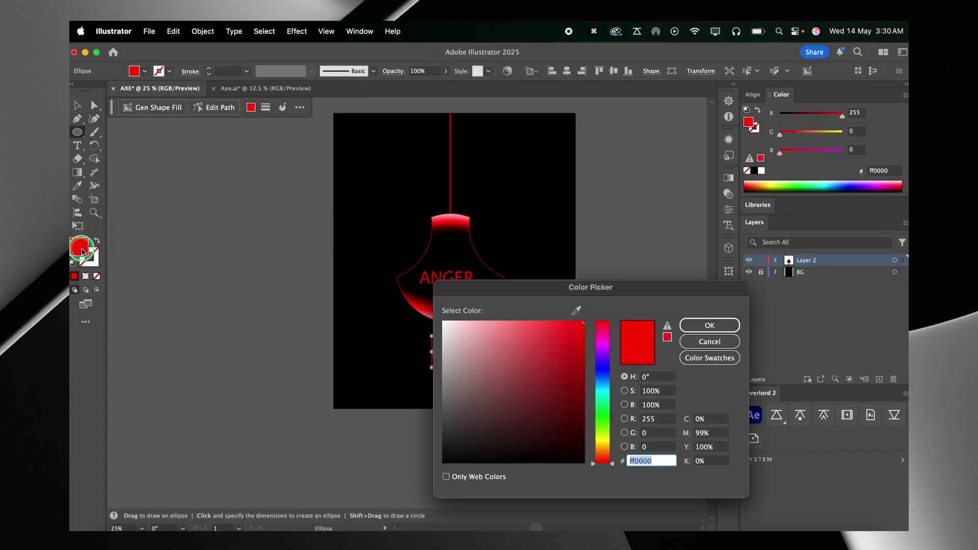
text(ffffff)
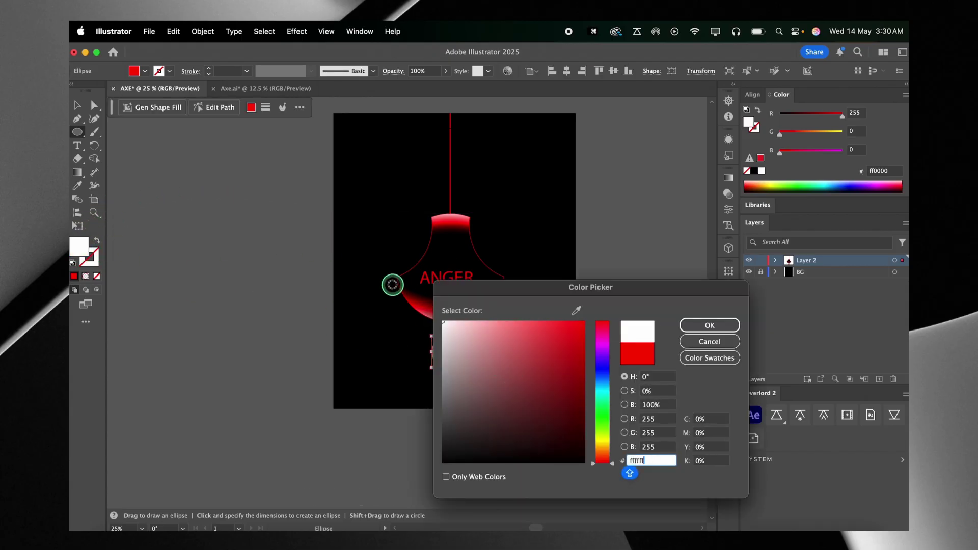
click(693, 325)
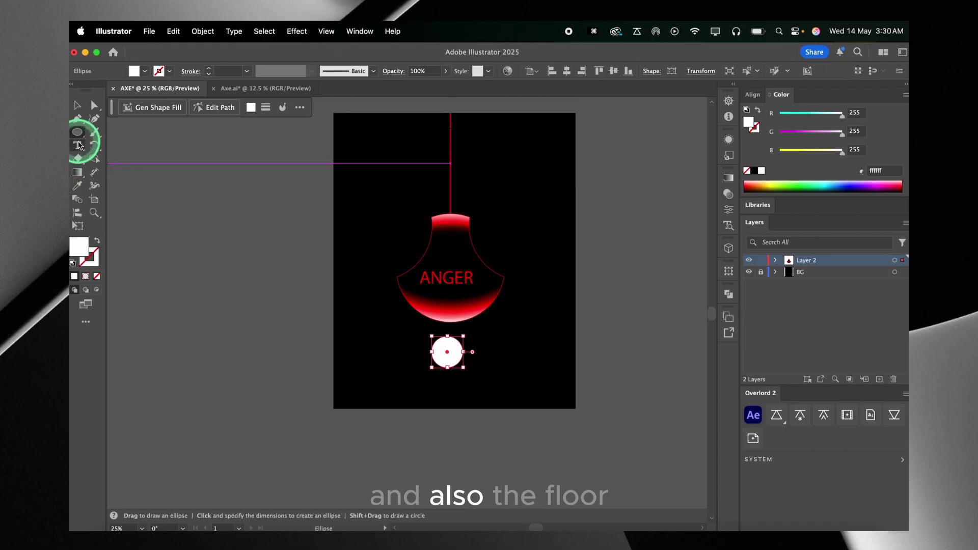
Draw a wide, low rectangle directly beneath the white ball as the floor
click(78, 133)
click(105, 133)
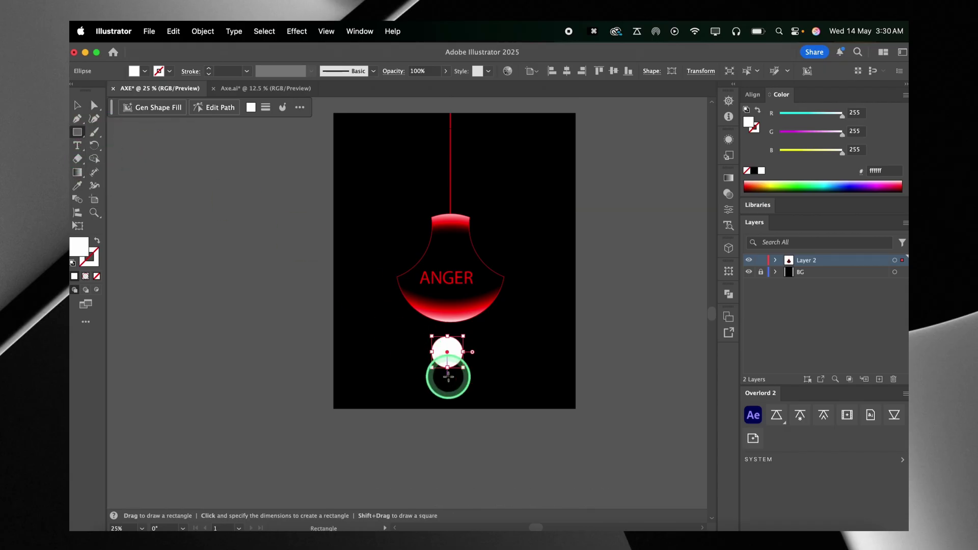
drag(409, 367, 492, 397)
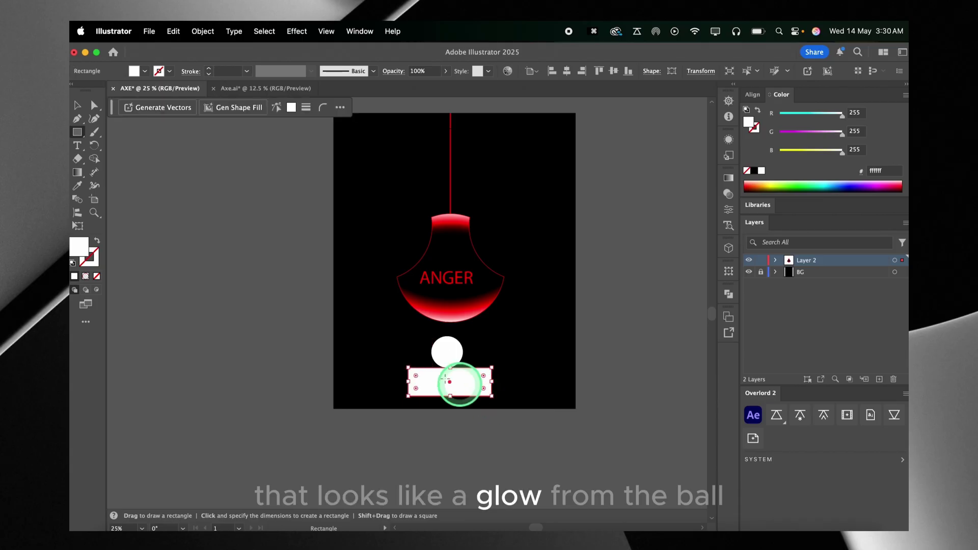
Fill the floor rectangle with a white-to-black radial gradient and set its black stop's opacity to 100%
click(85, 276)
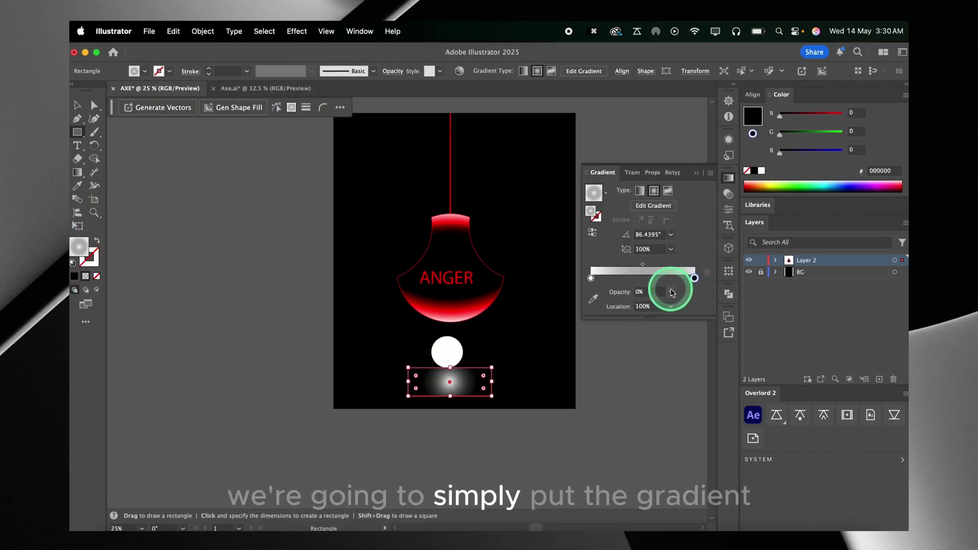
click(671, 293)
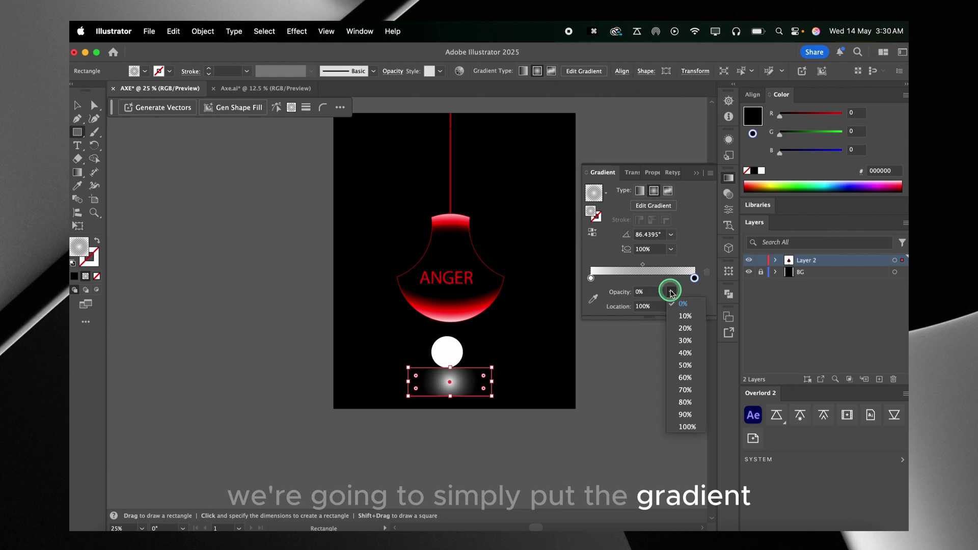
click(692, 427)
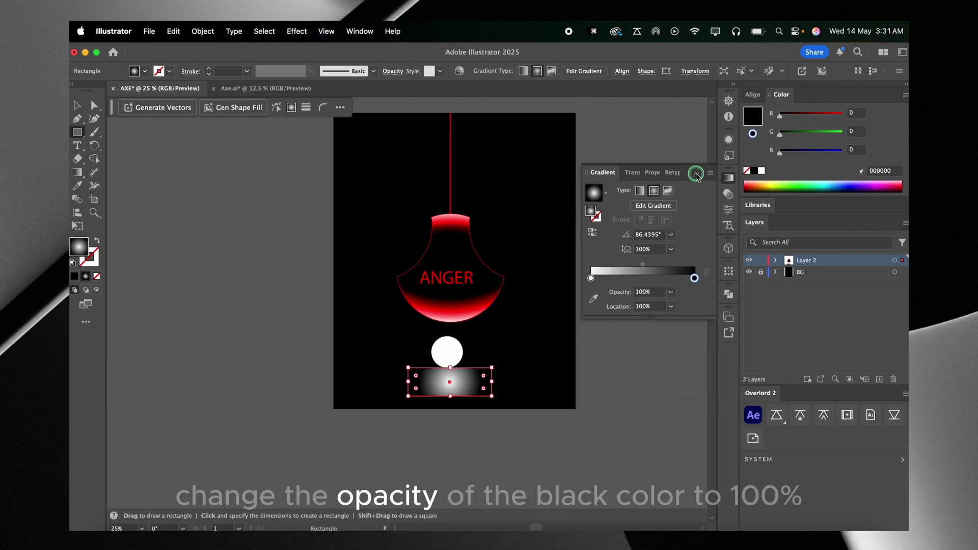
click(697, 174)
Redirect the floor gradient vertically from inside the ball down into the rectangle as a glow, and deselect it
click(79, 174)
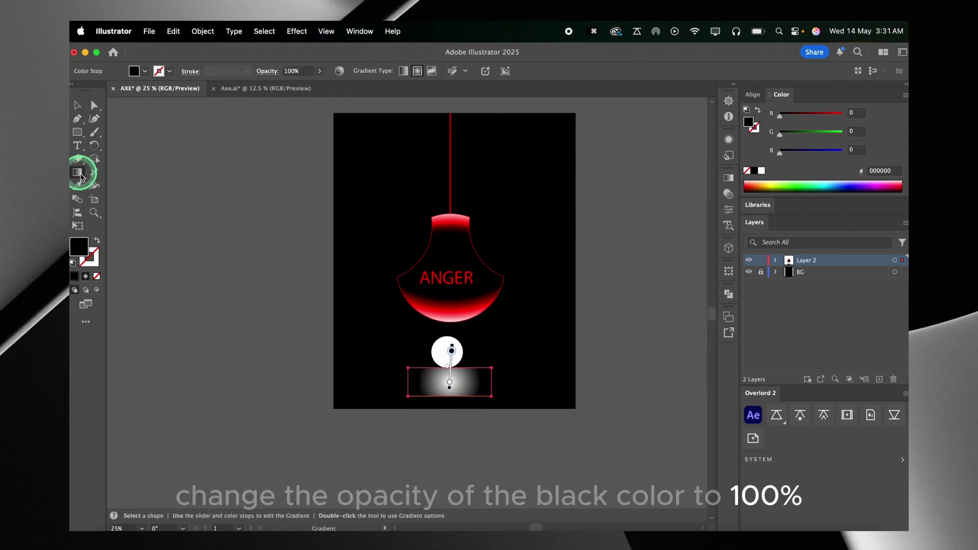
drag(443, 330, 443, 387)
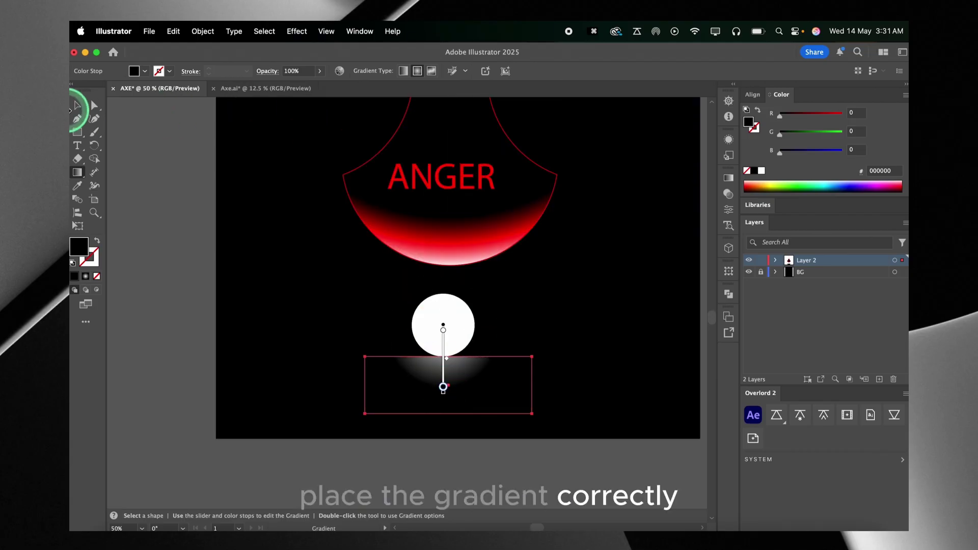
click(77, 105)
scroll(415, 251, down, 3)
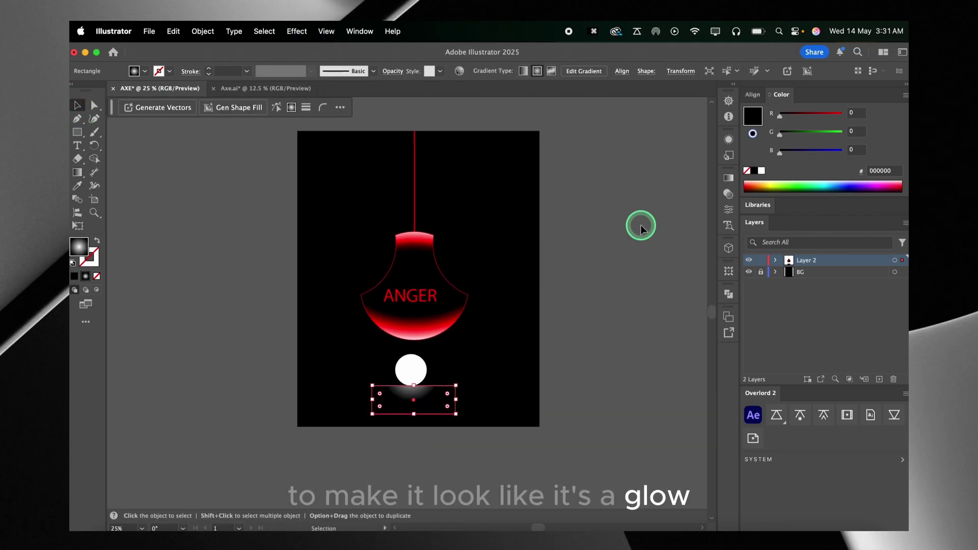
click(641, 228)
Look over the finished artwork pieces and view the three colored blades in the Axe.ai document
drag(632, 173, 374, 388)
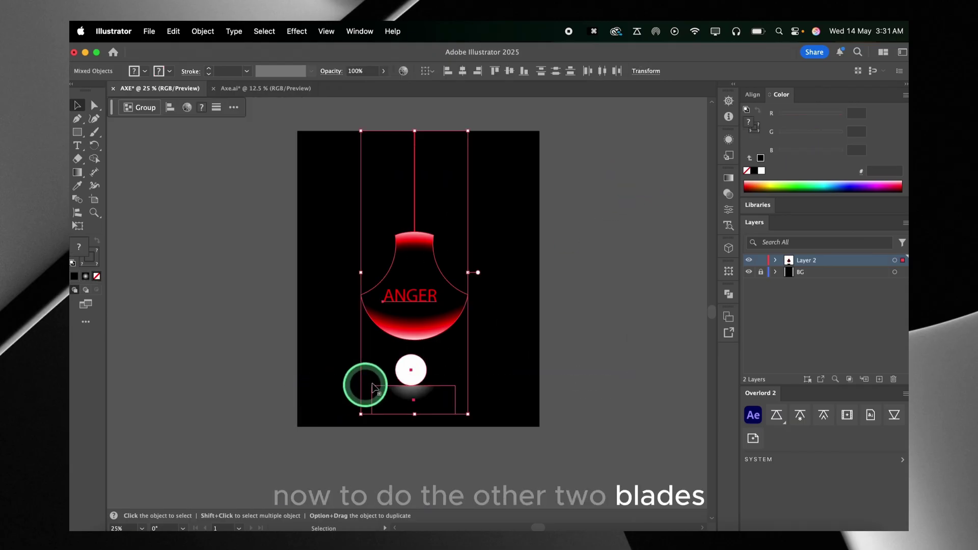
click(486, 368)
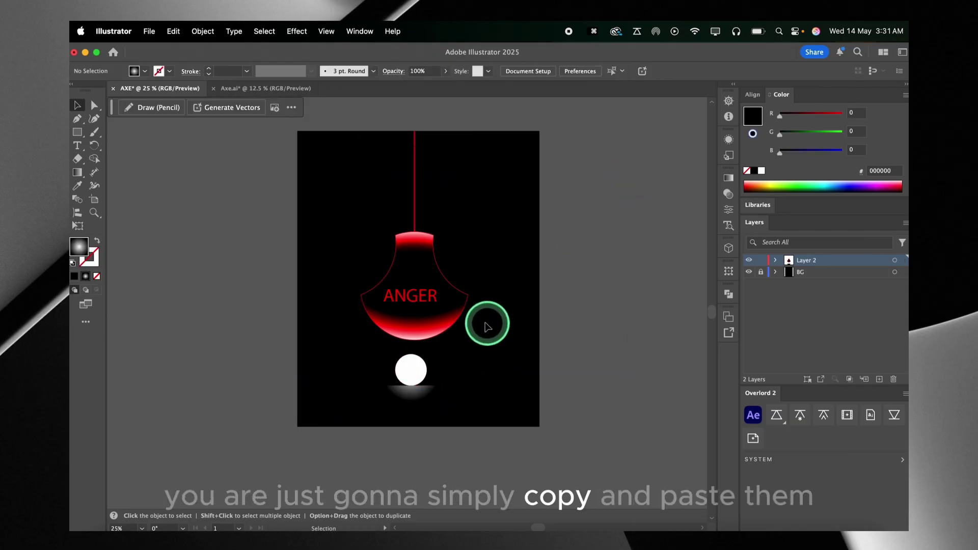
click(263, 92)
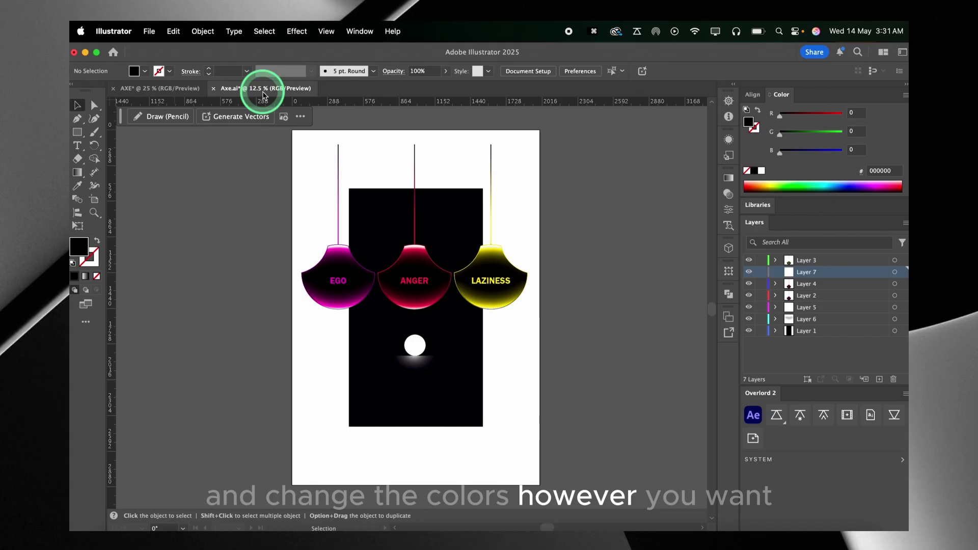
scroll(445, 295, up, 1)
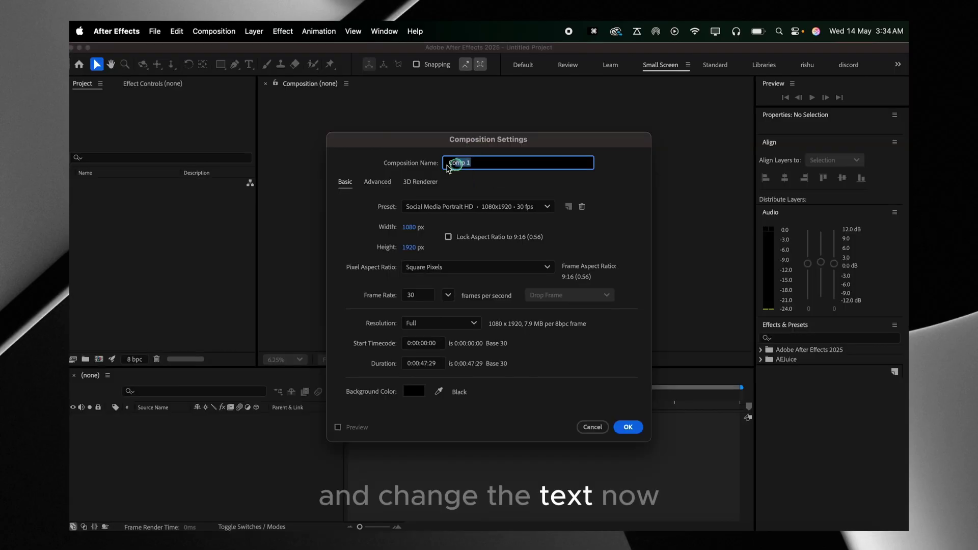
Switch to After Effects and create a 1080x1920, 30 fps composition named axe
click(424, 171)
text(a)
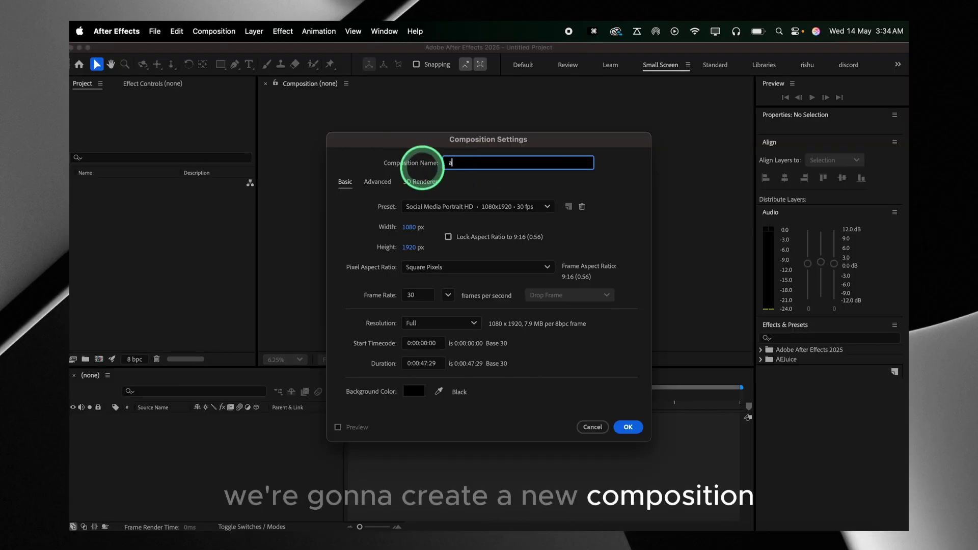
text(xe)
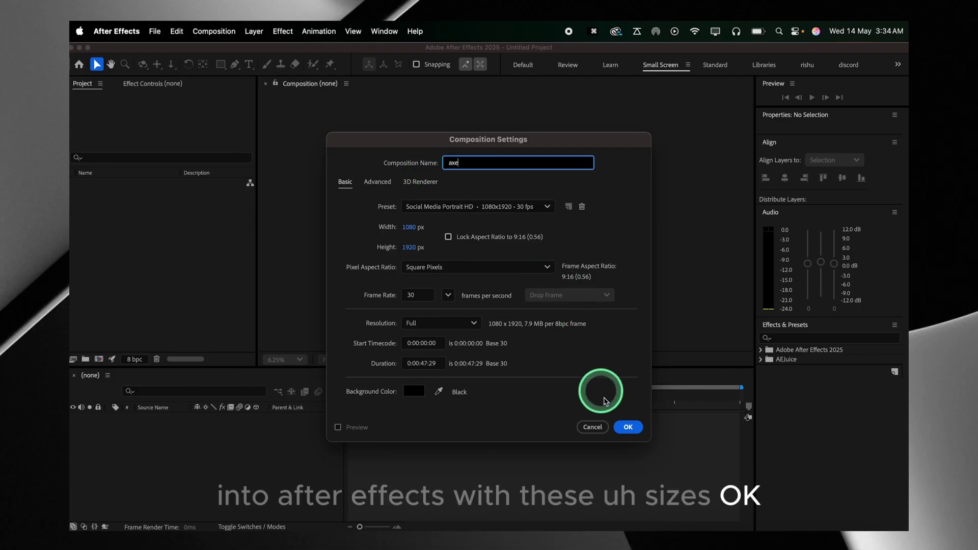
click(628, 427)
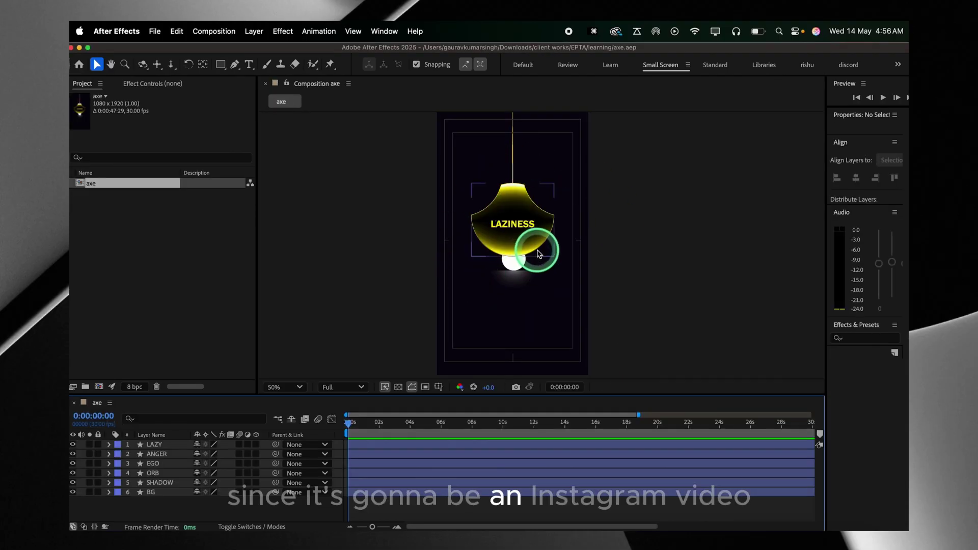
Move the LAZY and ANGER blades to opposite sides to reveal the stacked blades, and undo both moves
drag(530, 248, 461, 251)
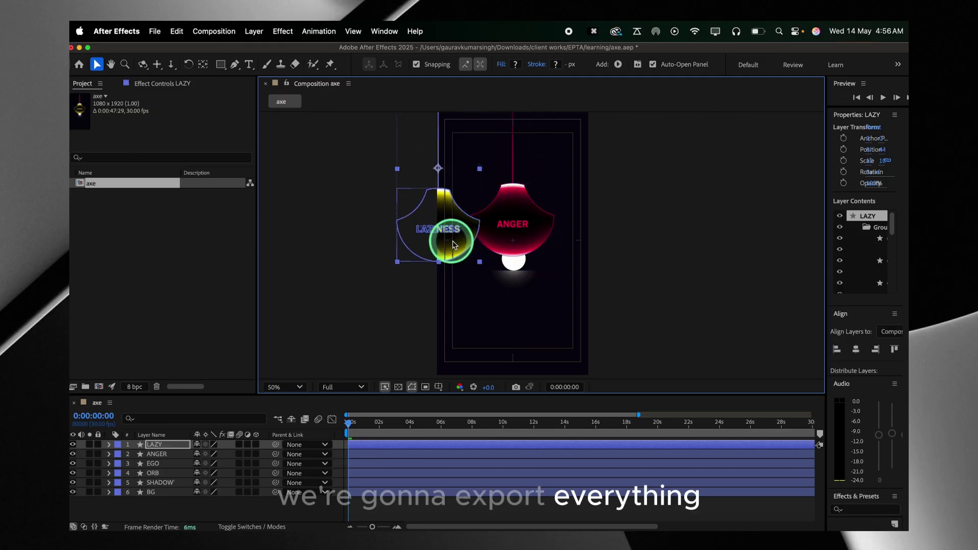
drag(542, 244, 625, 237)
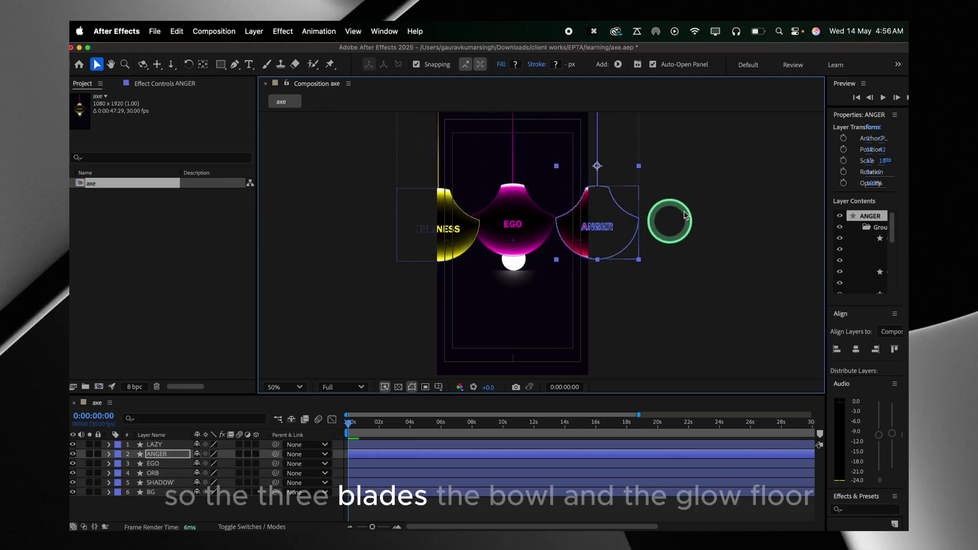
key(super+z)
key(super+z)
Move the anchor points of the LAZY and ANGER layers to the top ends of their ropes
key(y)
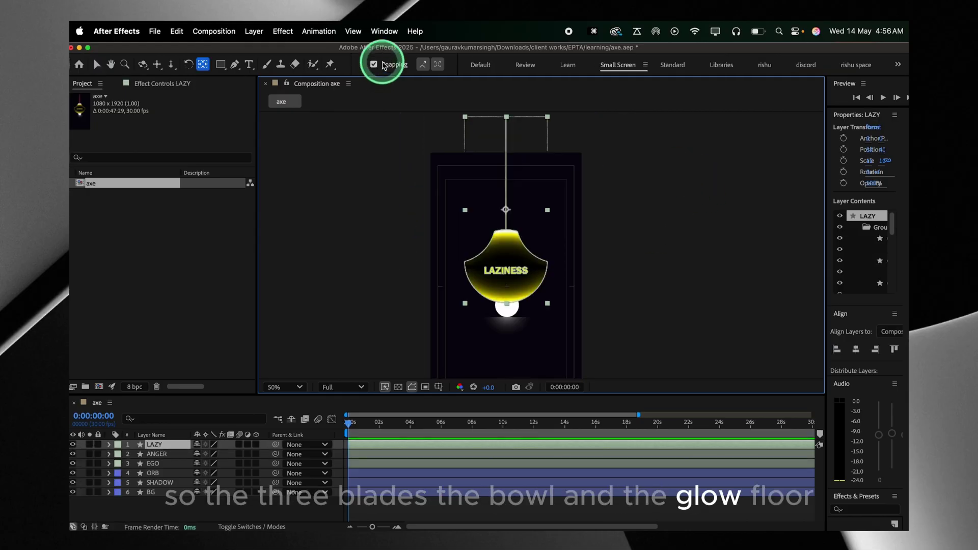
drag(505, 209, 506, 118)
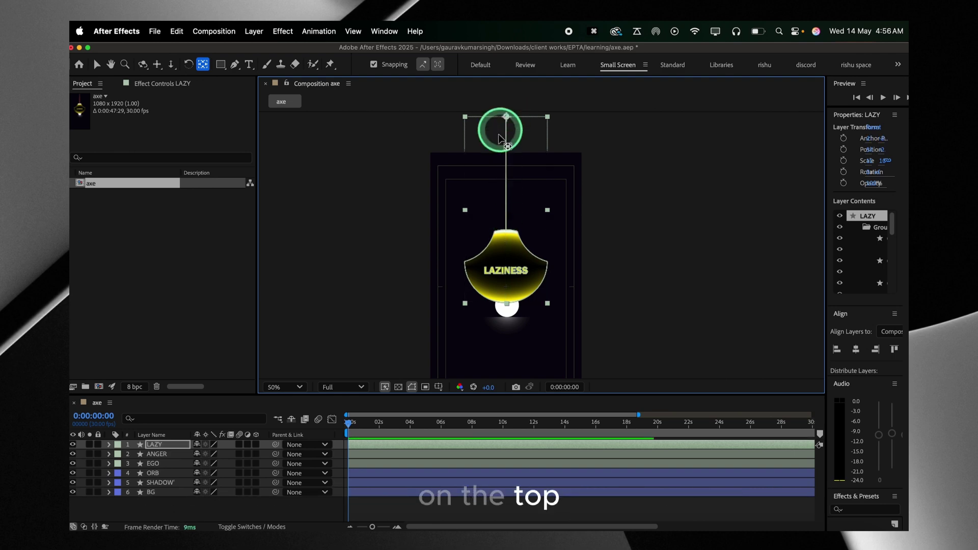
click(384, 478)
click(383, 453)
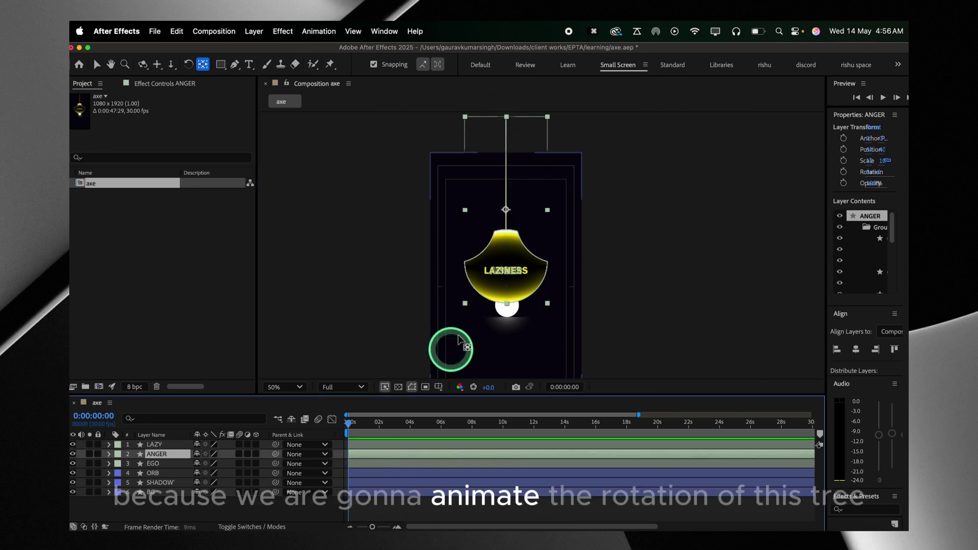
drag(474, 286, 470, 332)
drag(503, 257, 506, 166)
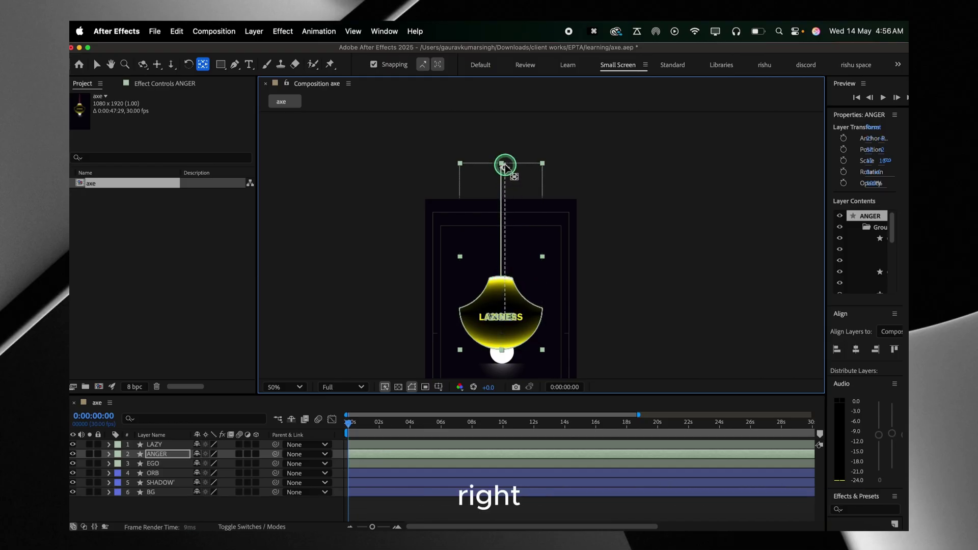
Snap the EGO layer's anchor point to the top end of its rope
click(460, 463)
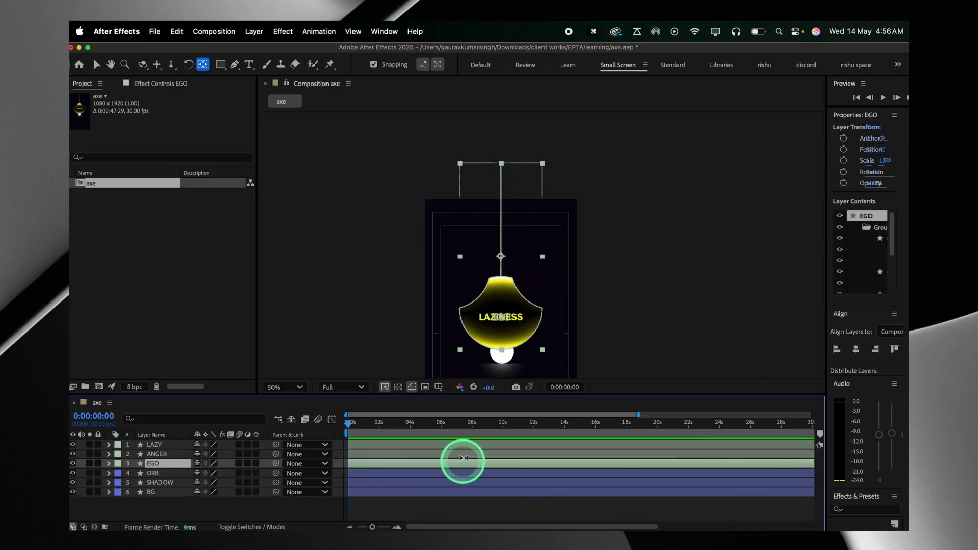
drag(501, 259, 501, 237)
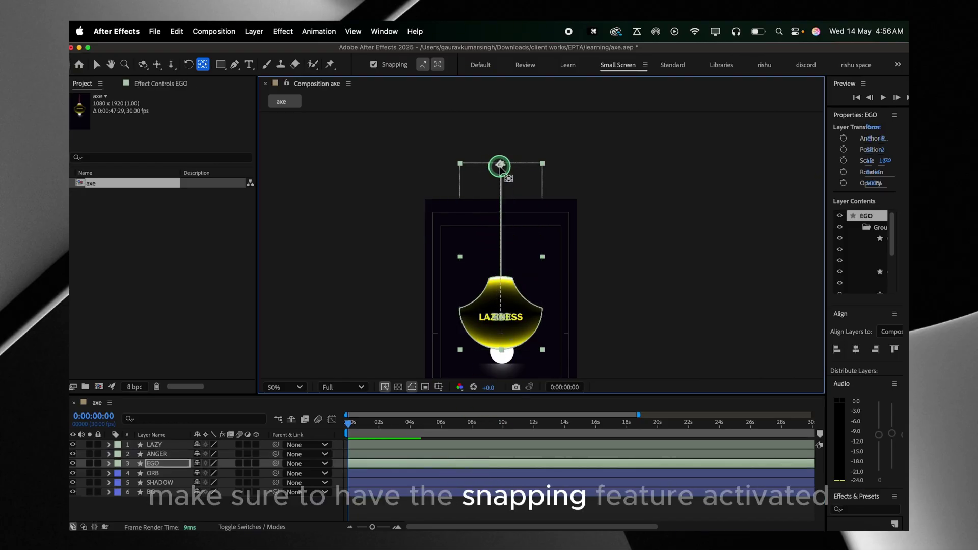
key(h)
drag(546, 266, 546, 175)
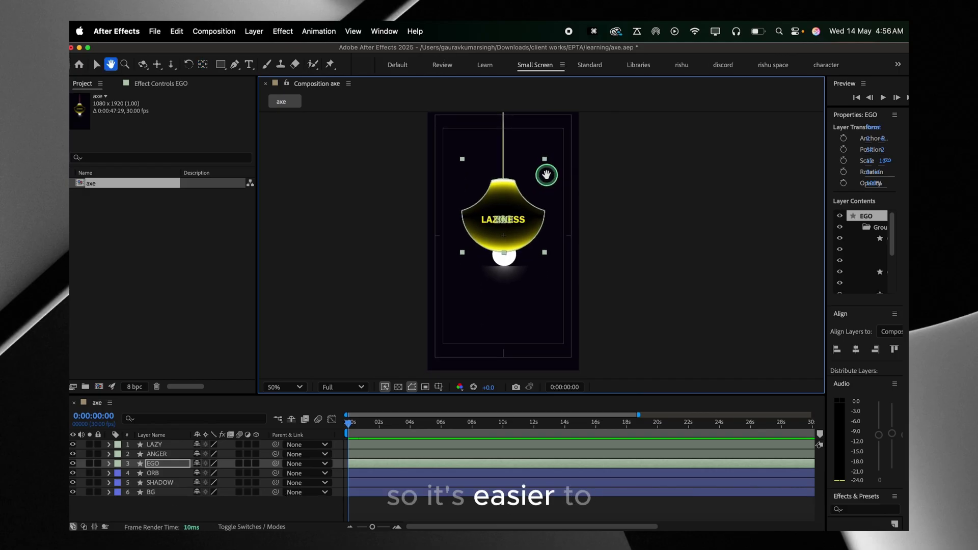
click(413, 415)
key(v)
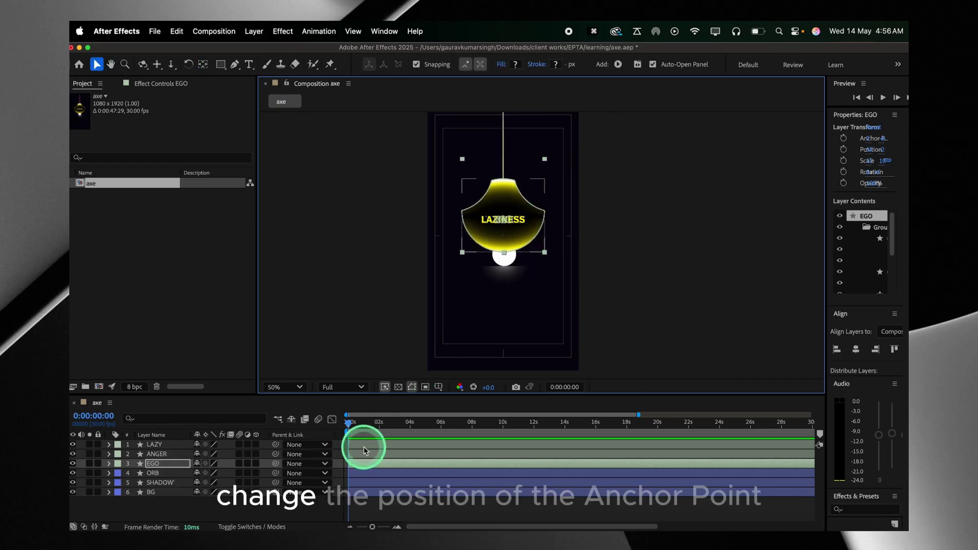
Add a starting rotation keyframe of 60° to both the LAZY and EGO layers at 0:00:00:00
super+click(168, 444)
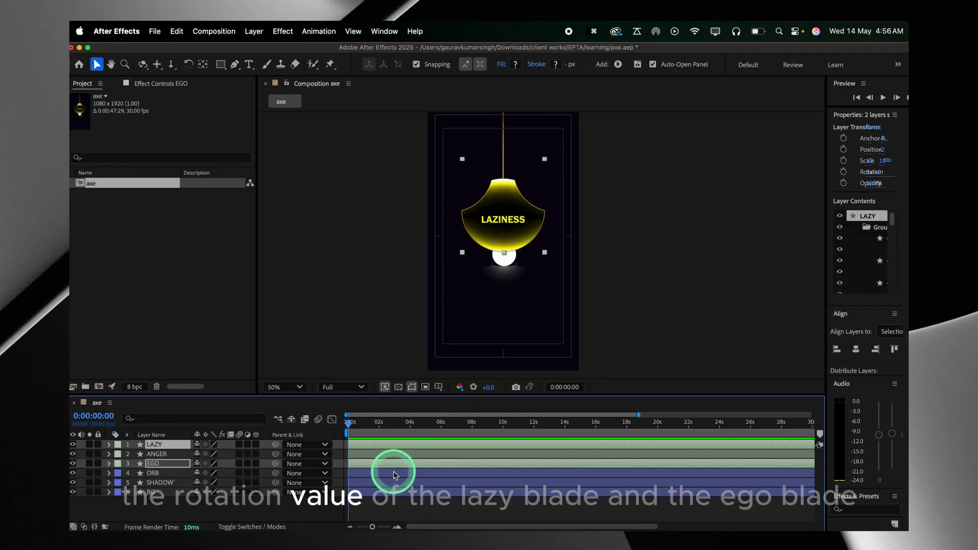
key(r)
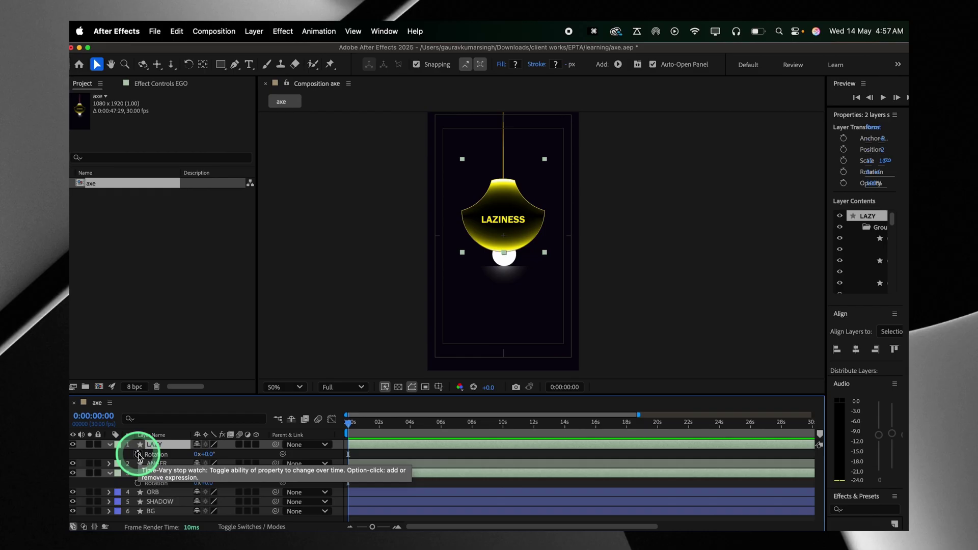
click(138, 455)
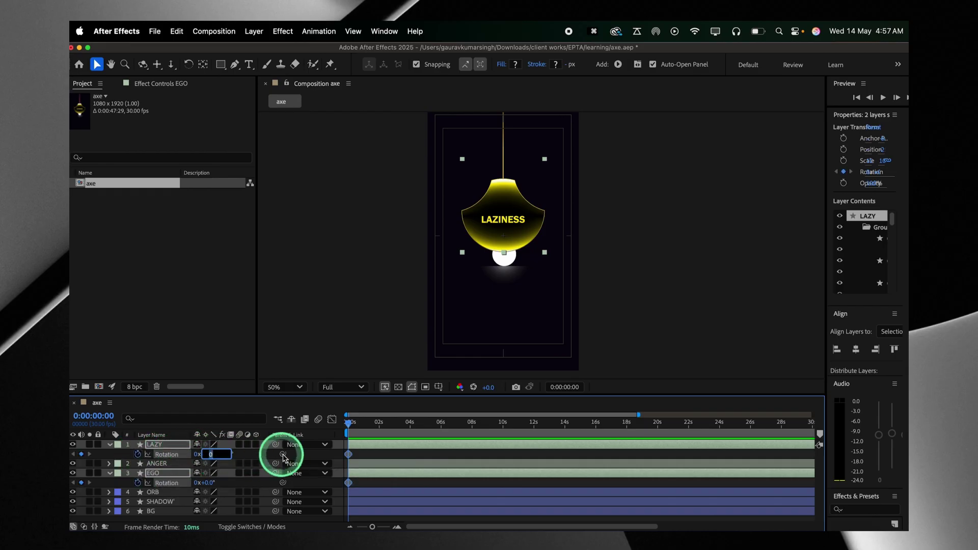
text(60)
key(Return)
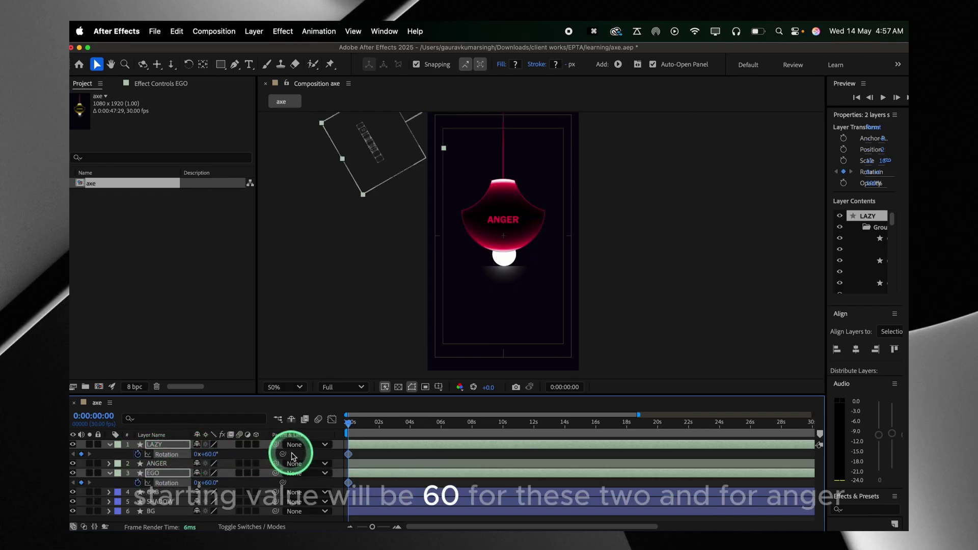
Add a starting rotation keyframe of -60° to the ANGER layer at 0:00:00:00
click(362, 465)
key(r)
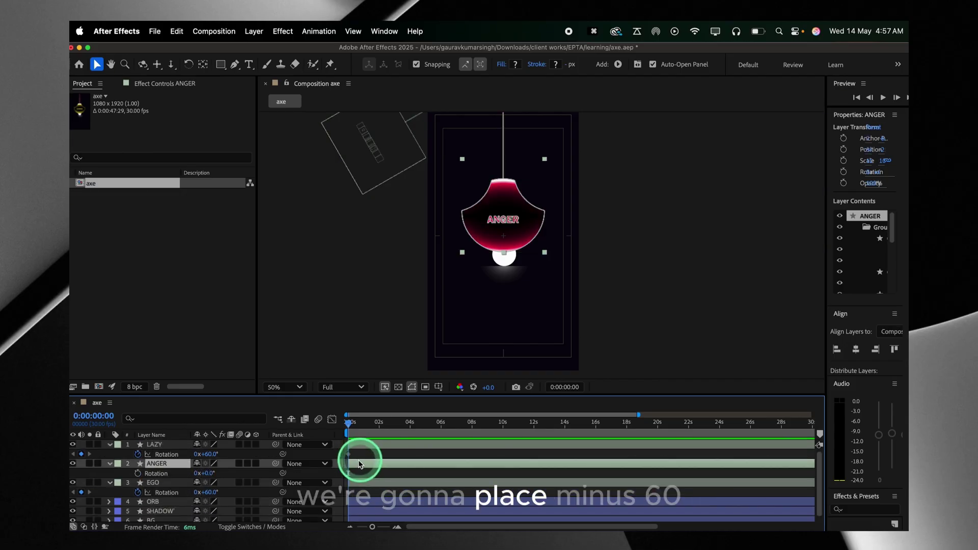
click(139, 474)
click(217, 474)
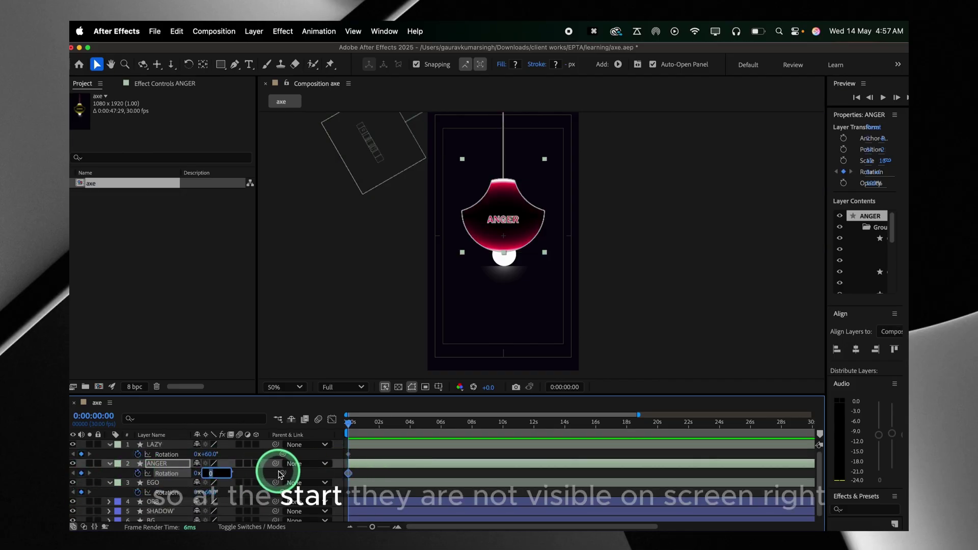
text(-)
text(-60)
key(Return)
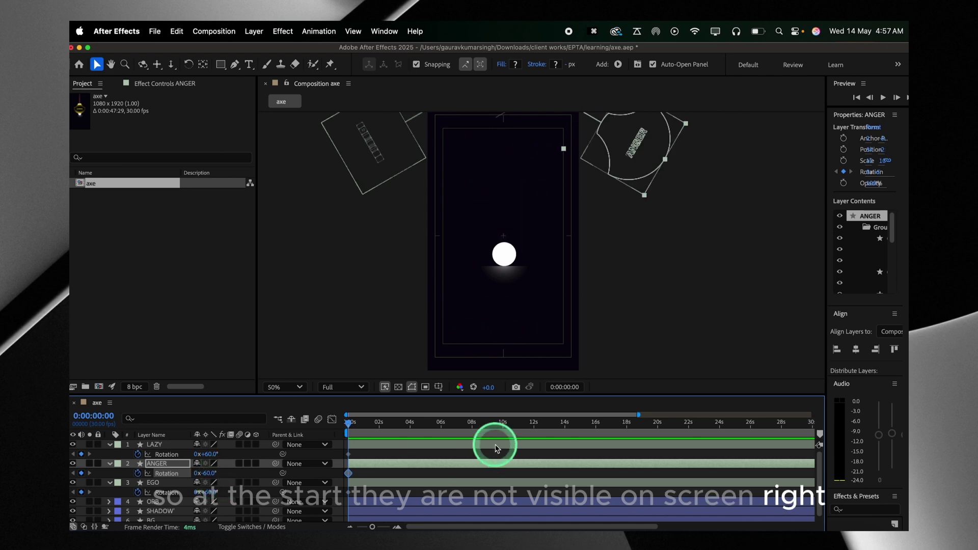
Add a rotation keyframe of -60° to both the LAZY and EGO layers at 0:00:01:14
scroll(369, 431, up, 1)
drag(451, 449, 545, 442)
click(394, 426)
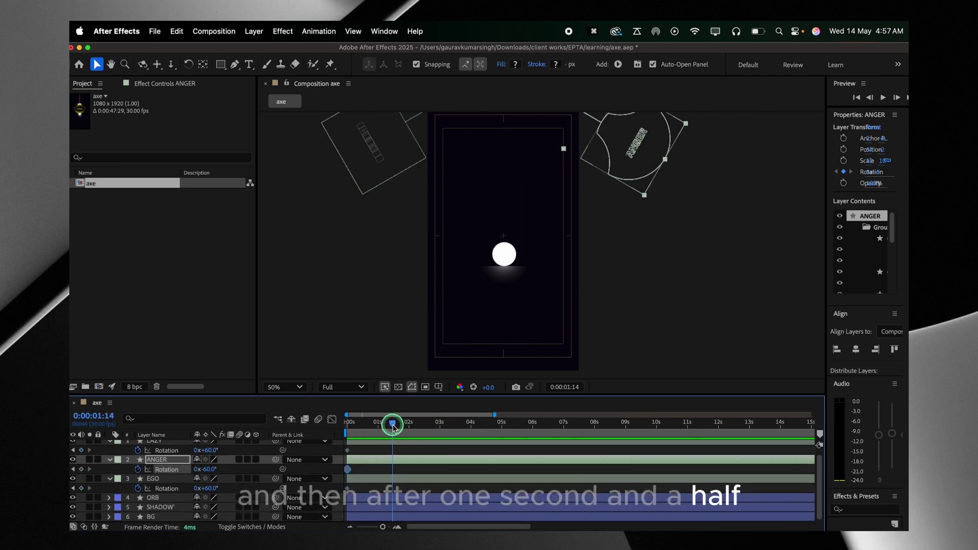
click(347, 484)
super+click(179, 478)
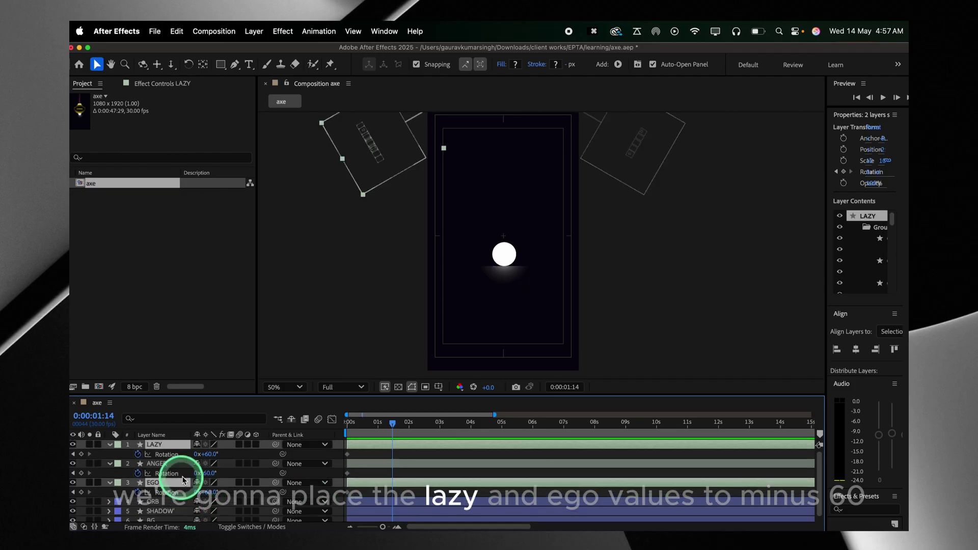
click(211, 453)
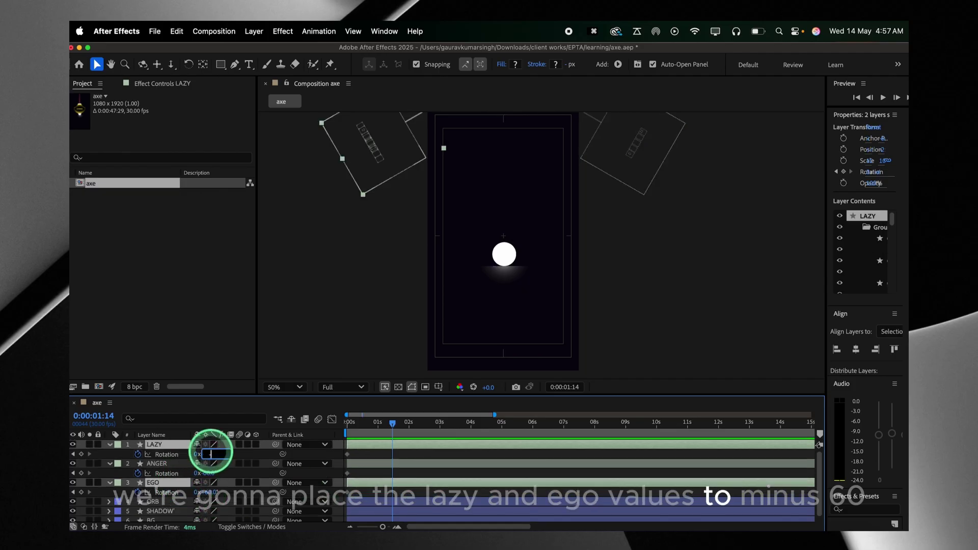
text(-60)
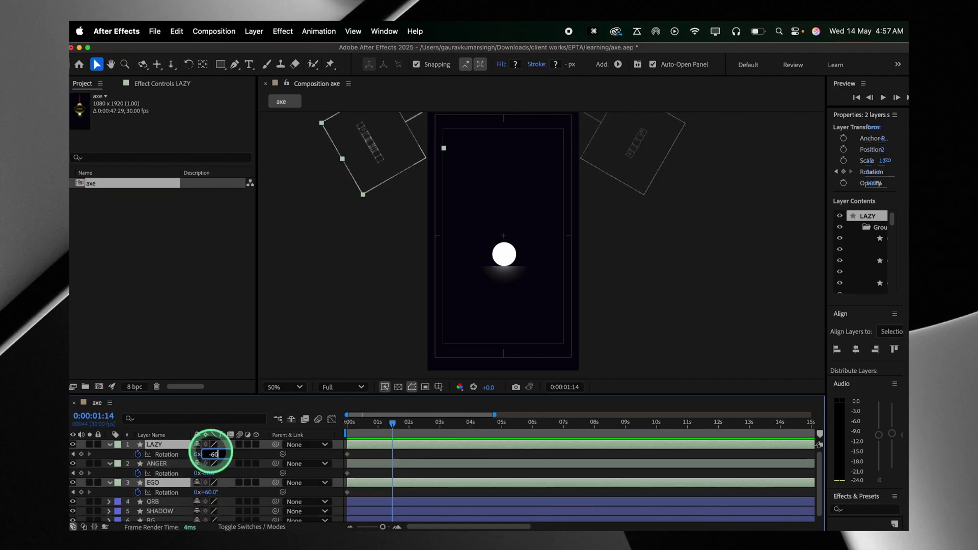
key(Return)
Add a rotation keyframe of 60° to the ANGER layer at 0:00:01:14
click(174, 463)
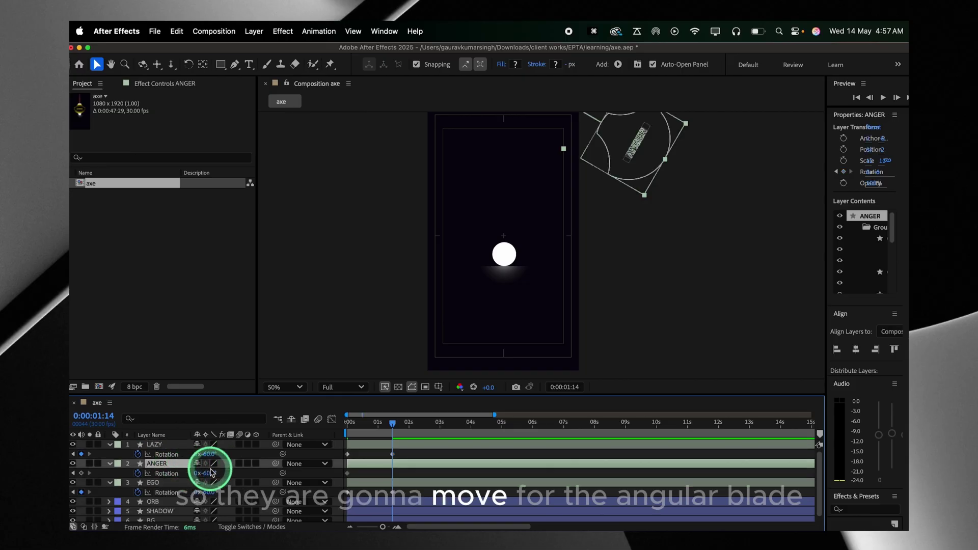
click(207, 472)
text(6)
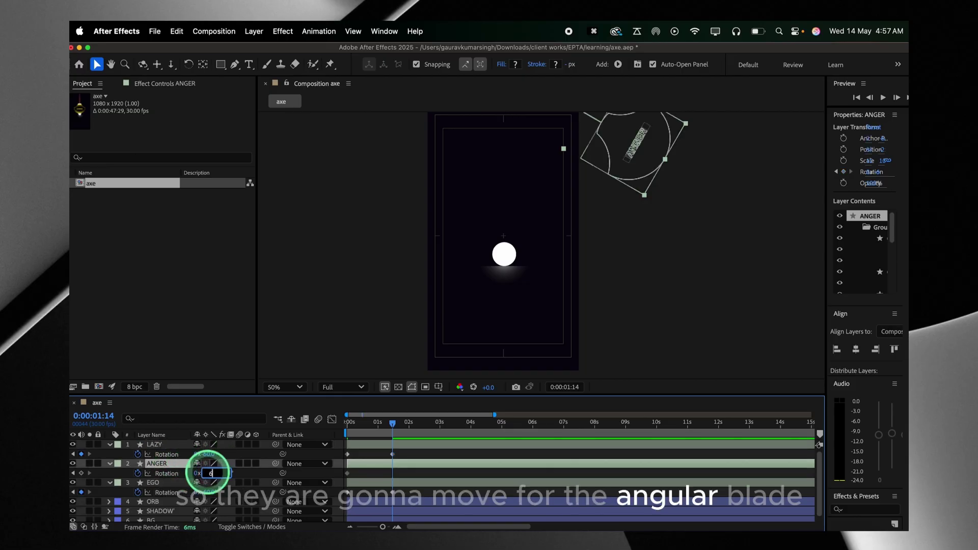
text(0)
key(Return)
click(362, 455)
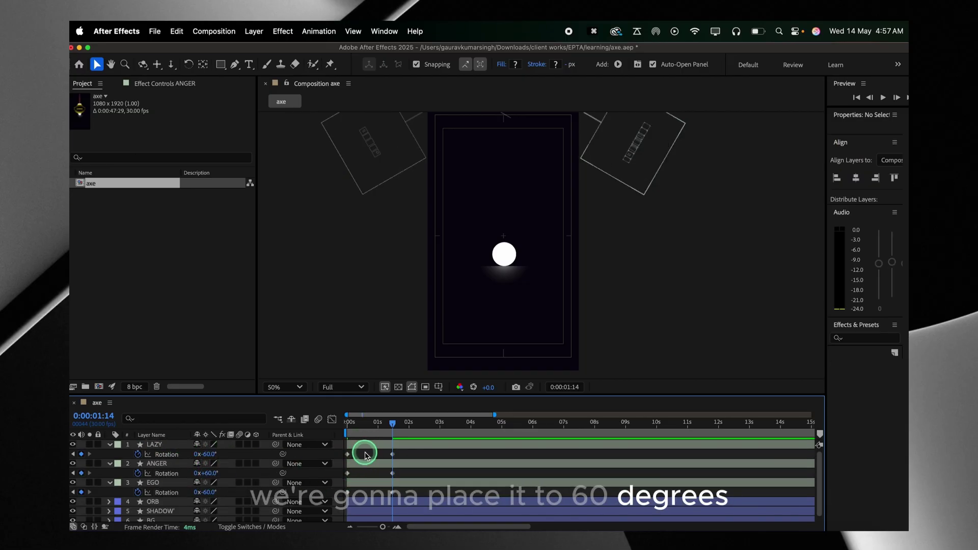
Copy the first rotation keyframes of LAZY, ANGER and EGO to 0:00:03:00 so the swing loops
click(365, 446)
key(equal)
drag(423, 427, 460, 427)
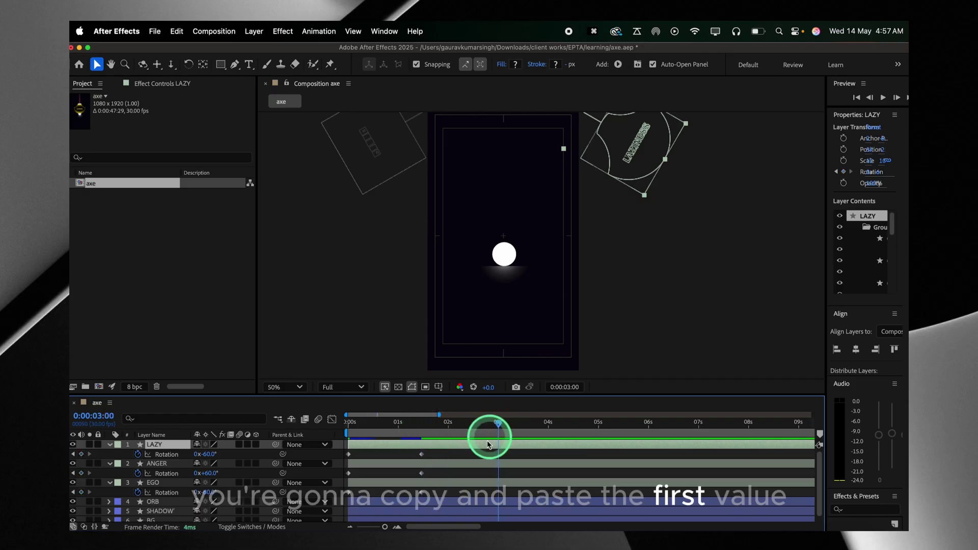
drag(362, 451, 343, 503)
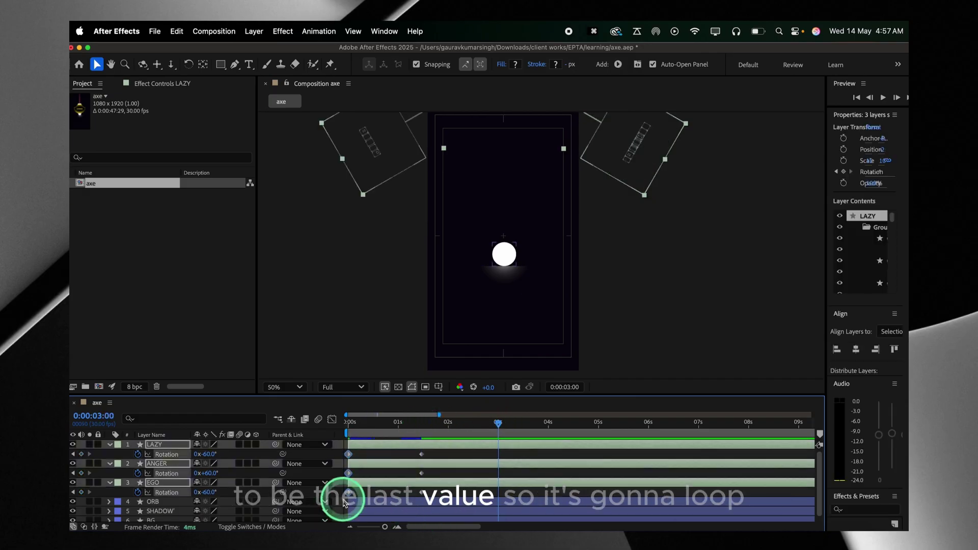
key(super+c)
key(super+v)
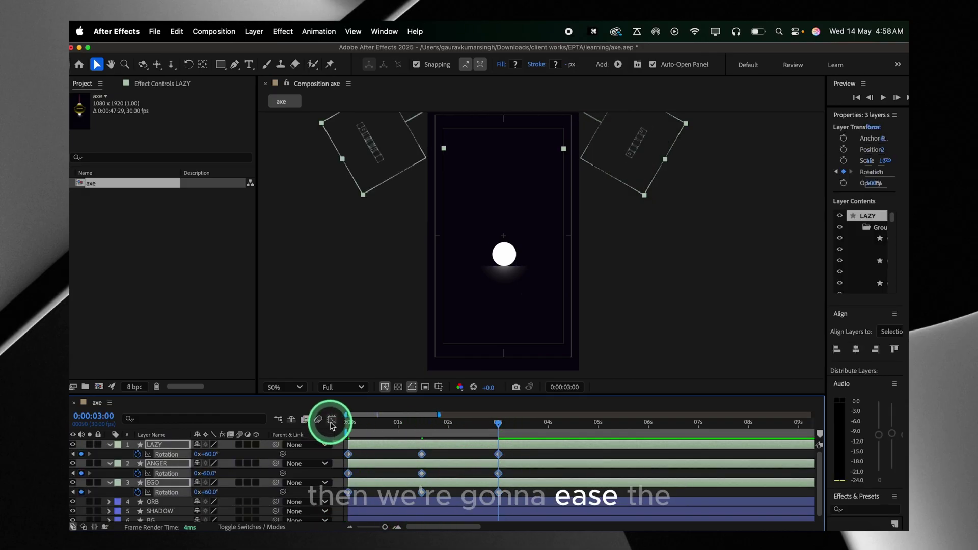
Apply Easy Ease to all rotation keyframes of the three blades and lengthen their ease handles in the speed graph
click(332, 420)
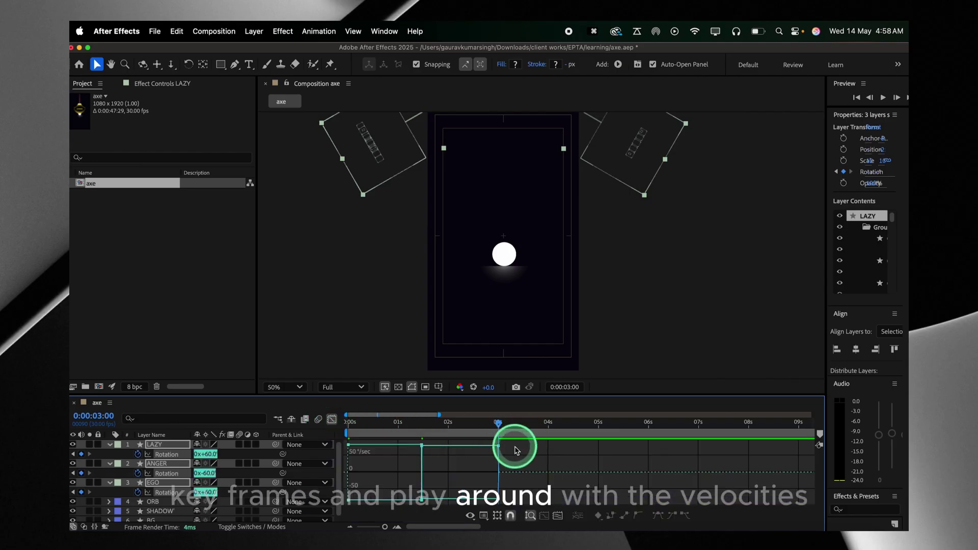
drag(505, 449, 335, 507)
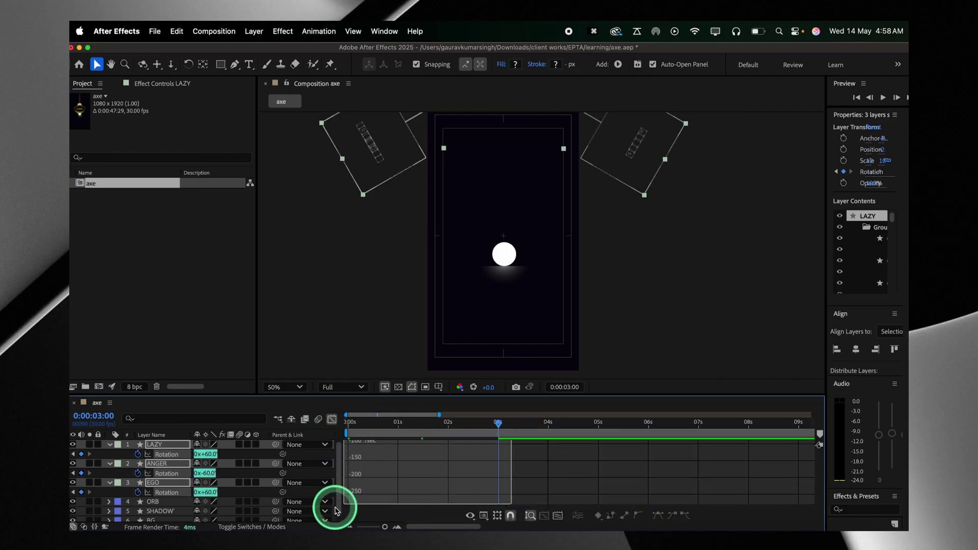
click(658, 516)
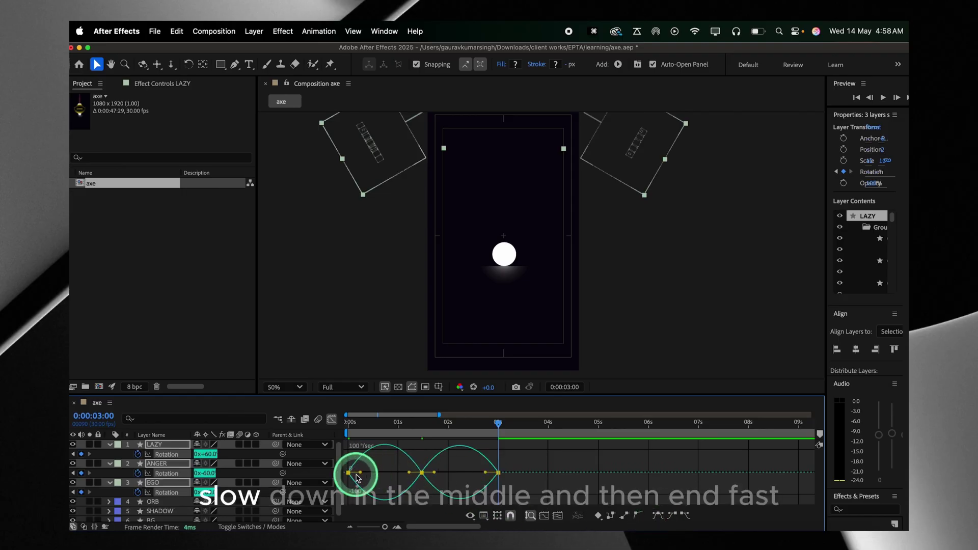
drag(361, 473, 393, 469)
key(shift+F3)
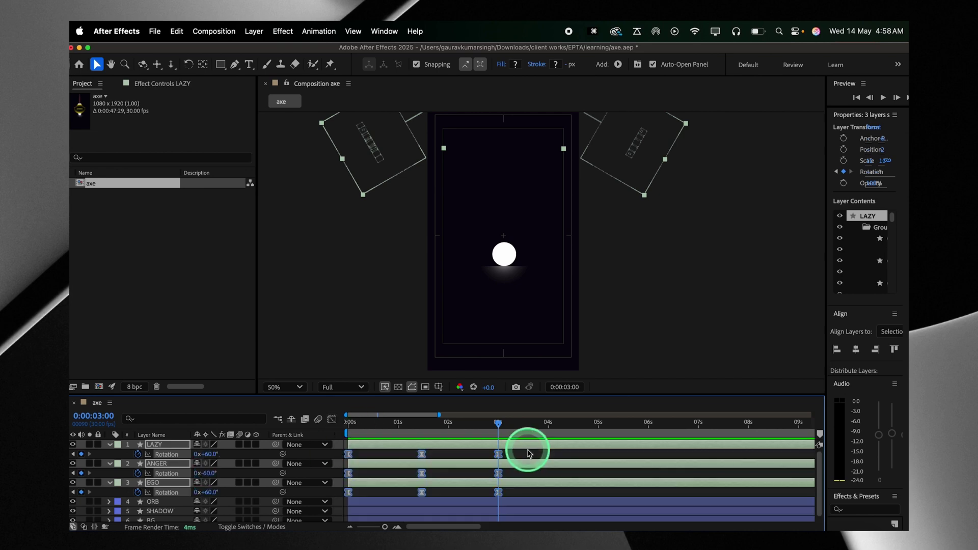
Repeat the blades' eased rotation keyframes by pasting copies at 0:00:03:00 and 0:00:06:00
key(cmd+c)
key(cmd+v)
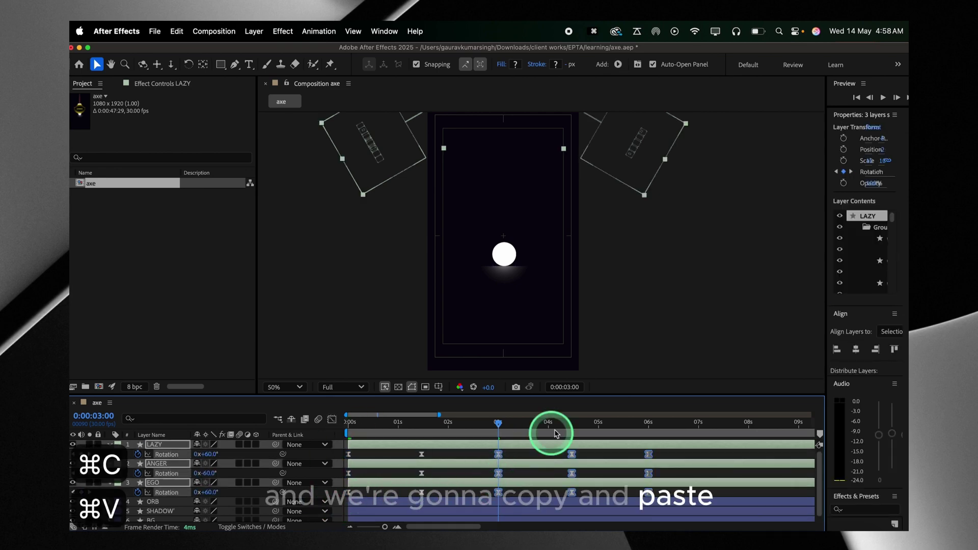
scroll(550, 430, down, 3)
drag(463, 432, 484, 432)
click(503, 454)
key(cmd+v)
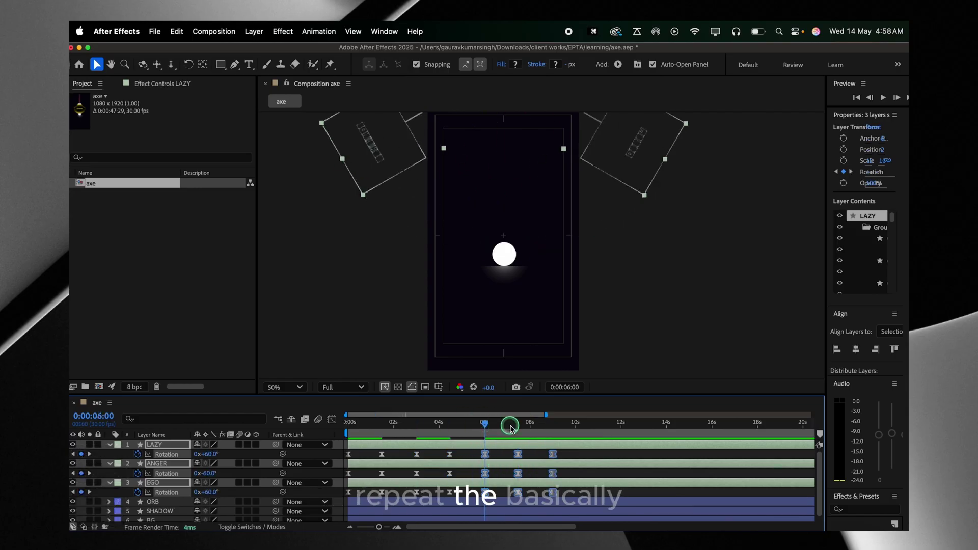
click(553, 430)
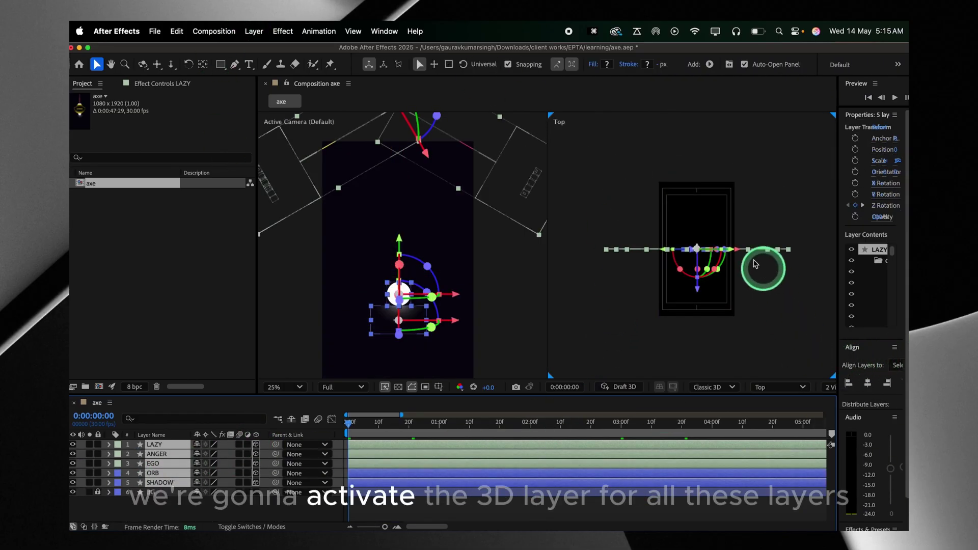
Push the EGO layer far back in depth and move the ANGER layer back to a Z position of about 808
click(517, 513)
click(400, 466)
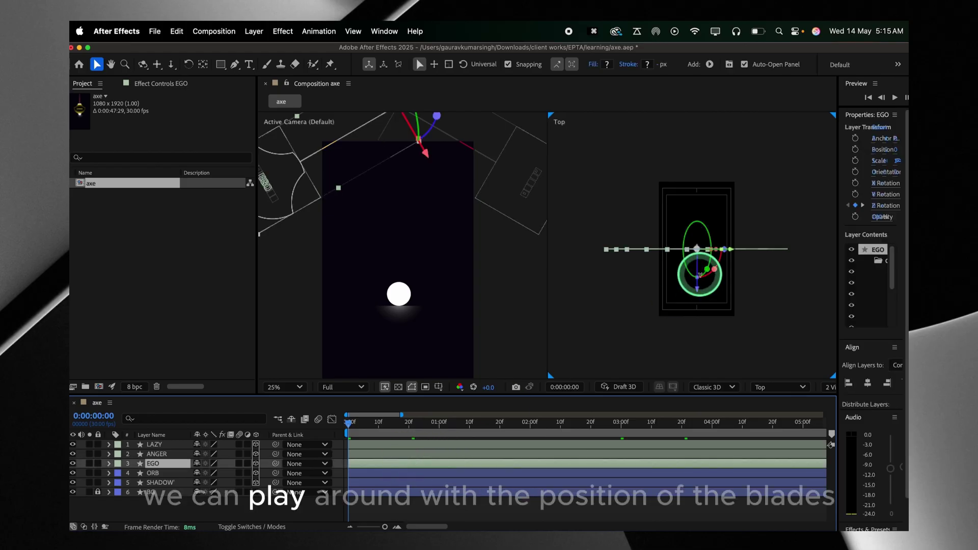
drag(703, 280, 711, 164)
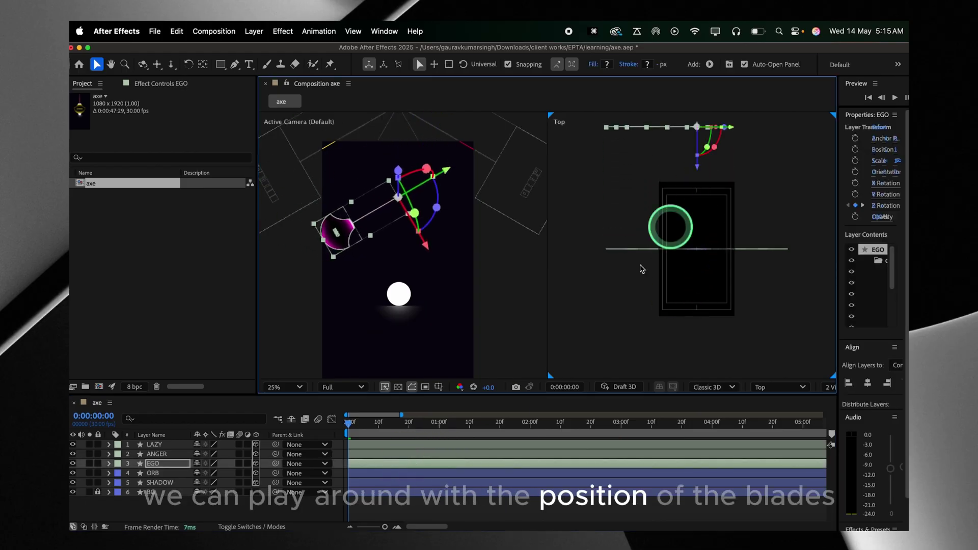
click(417, 454)
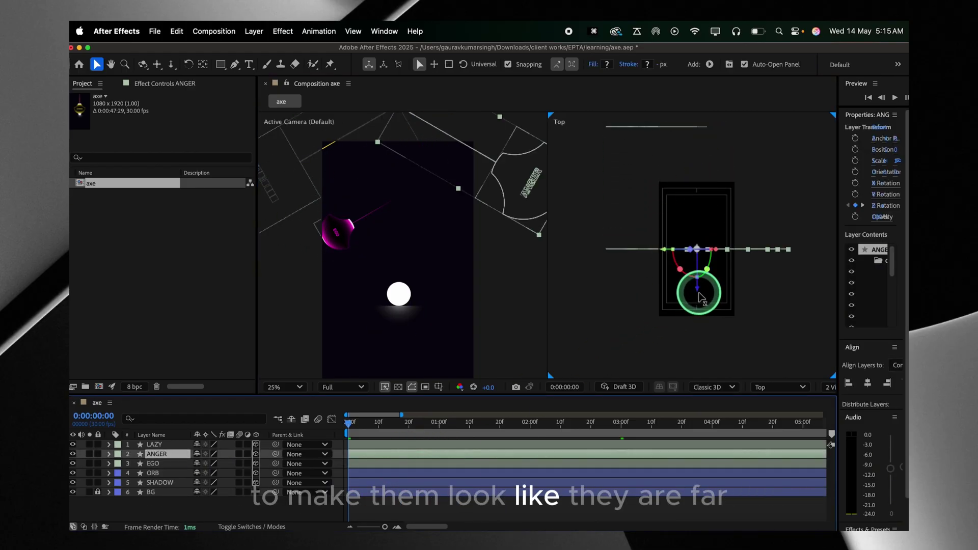
drag(701, 284, 702, 240)
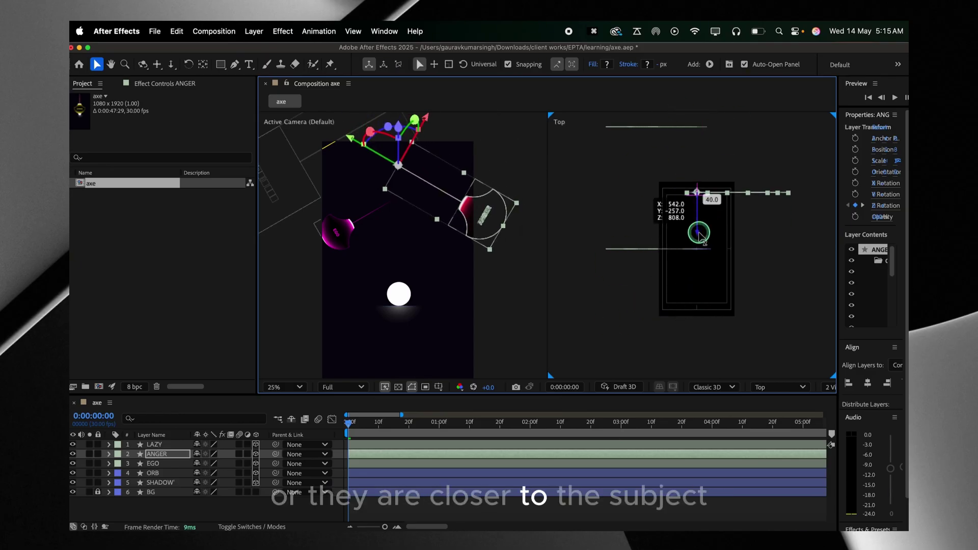
Parent the SHADOW layer to the ORB layer
click(377, 503)
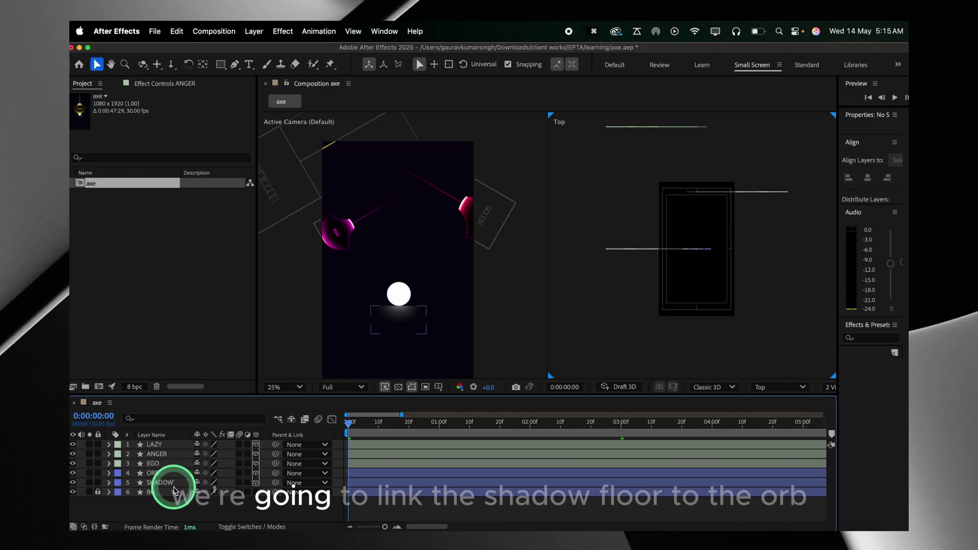
click(162, 483)
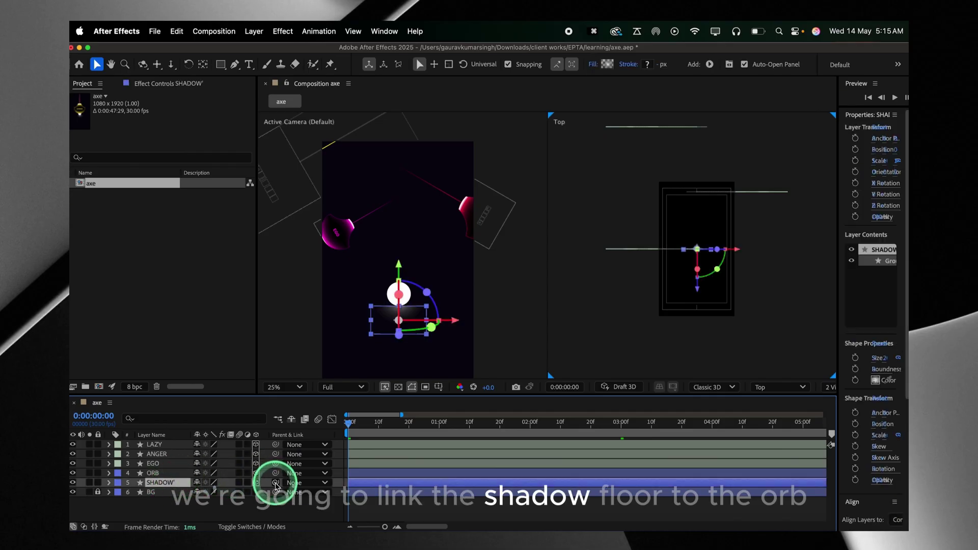
drag(276, 483, 182, 477)
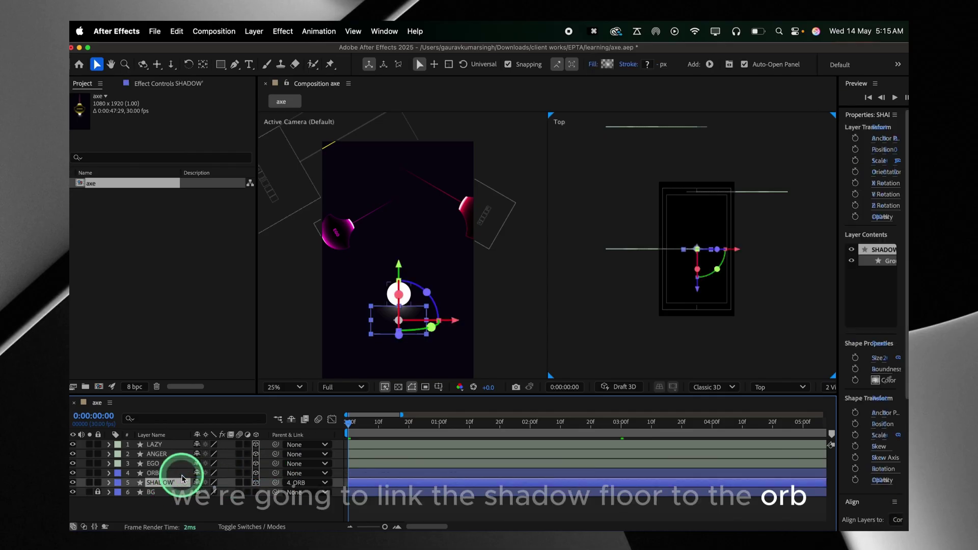
Create a null object layer named Mater
click(173, 473)
click(253, 31)
mouse_move(260, 51)
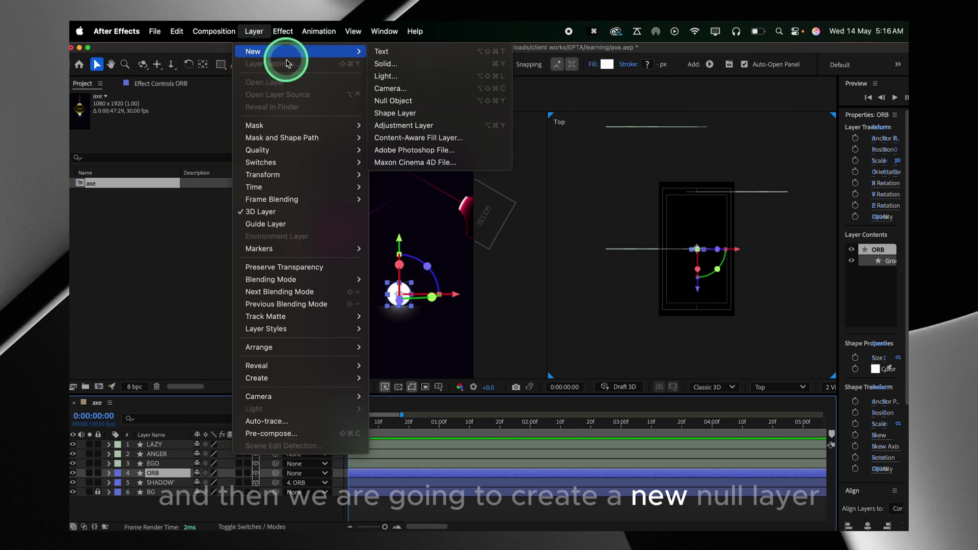
click(391, 100)
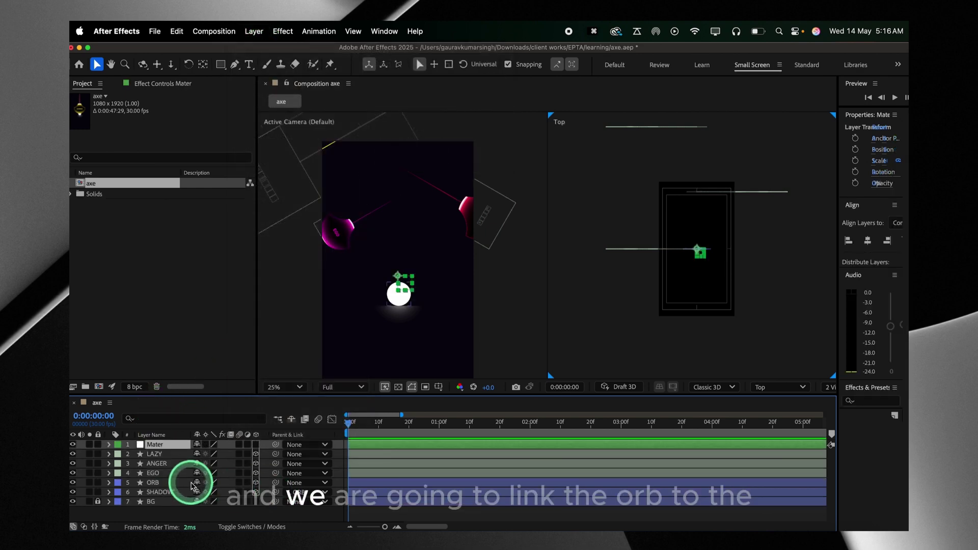
Parent the ORB layer to the Mater null and make the null a 3D layer
click(193, 484)
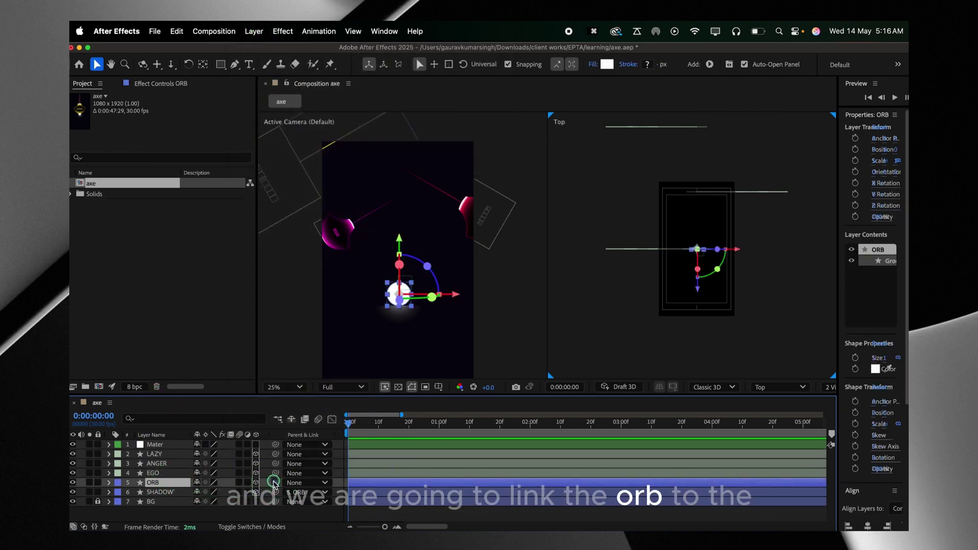
drag(274, 483, 163, 445)
click(172, 448)
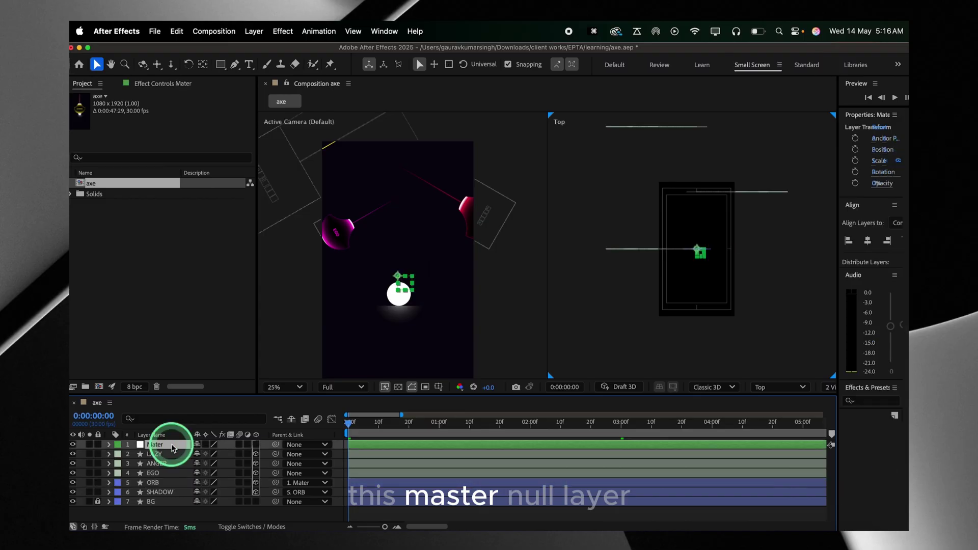
click(255, 444)
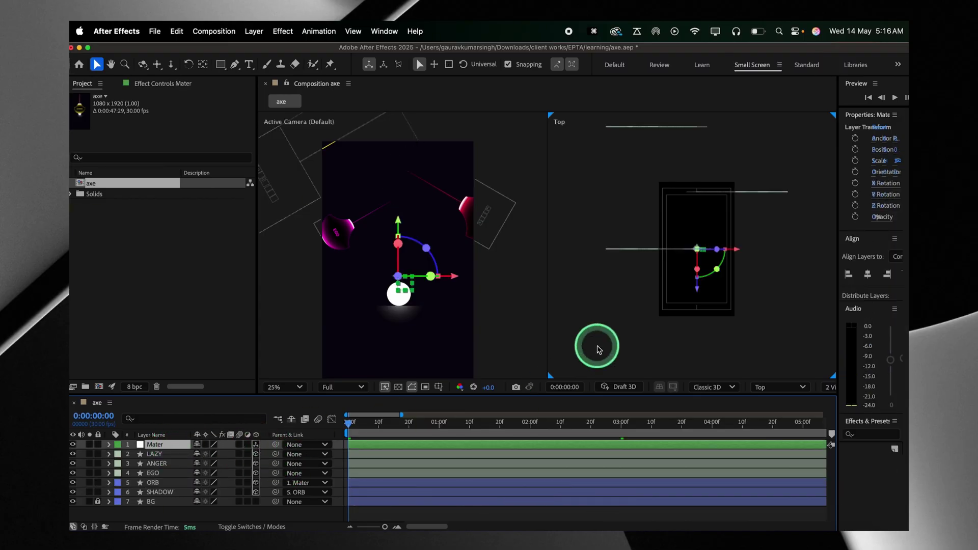
Create a new camera layer in the axe composition
click(254, 31)
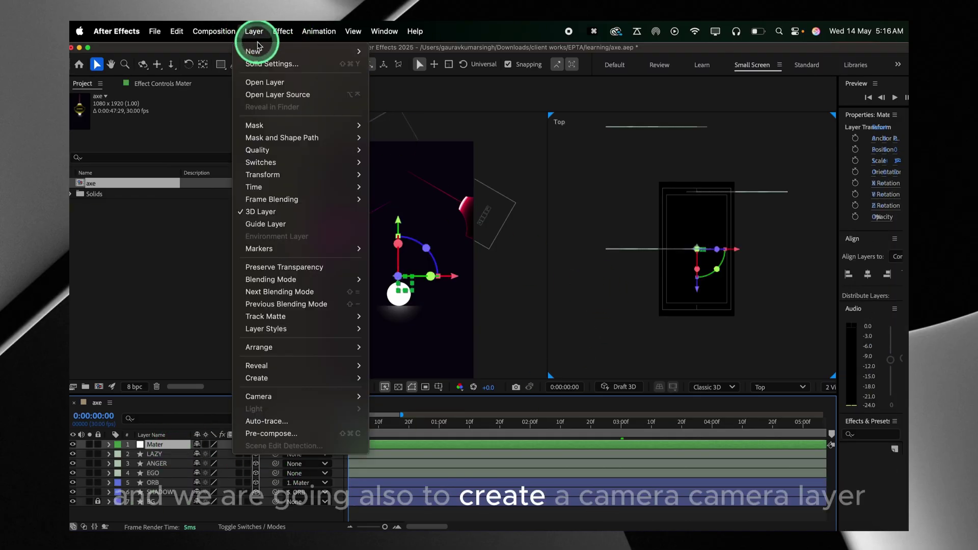
mouse_move(258, 51)
click(392, 89)
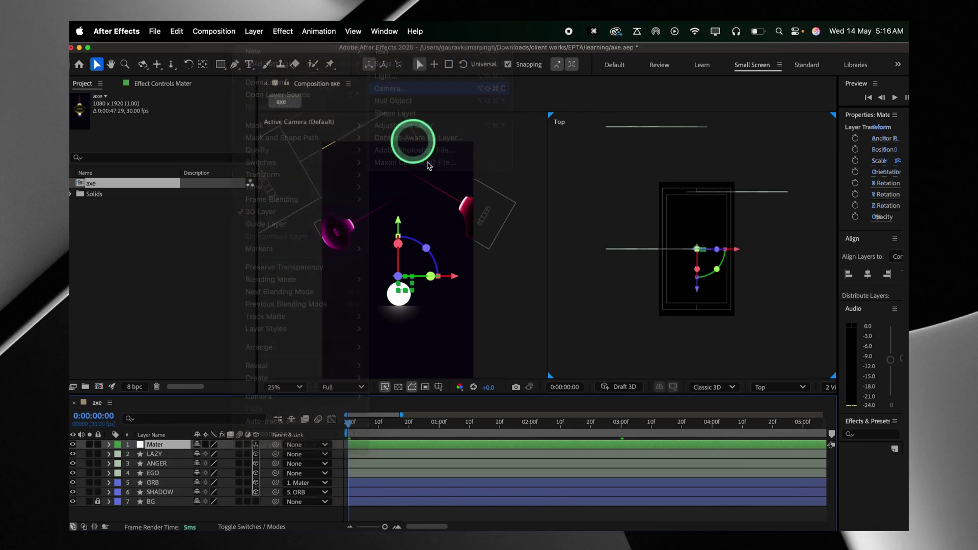
click(663, 408)
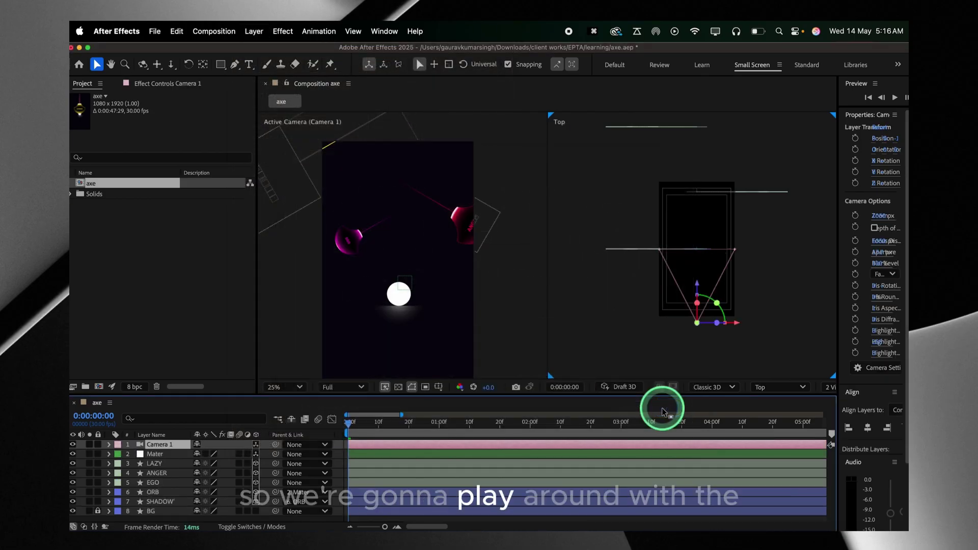
Pull the camera back in depth, away from the blades and orb, and expand its Camera Options
click(697, 324)
drag(700, 295, 707, 359)
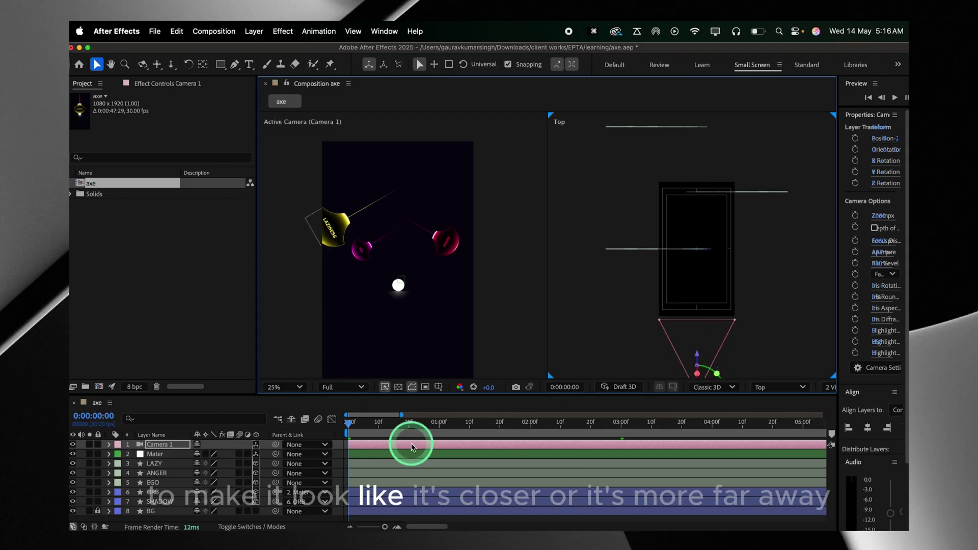
click(109, 445)
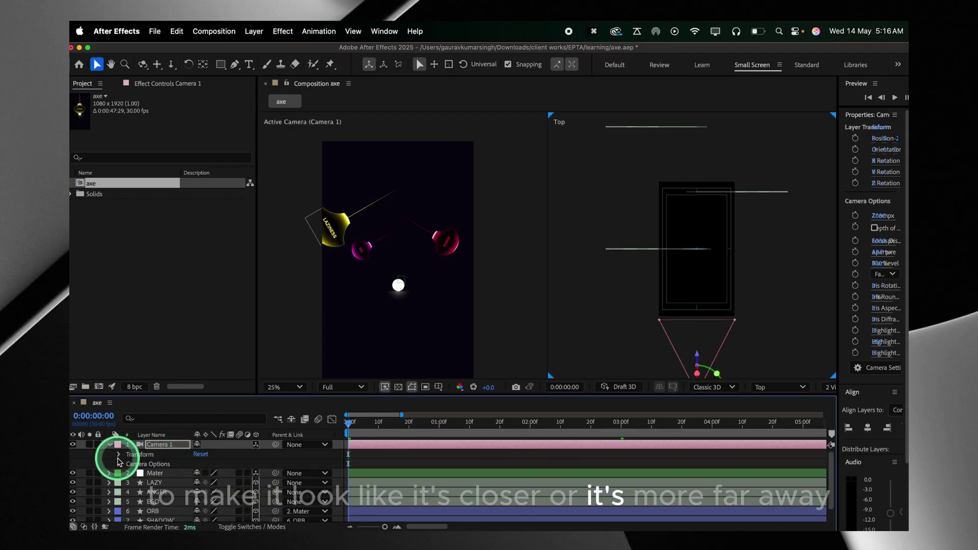
click(120, 464)
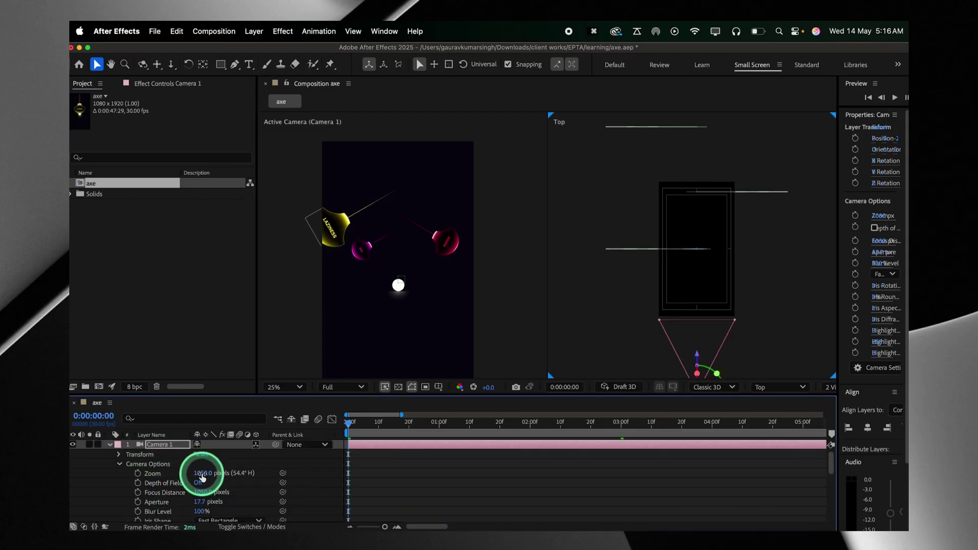
Set the camera's zoom to 2059 pixels, turn on its Depth of Field and set the aperture to 600 pixels
drag(201, 477, 703, 422)
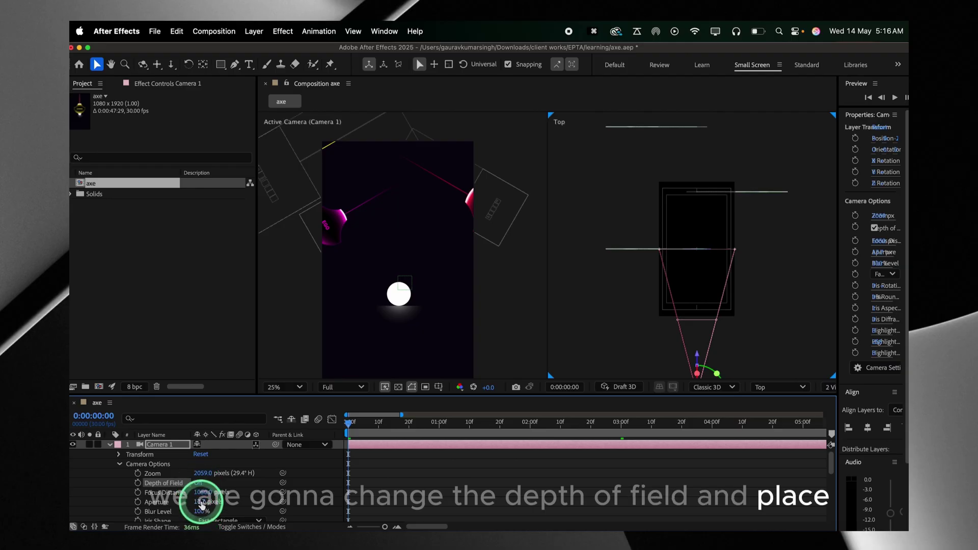
click(202, 503)
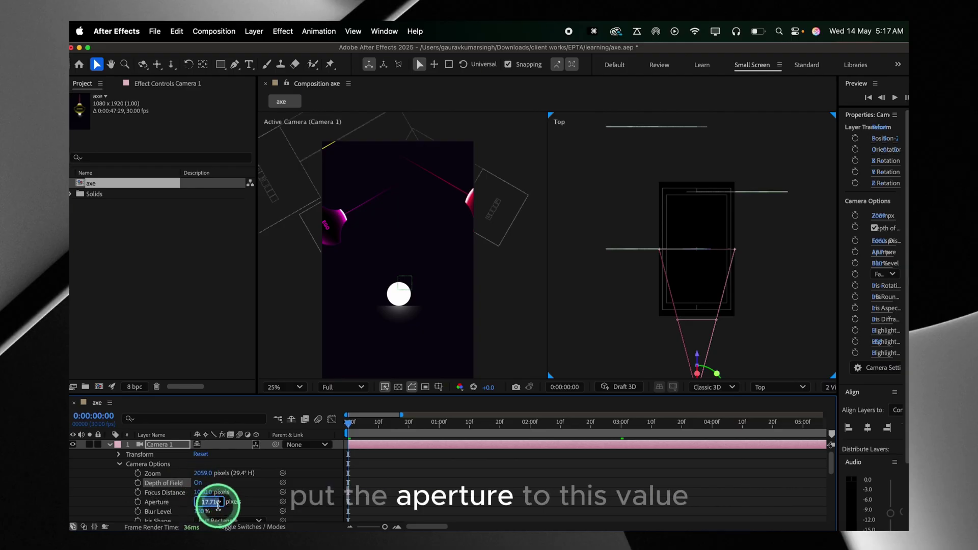
text(600)
key(Return)
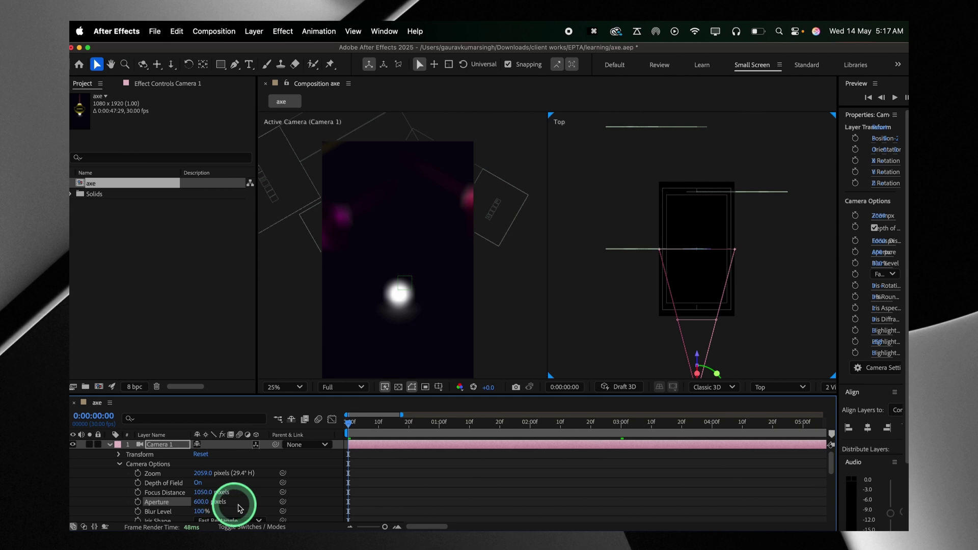
Set the camera's focus distance to 2063 pixels to focus on the orb, and deselect the camera layer
scroll(366, 482, down, 2)
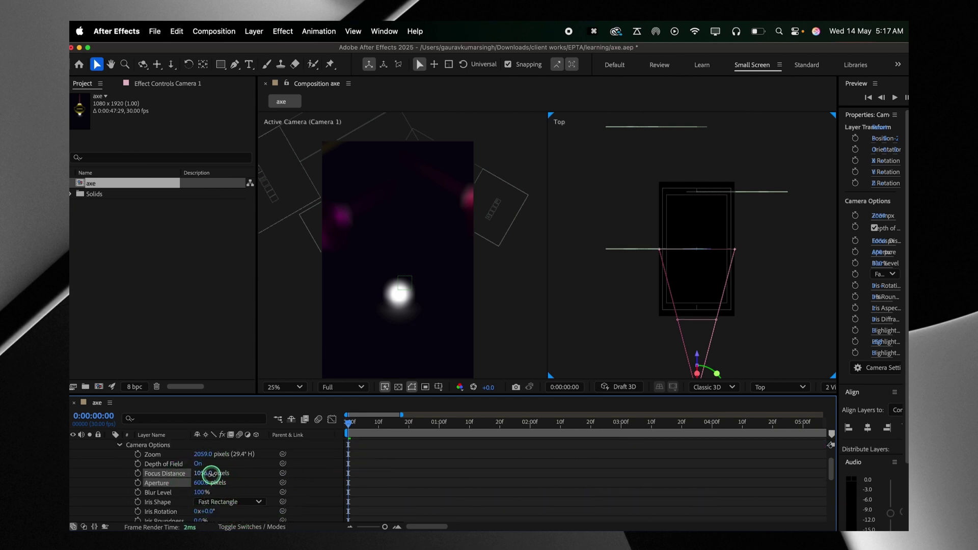
drag(211, 475, 748, 450)
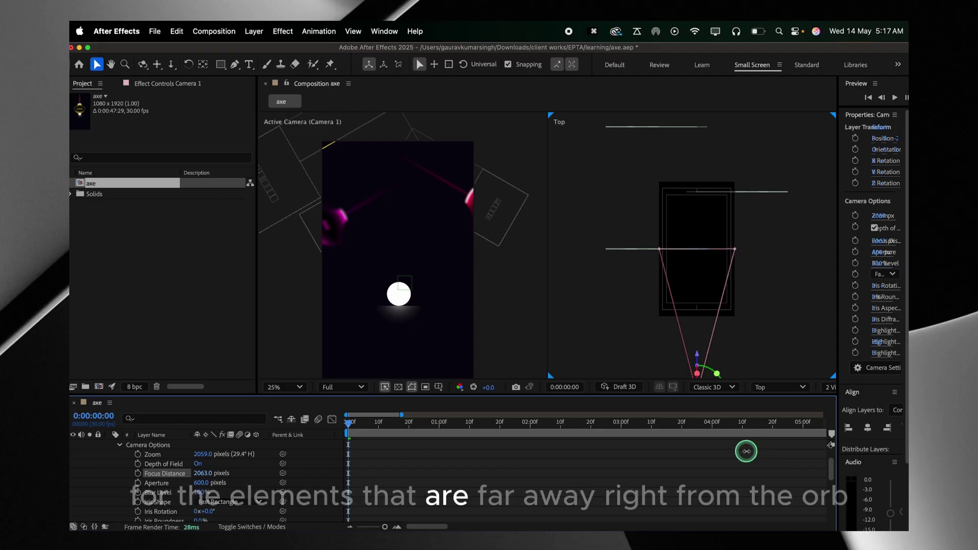
click(383, 453)
scroll(383, 453, up, 2)
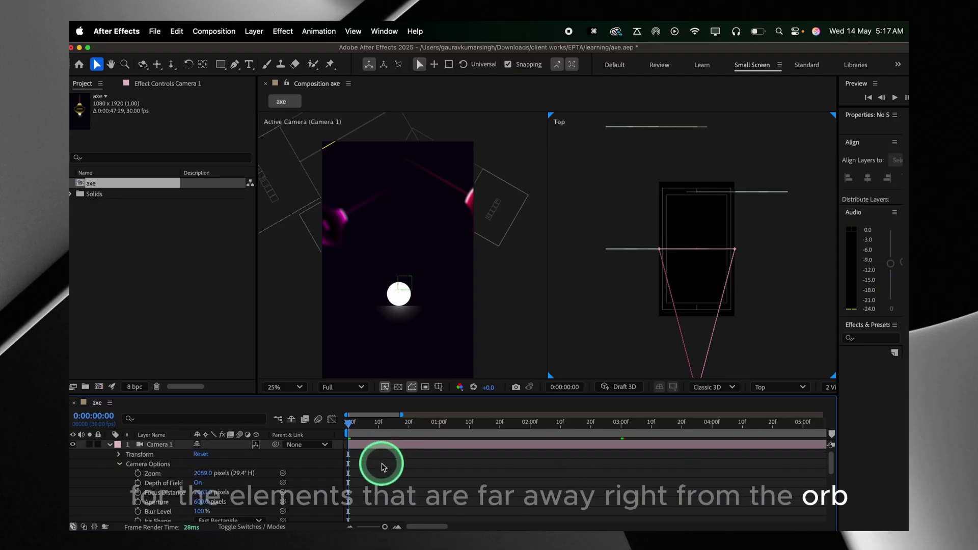
Show the keyframed properties of all layers and parent Camera 1 to the Mater null
key(u)
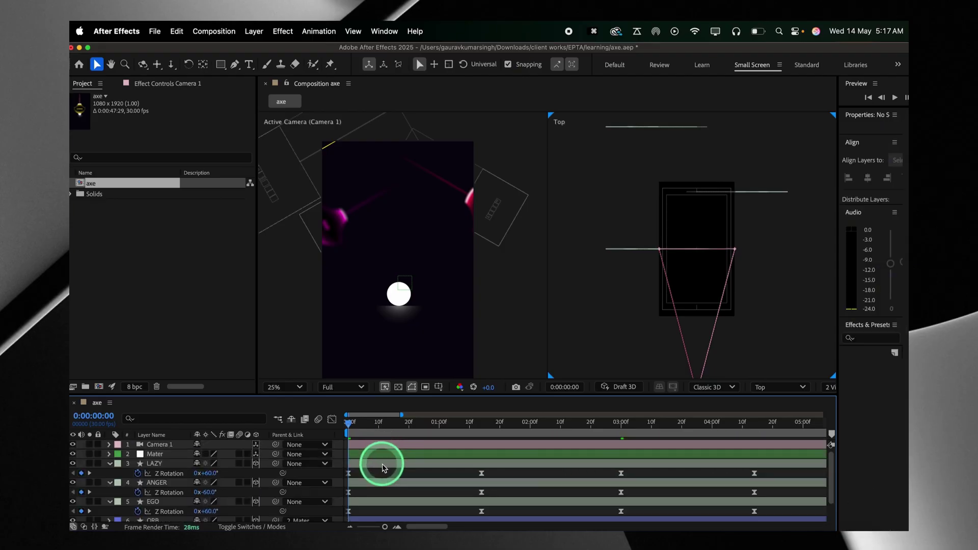
click(360, 444)
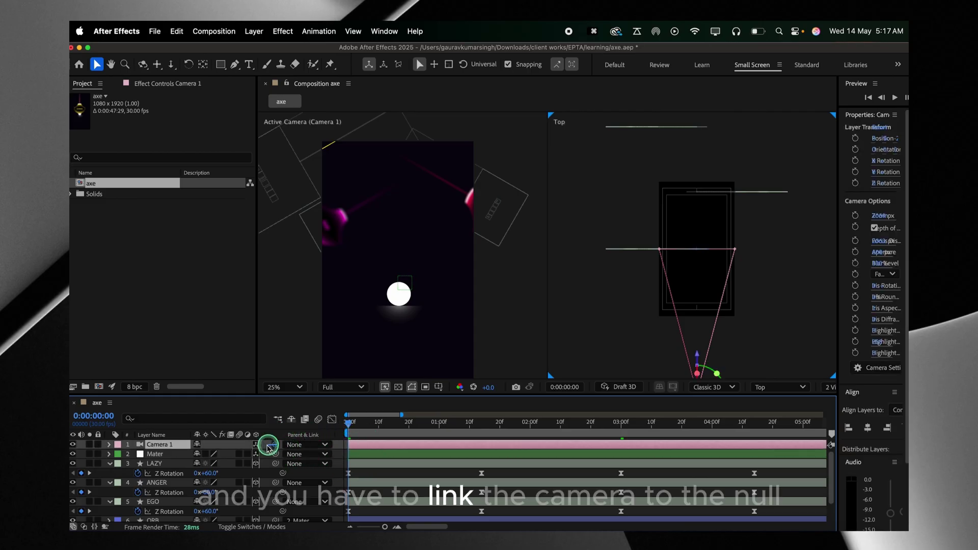
drag(268, 447, 170, 453)
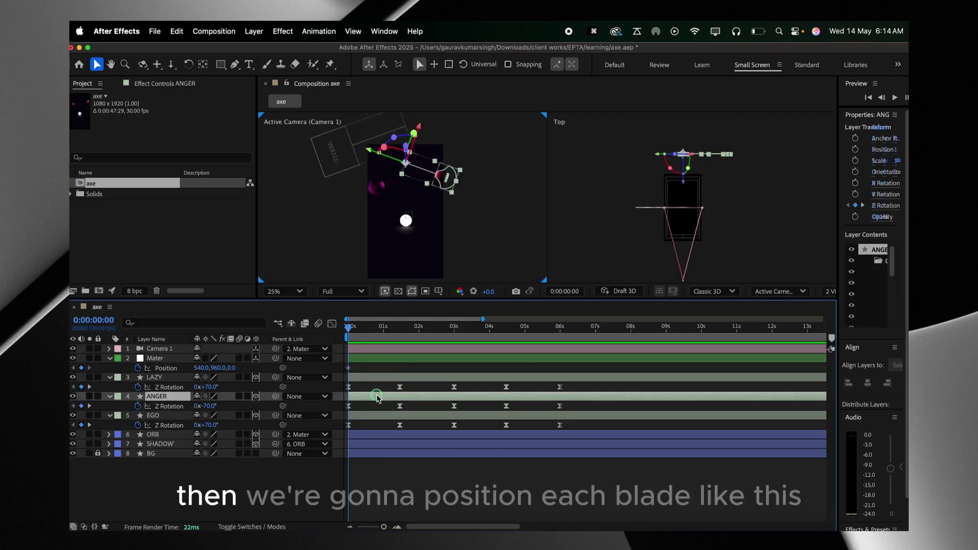
Stagger the blade swings by shifting the ANGER layer about one frame and the LAZY layer about three frames later
drag(377, 398, 500, 395)
scroll(365, 391, up, 3)
key(space)
key(v)
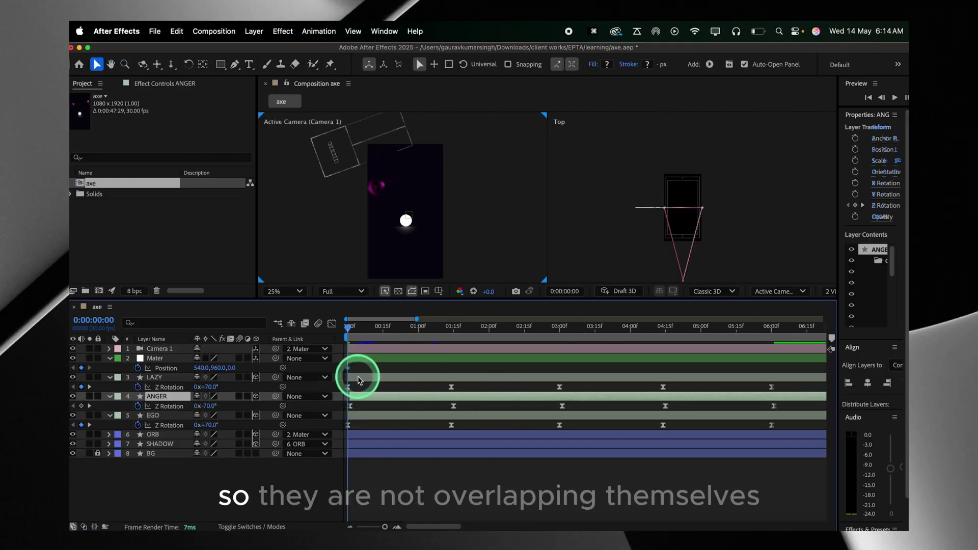
drag(356, 377, 364, 379)
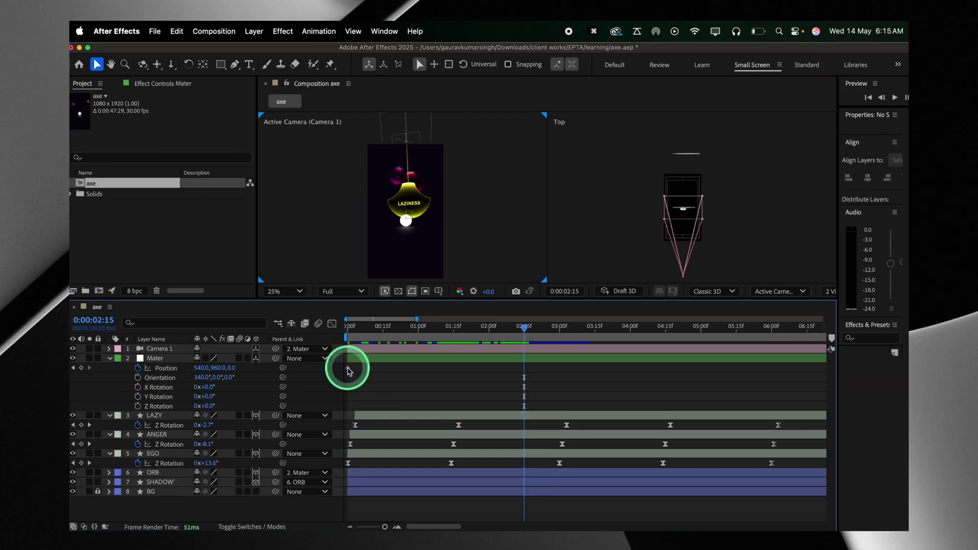
Move the Mater null's first Position keyframe to 0:00:00:23 and pull the null forward in depth to 540, 587.3, -1255
drag(347, 368, 401, 364)
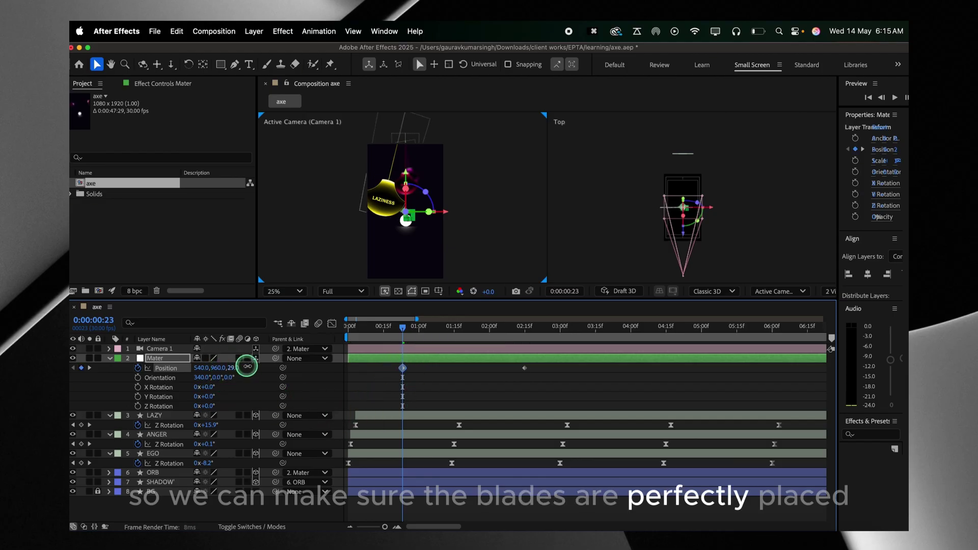
drag(247, 366, 599, 281)
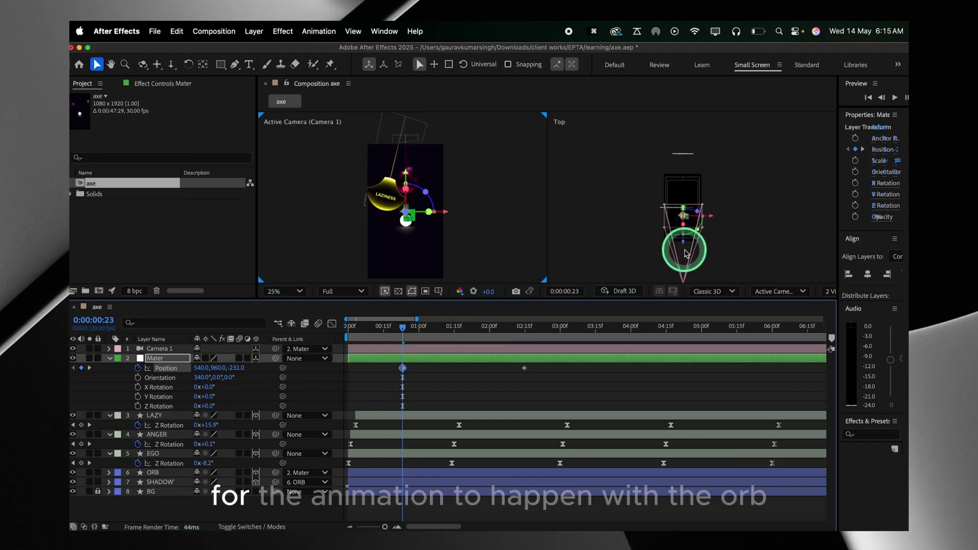
drag(686, 254, 691, 284)
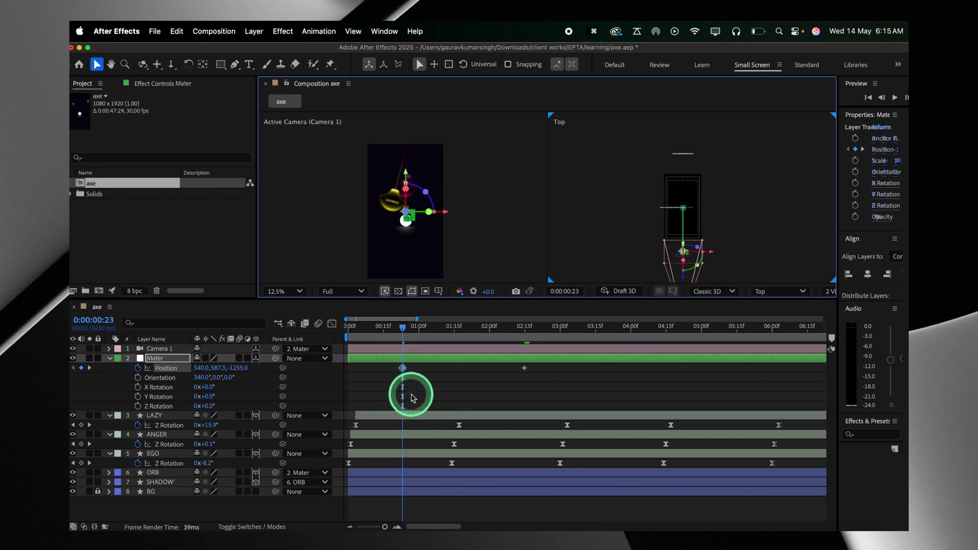
Show the ORB layer's Scale and move its anchor point down to the bottom edge of the orb with the Pan Behind tool
click(170, 473)
key(s)
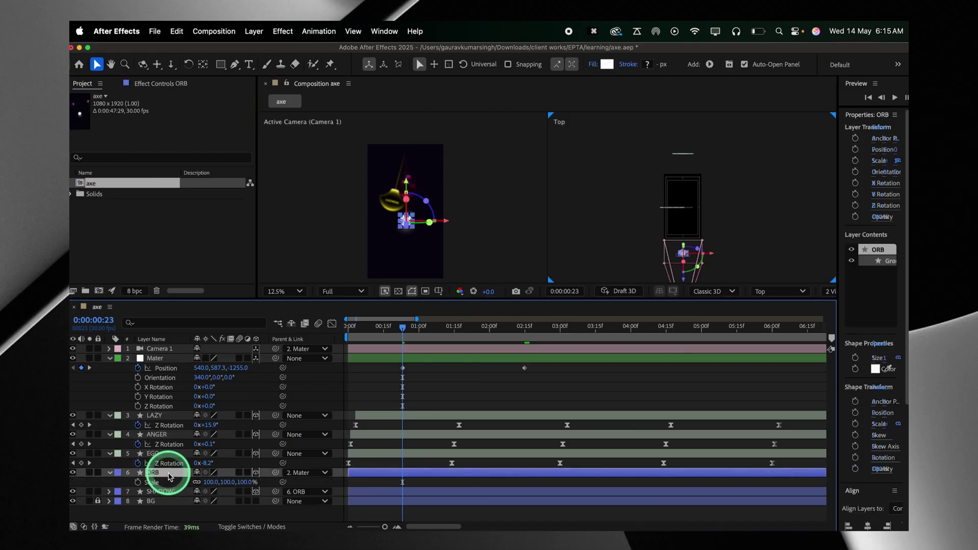
click(203, 65)
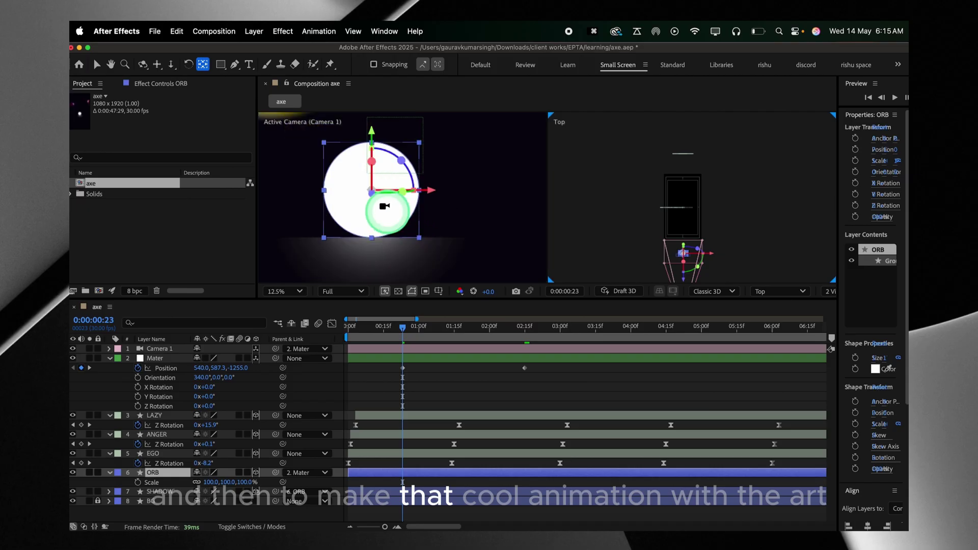
drag(372, 133, 372, 179)
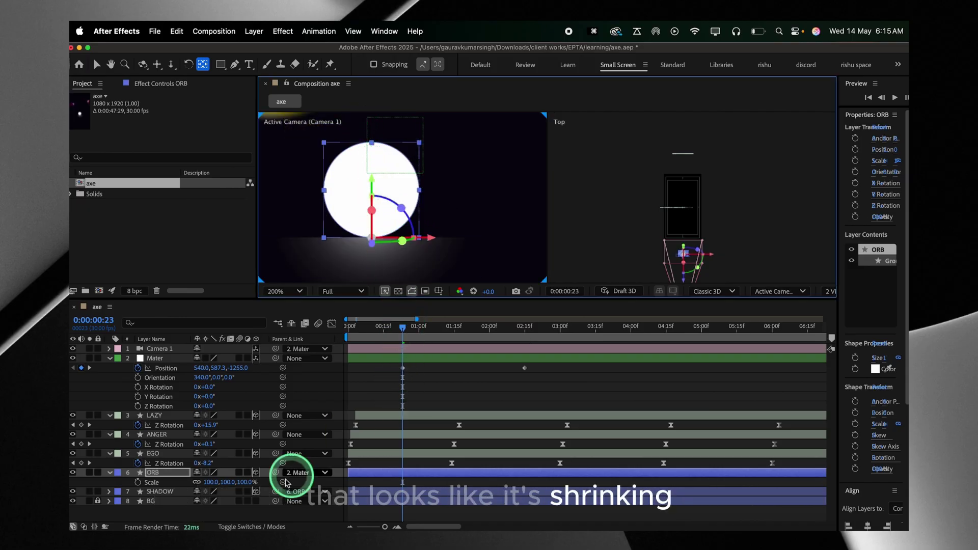
Keyframe the orb's Scale at 100% around 0:00:02:01 and squash its height to 61% at 0:00:02:15
click(137, 481)
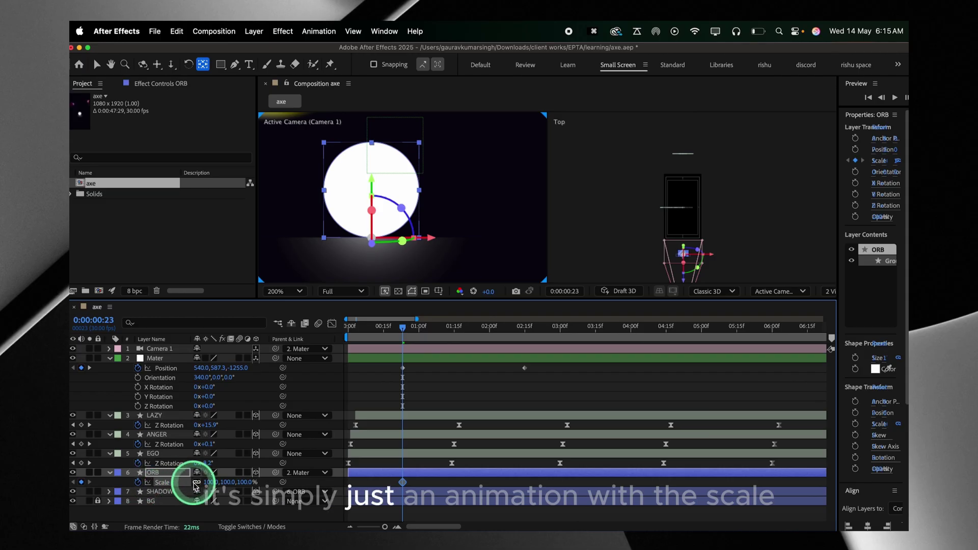
click(441, 401)
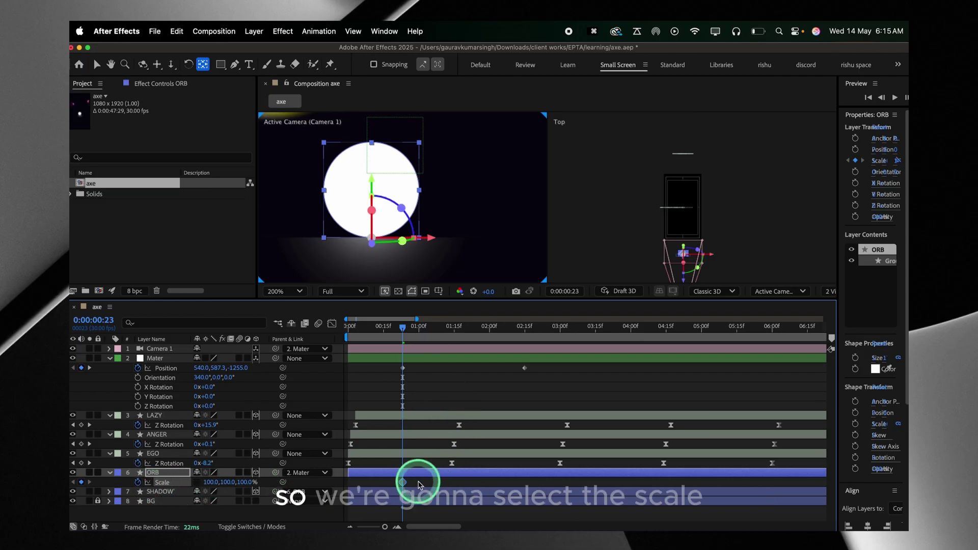
drag(402, 483, 492, 482)
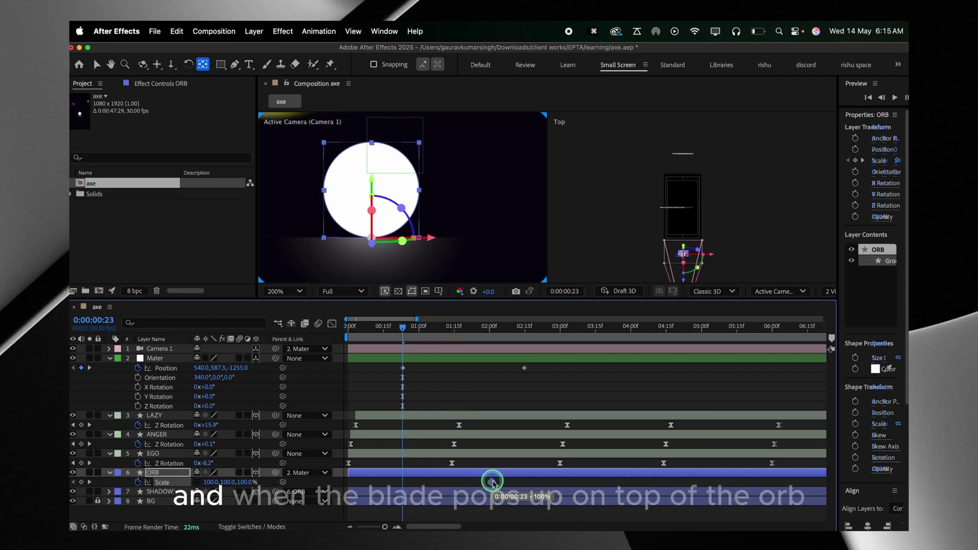
drag(511, 339, 525, 337)
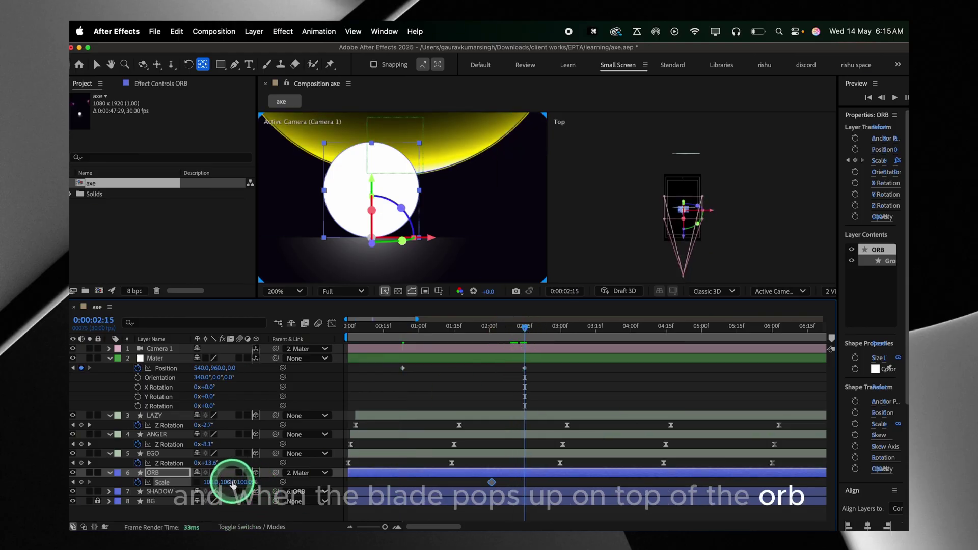
drag(230, 481, 212, 482)
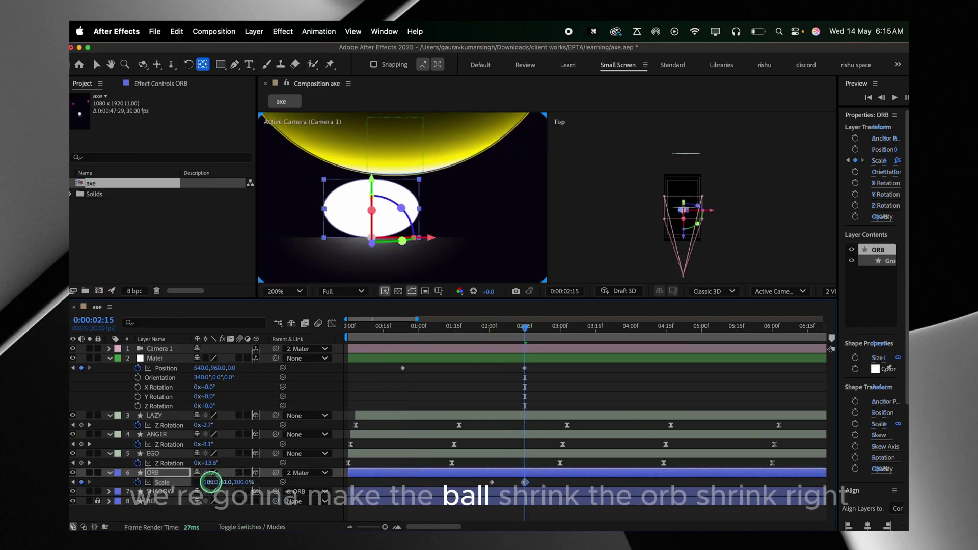
Return the orb's Scale to 100% at 0:00:02:27 and shift its first Scale keyframe to about 0:00:02:07
scroll(430, 204, down, 3)
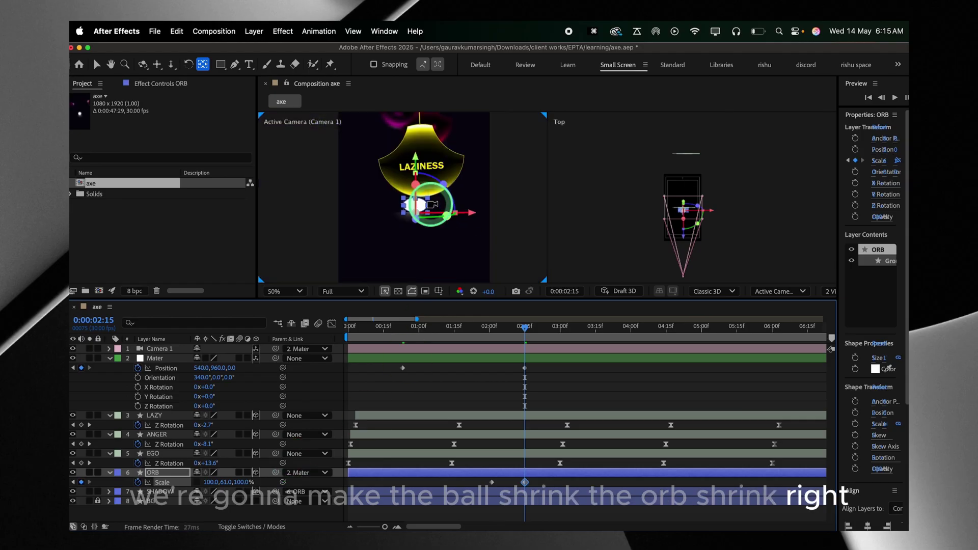
click(531, 329)
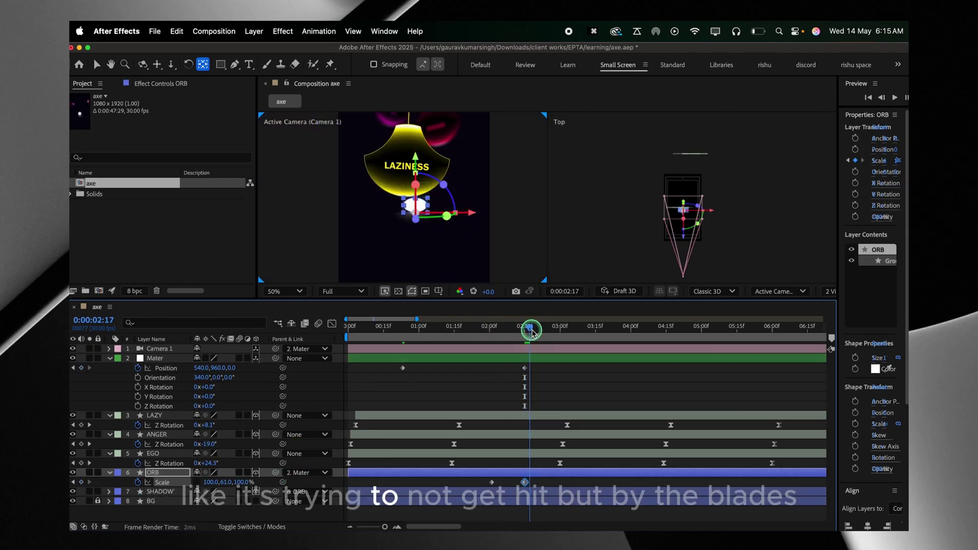
drag(532, 331, 552, 331)
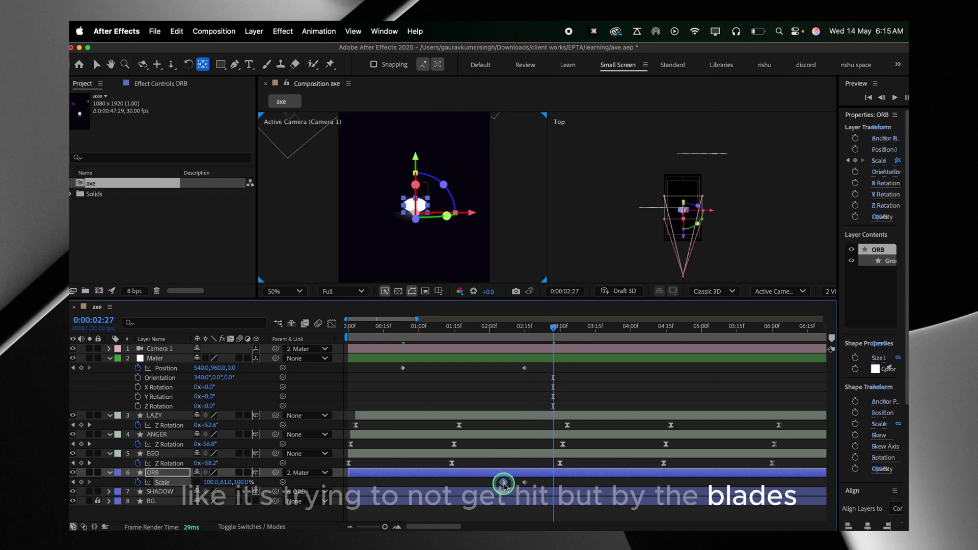
key(super+z)
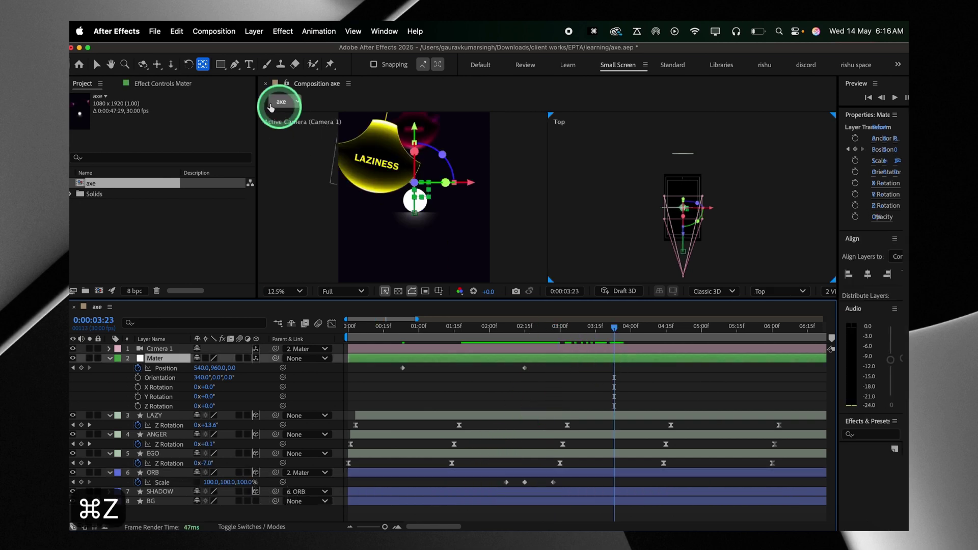
Switch to the Selection tool and push the Mater null back in depth to 540, 1399.7, 1208 at 0:00:03:23
click(97, 64)
click(614, 373)
click(613, 361)
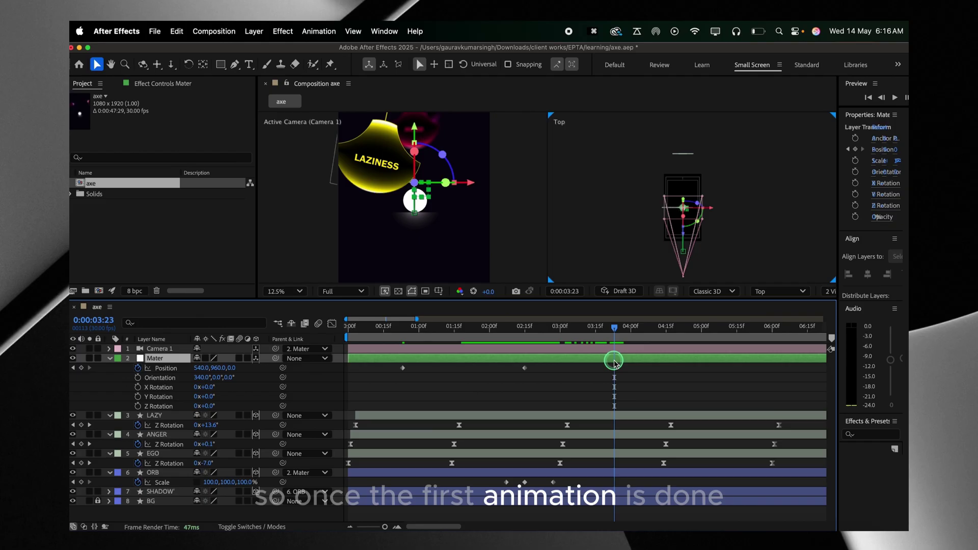
drag(698, 240, 683, 164)
scroll(686, 192, up, 2)
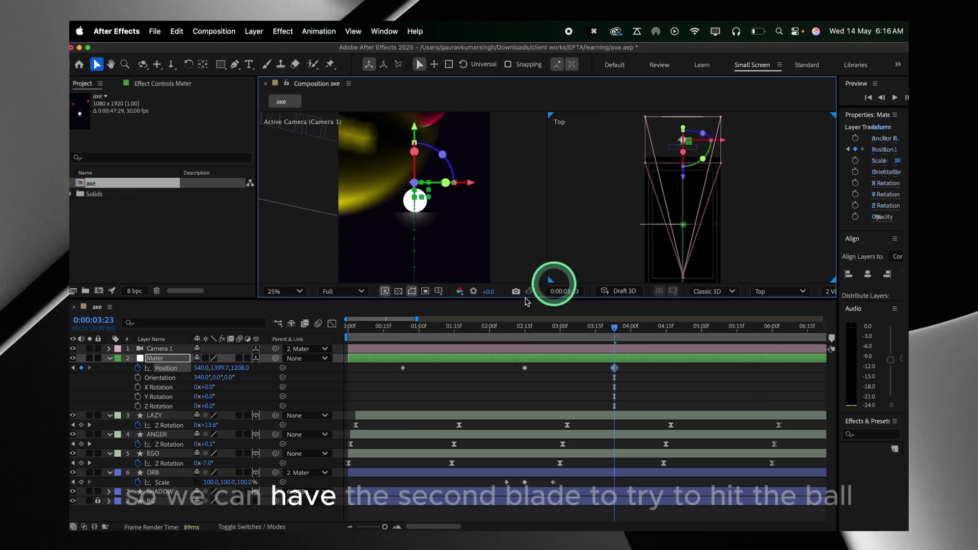
Adjust the Mater null's Position at 0:00:03:23 to 540, 984.7, 1565, centring the ANGER blade above the orb
drag(223, 371, 76, 429)
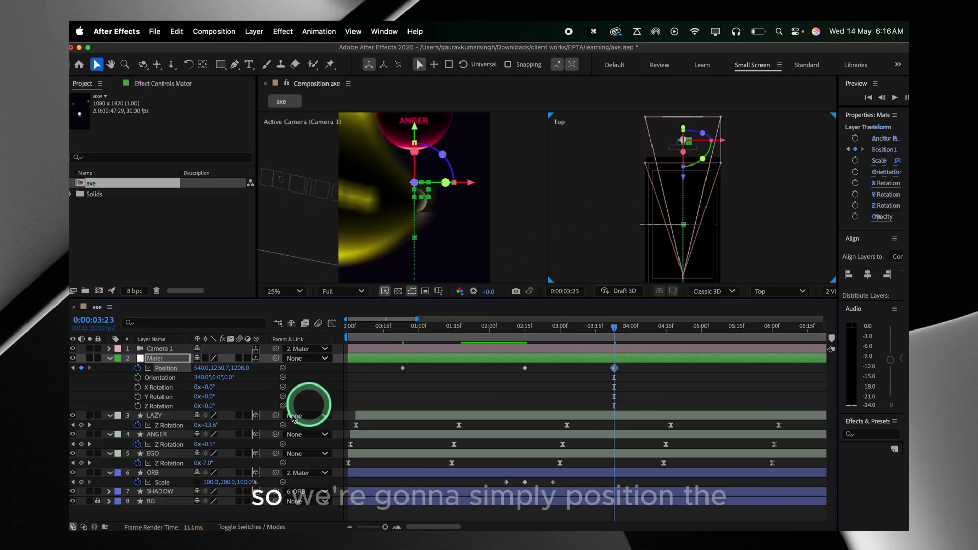
drag(218, 363, 100, 395)
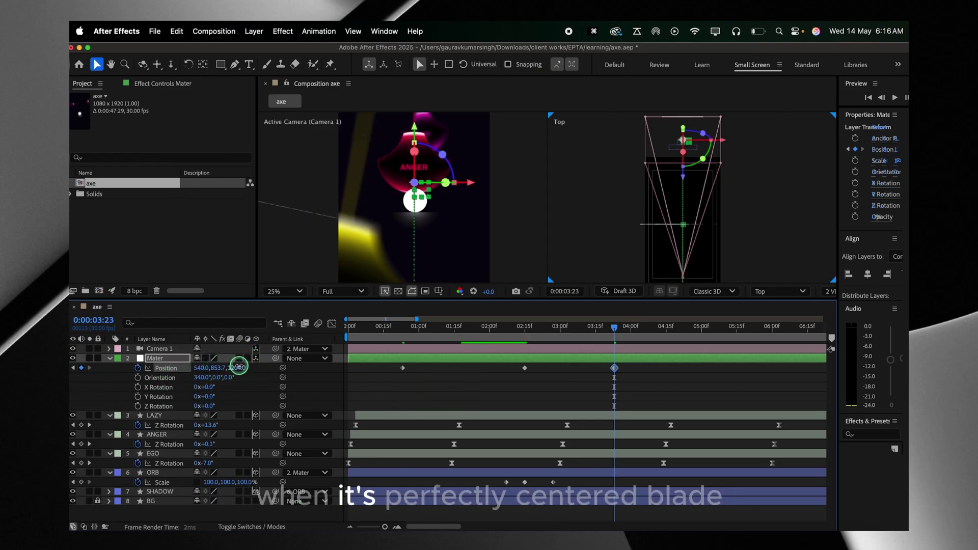
drag(238, 366, 240, 364)
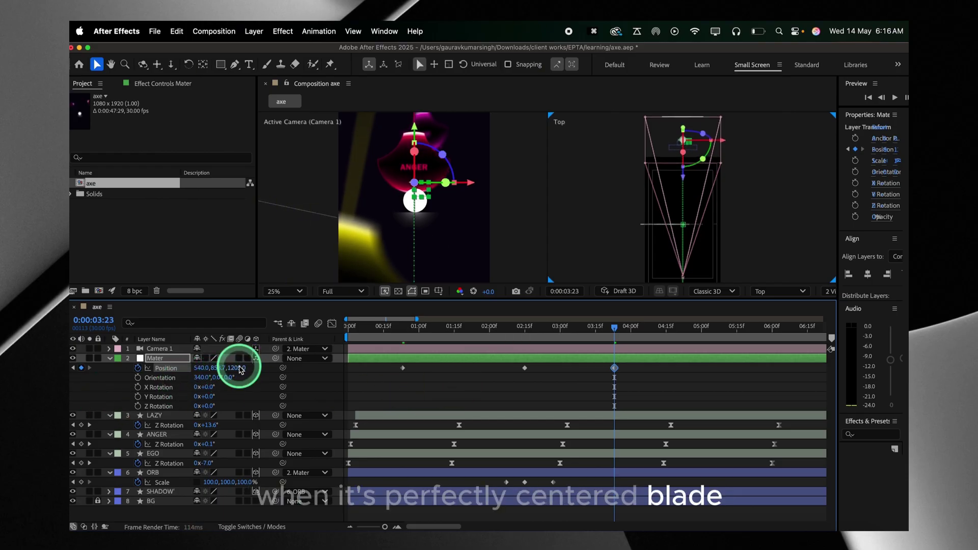
drag(684, 182, 687, 175)
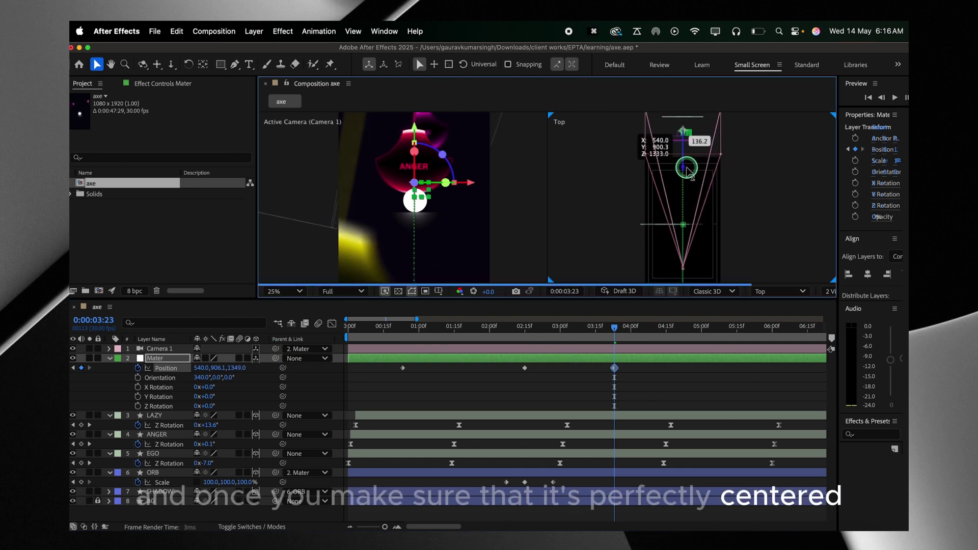
Start keyframing the ORB layer's Position at its current value and shift that keyframe to 0:00:03:18
key(shift+p)
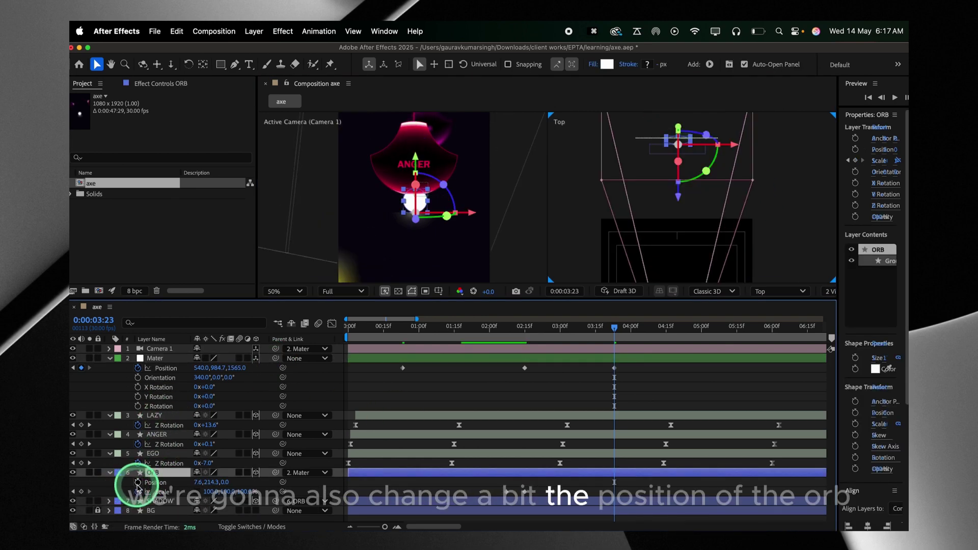
click(137, 483)
scroll(613, 472, up, 3)
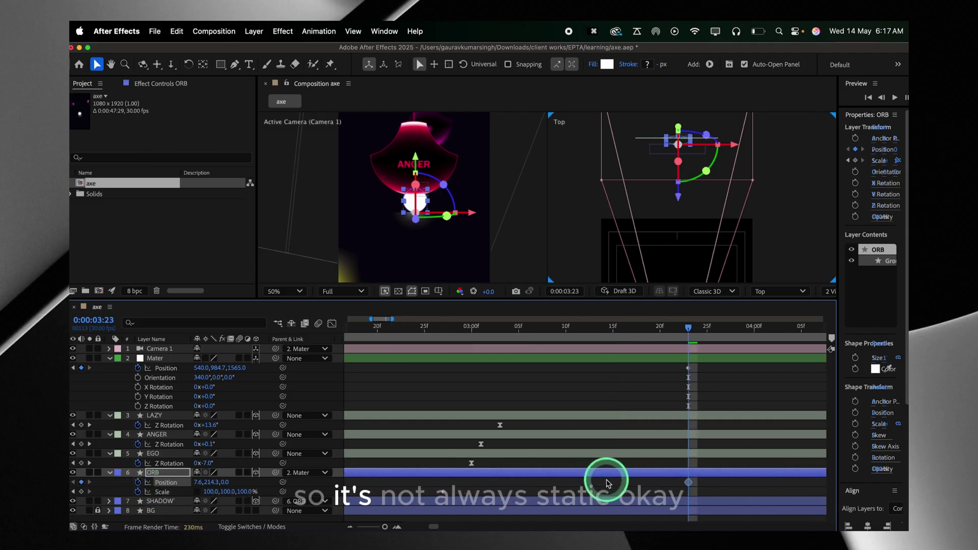
click(688, 482)
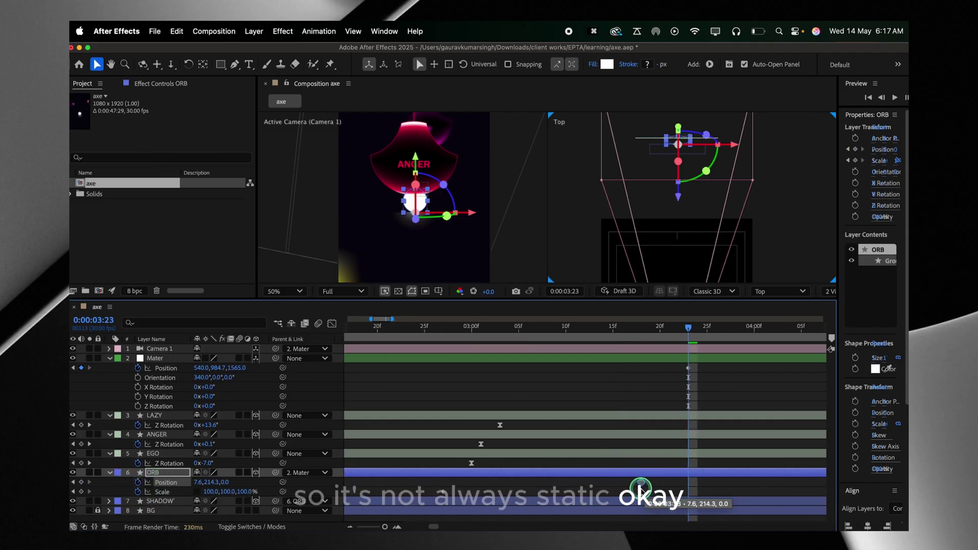
At 0:00:03:23, move the orb sideways and forward out from under the ANGER blade to Position -316.4, 307.1, -289.5
drag(682, 195, 682, 229)
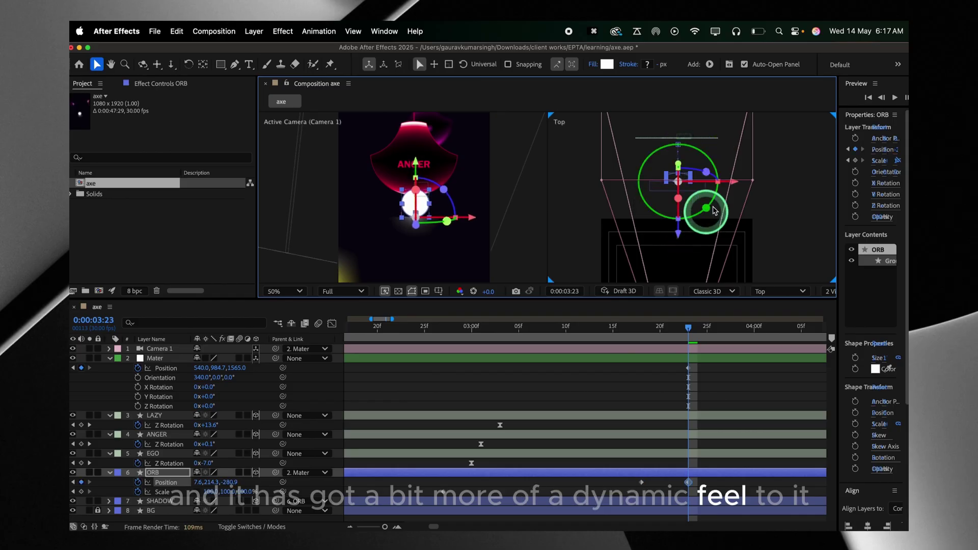
drag(733, 182, 700, 192)
drag(359, 167, 362, 182)
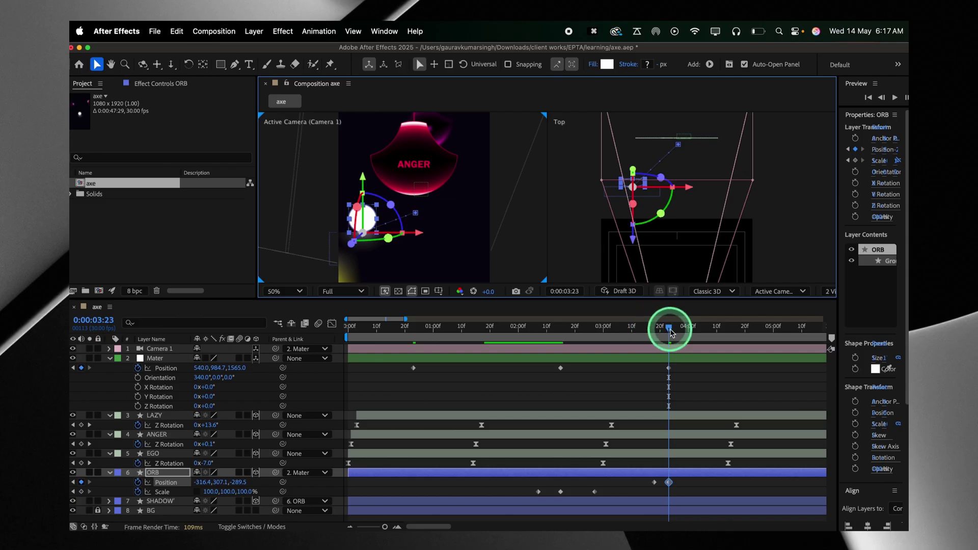
Copy the orb's first Position keyframe to 0:00:04:04 so it returns to the centre
drag(670, 333, 699, 336)
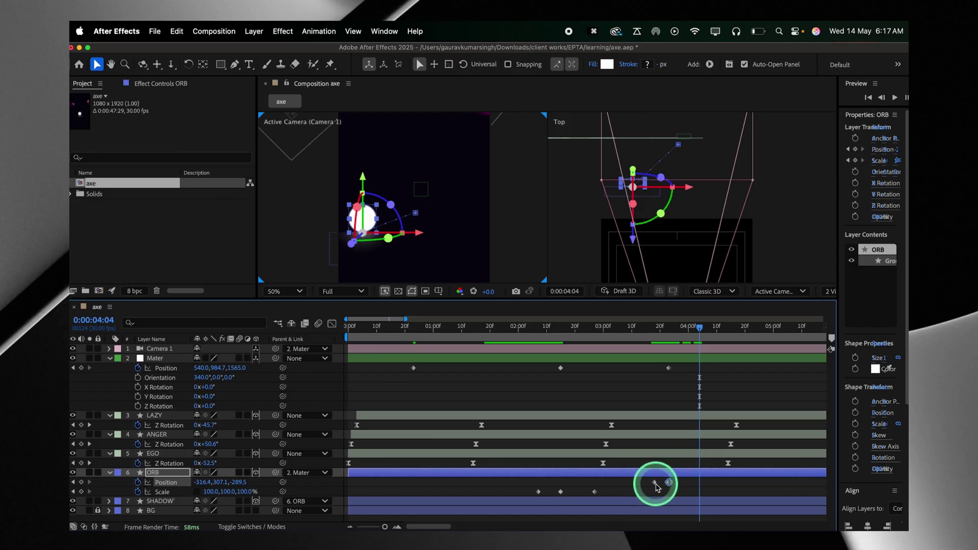
key(super+c)
key(super+v)
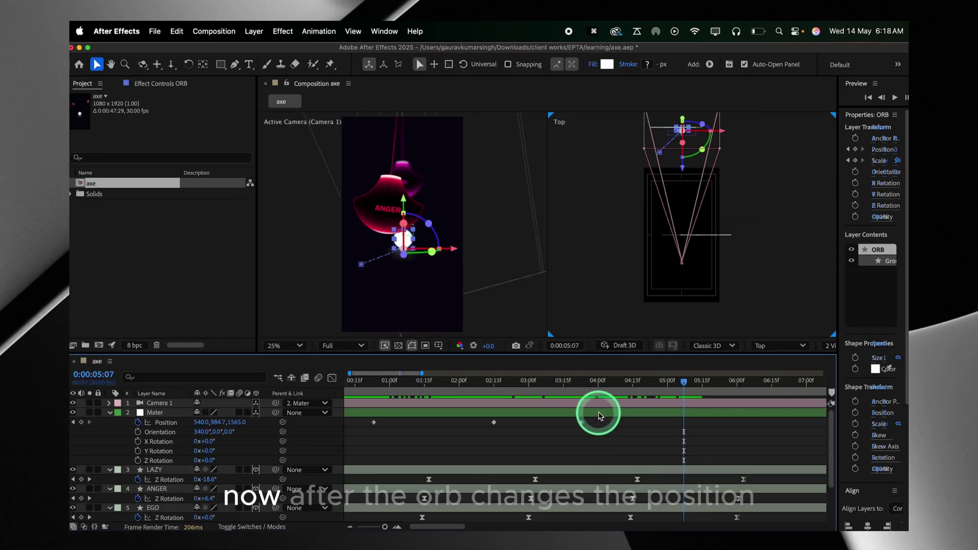
Keyframe the Mater null's Position at 0:00:05:07 to 540, 962.7, 2925, placing the orb directly under the EGO blade
click(659, 410)
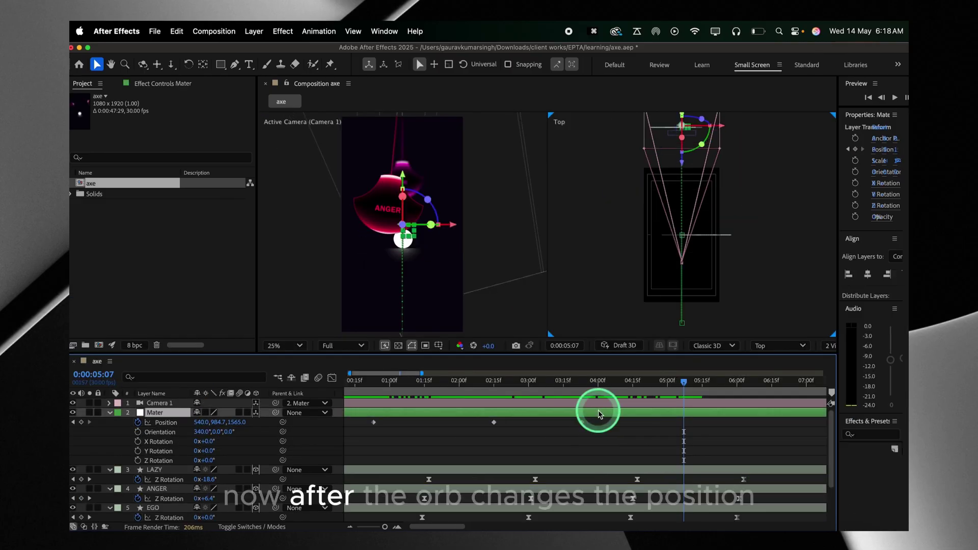
drag(709, 157, 690, 204)
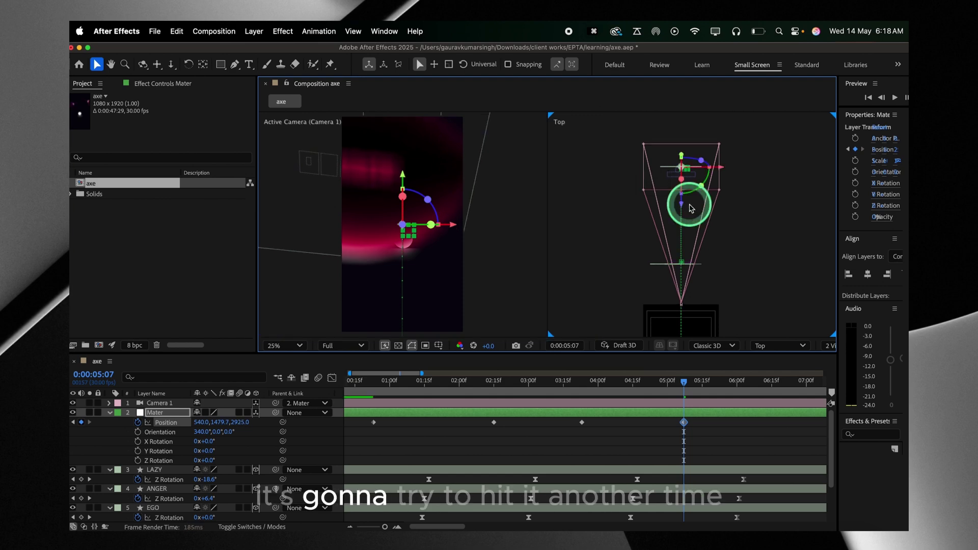
click(457, 448)
drag(220, 423, 89, 439)
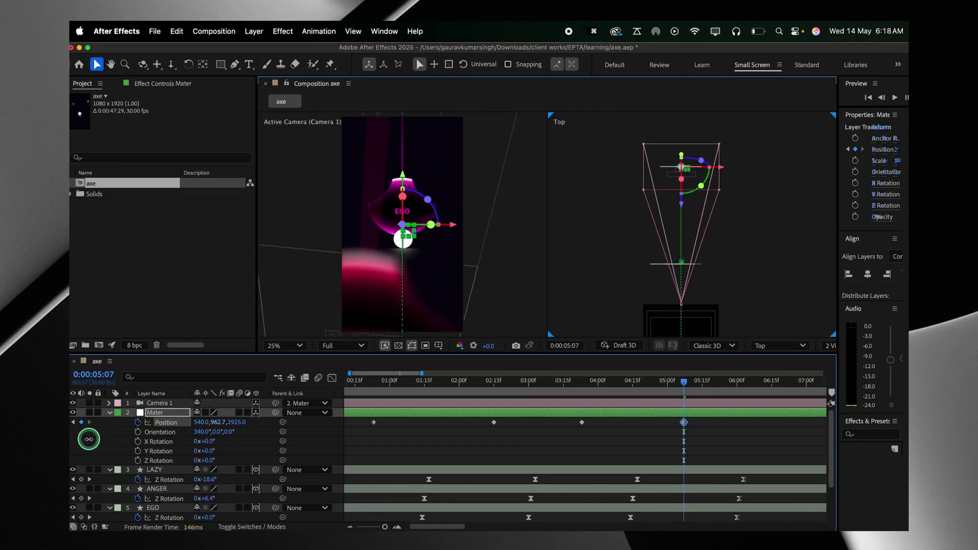
scroll(697, 463, down, 5)
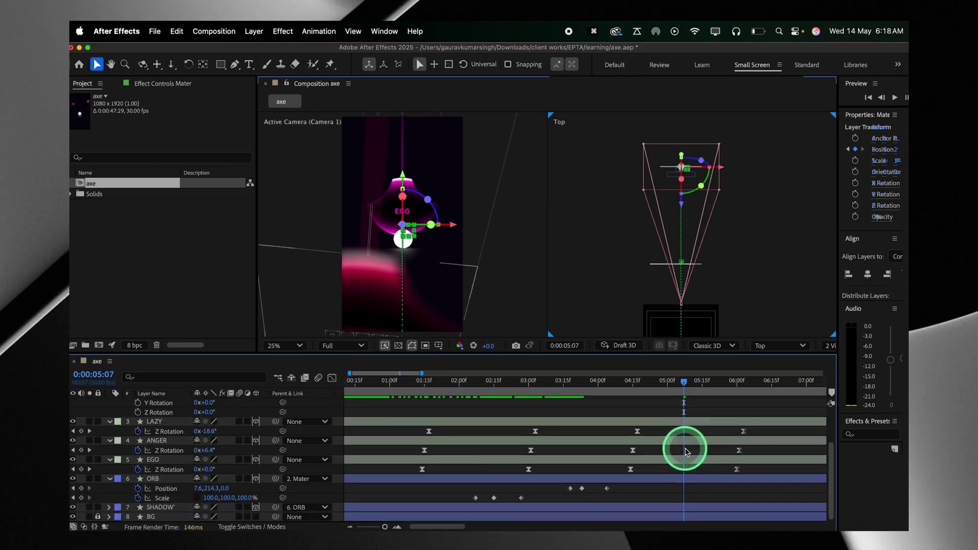
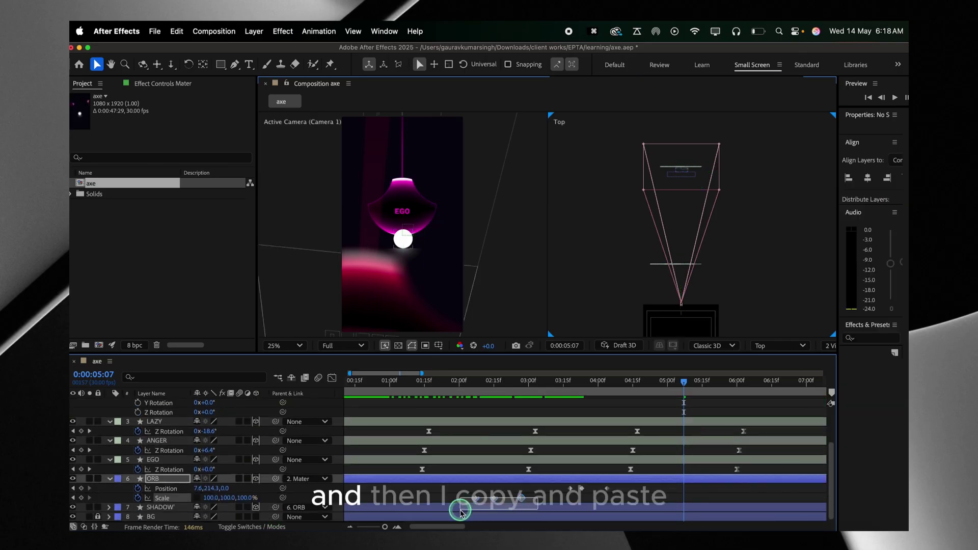
Copy the ORB layer's existing Scale squash keyframes and paste them around 0:00:05:07, where the EGO blade swings over the orb
key(super+c)
key(super+v)
drag(606, 508, 714, 512)
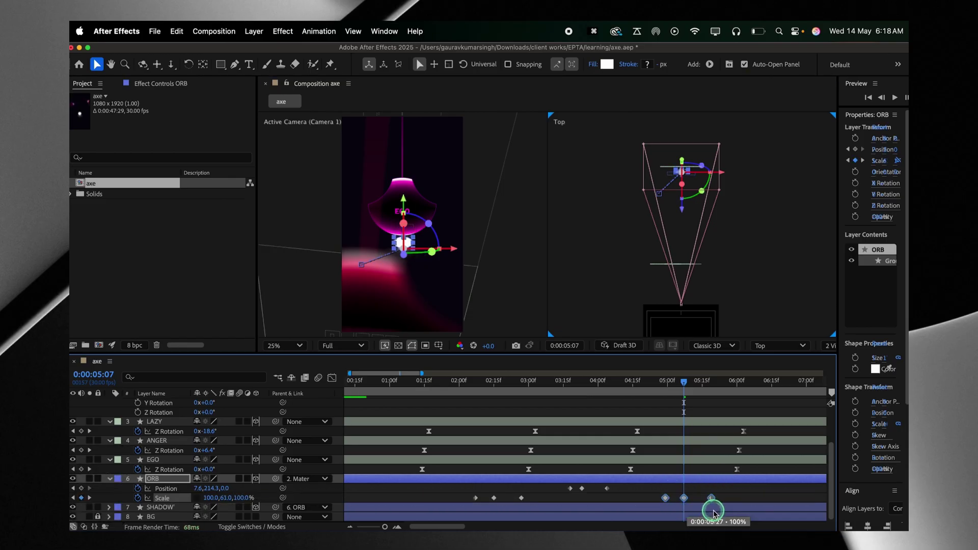
click(727, 498)
End the work area at 0:00:05:24, where the blades are out of frame, so the animation can loop
drag(705, 387, 727, 386)
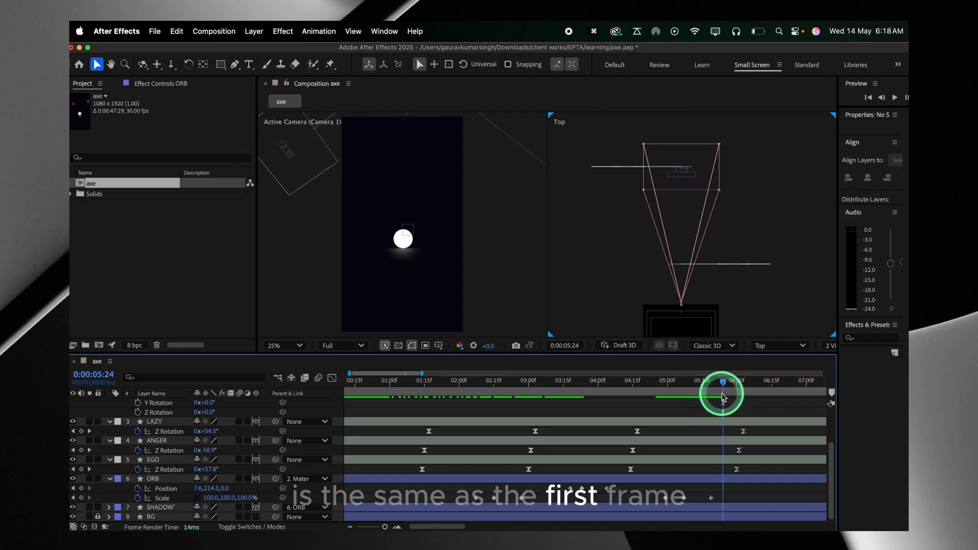
key(n)
scroll(677, 445, down, 3)
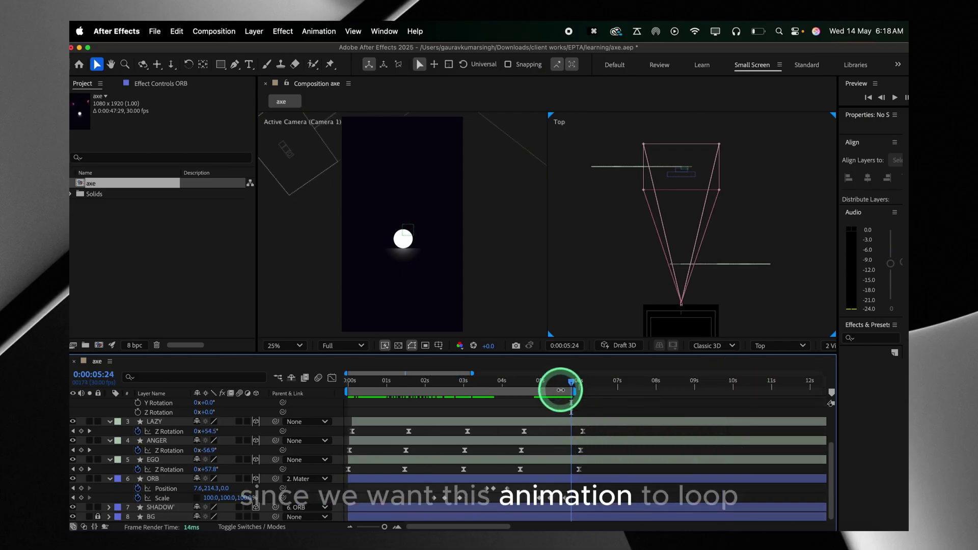
Apply Easy Ease to all of the ORB layer's Position and Scale keyframes
click(549, 498)
drag(561, 493, 424, 516)
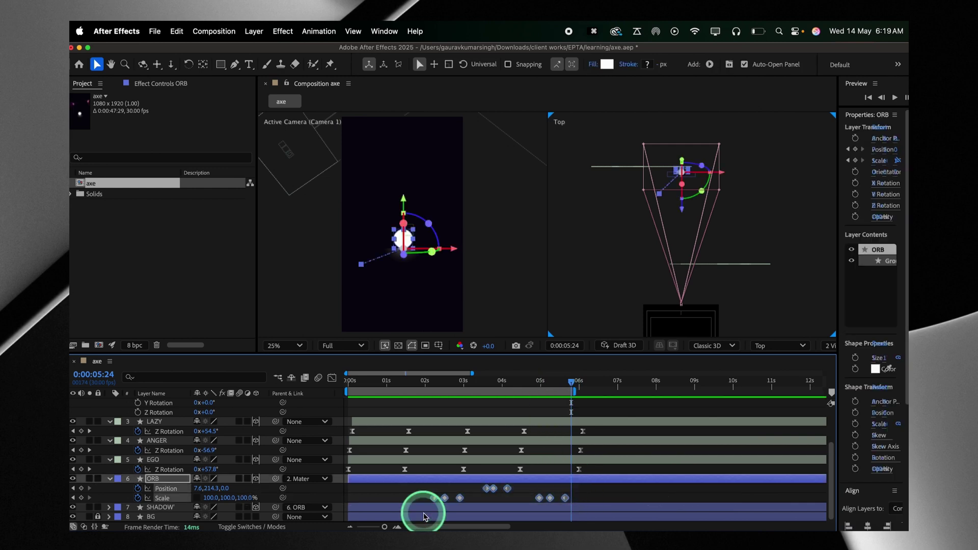
right_click(435, 504)
mouse_move(471, 519)
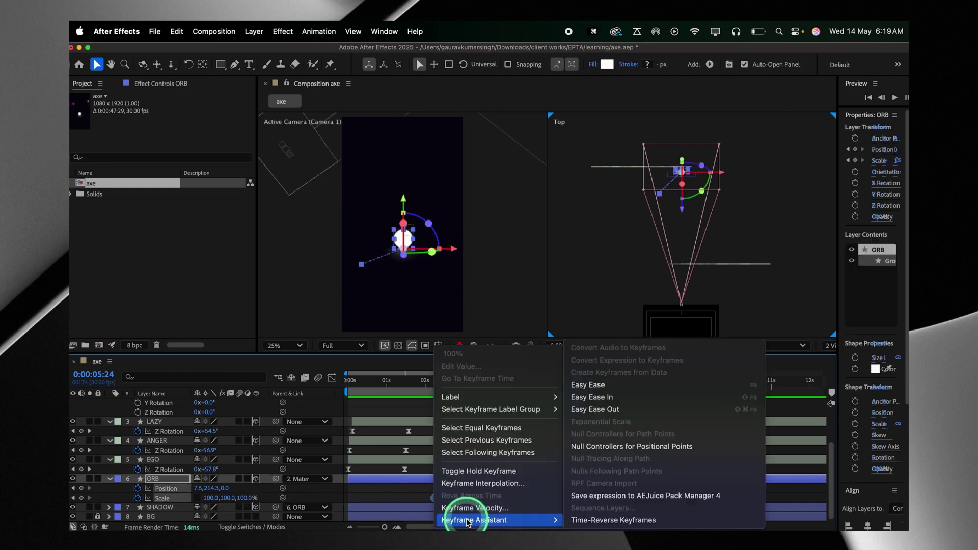
click(590, 384)
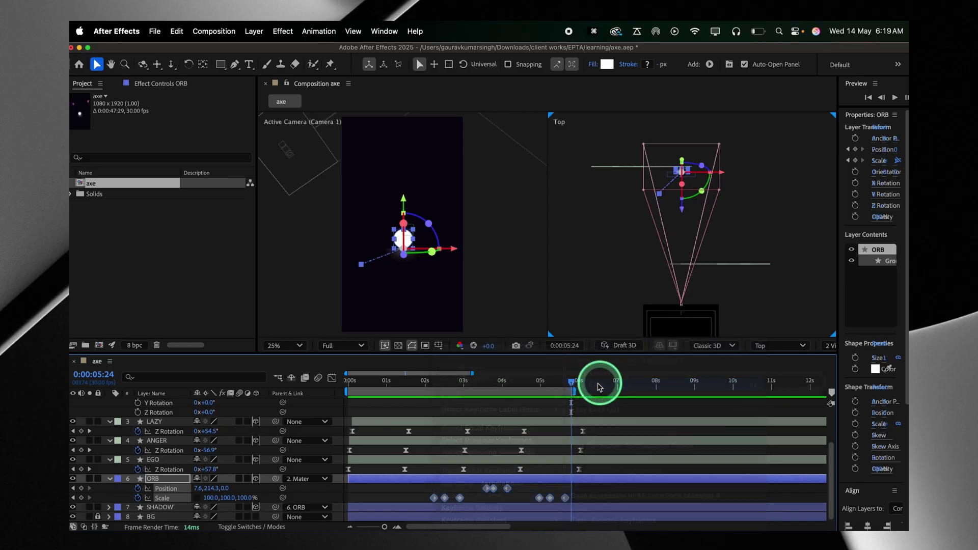
Scrub through and play back the animation to check the blades' timing against the orb
drag(350, 389, 541, 388)
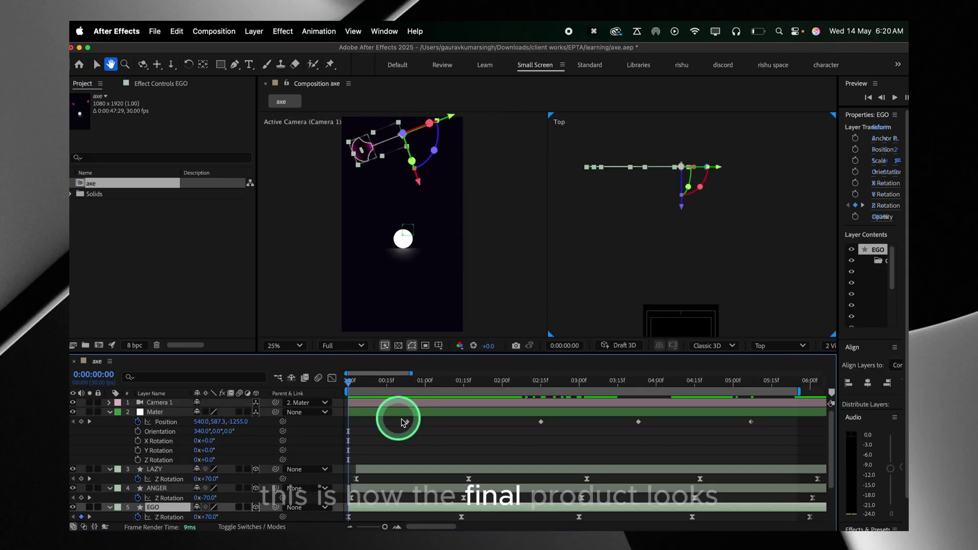
key(space)
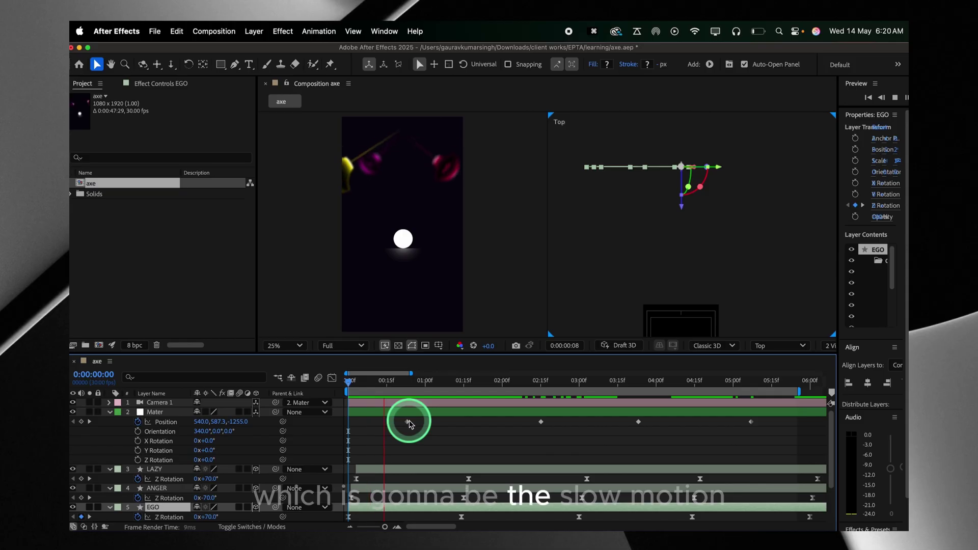
key(space)
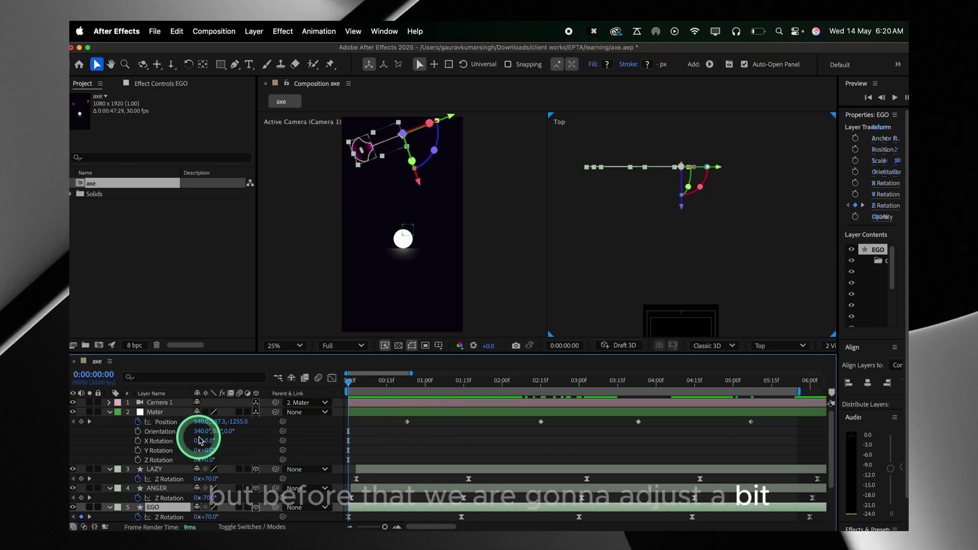
At 0:00:00:00, set the Mater null's Position to 540, 1796.3, -1255 to change the camera's starting height
drag(219, 421, 807, 447)
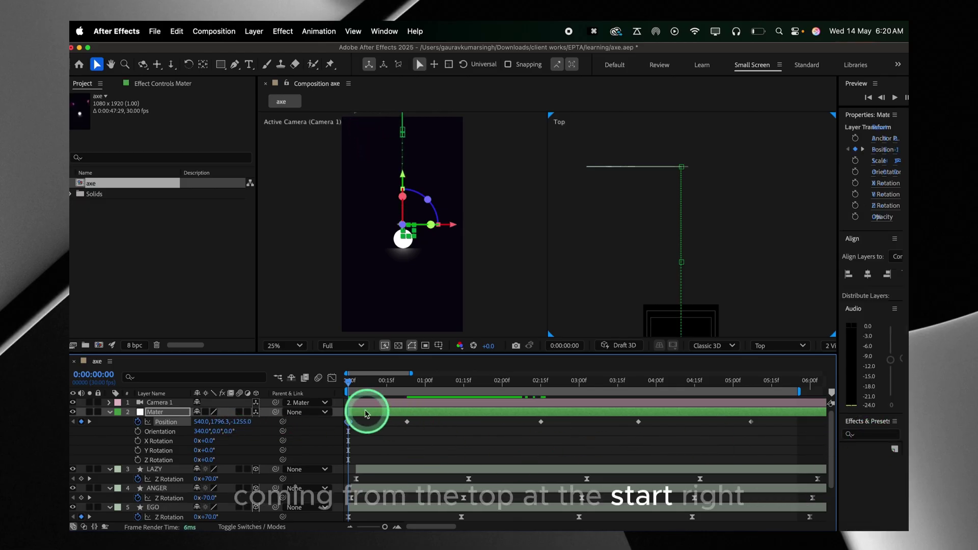
drag(352, 384, 312, 399)
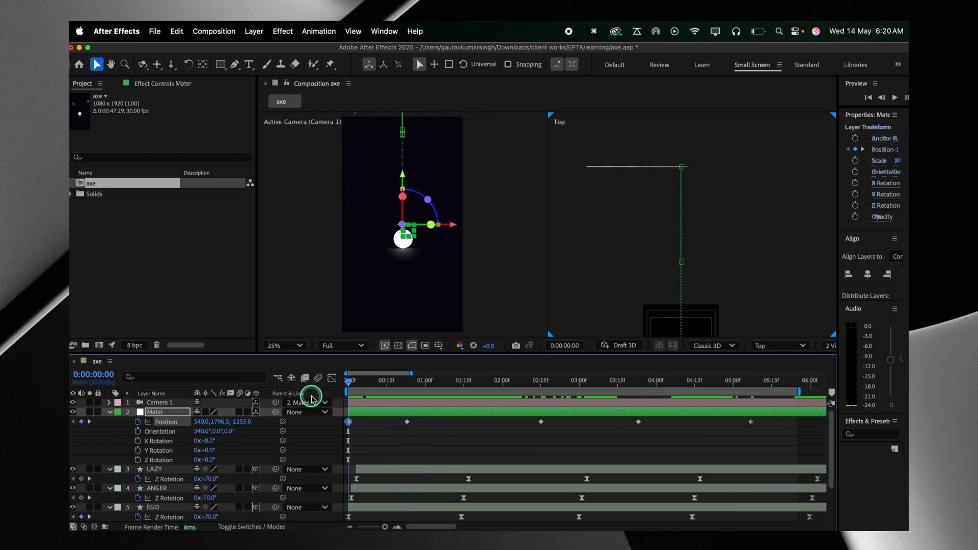
click(392, 434)
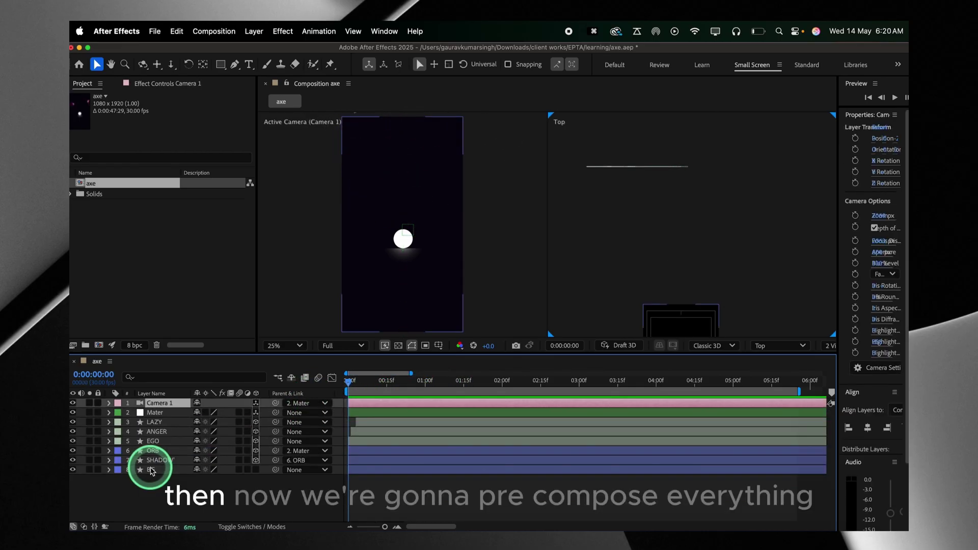
Pre-compose all eight layers into a new composition named Axe - in, moving all attributes into it
shift+click(151, 469)
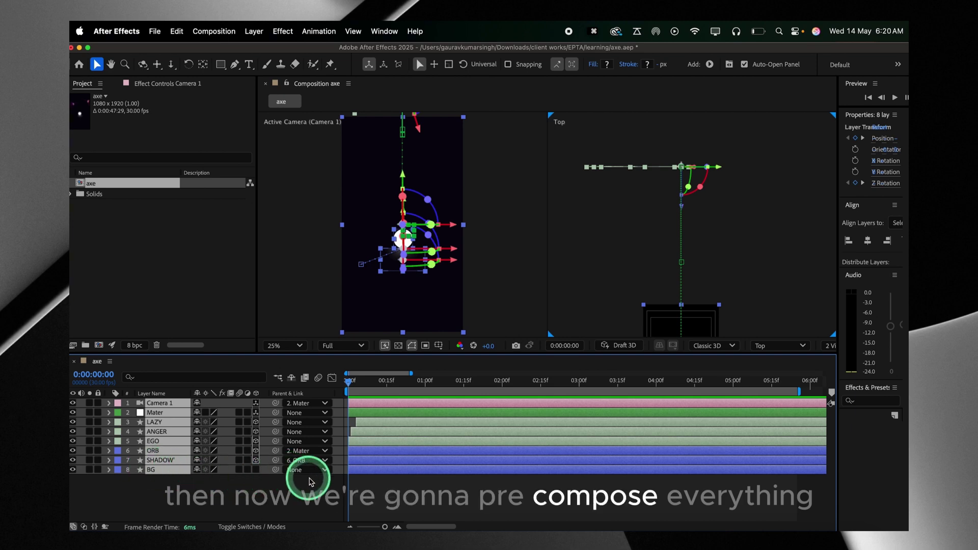
key(shift+super+c)
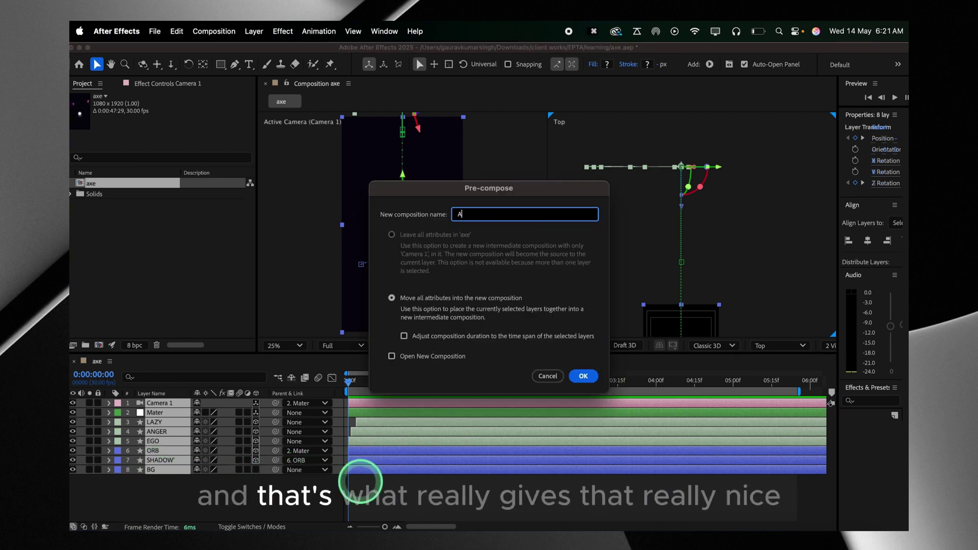
text(Axe)
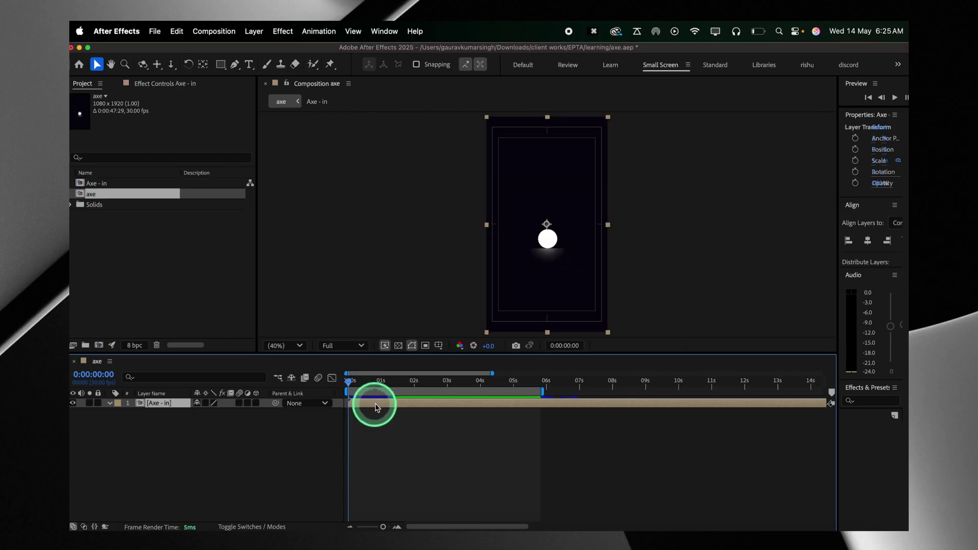
Enable time remapping on the Axe - in layer
right_click(371, 403)
mouse_move(394, 255)
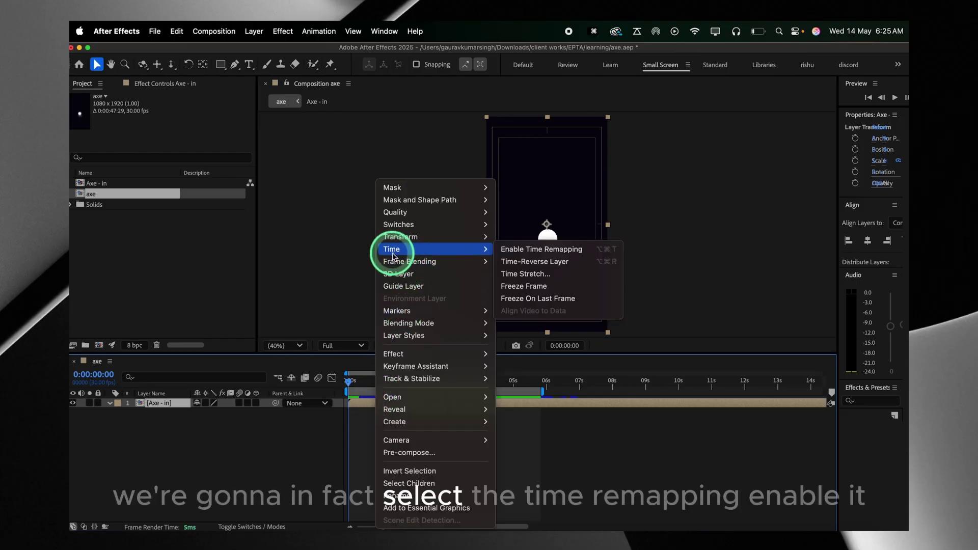
click(514, 247)
click(404, 377)
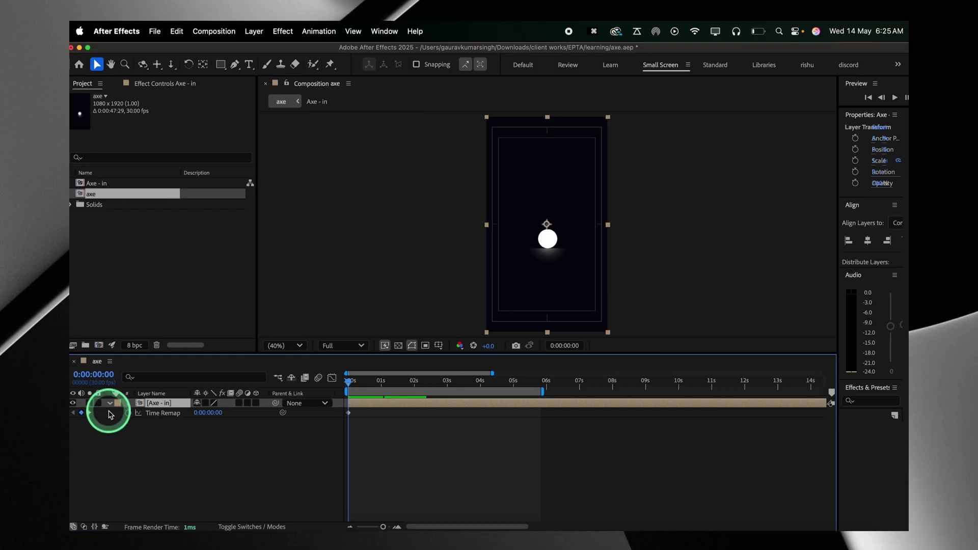
Add Time Remap keyframes to the Axe - in layer at about 2.3 seconds and at 0:00:03:01
drag(373, 383, 424, 390)
click(176, 419)
click(81, 413)
mouse_move(441, 382)
mouse_down()
mouse_move(448, 389)
mouse_move(433, 390)
mouse_move(448, 390)
mouse_up()
click(82, 412)
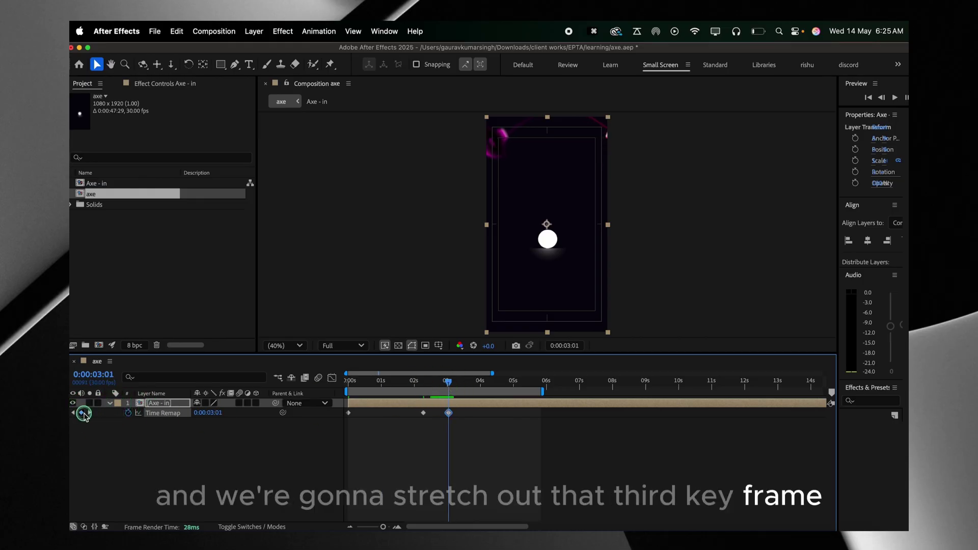
Stretch the third Time Remap keyframe to about 3.7 seconds, and add a keyframe at 0:00:04:29 and shift it to about 5.6 seconds
click(433, 415)
drag(457, 416, 512, 385)
click(81, 413)
click(86, 415)
drag(512, 413, 534, 413)
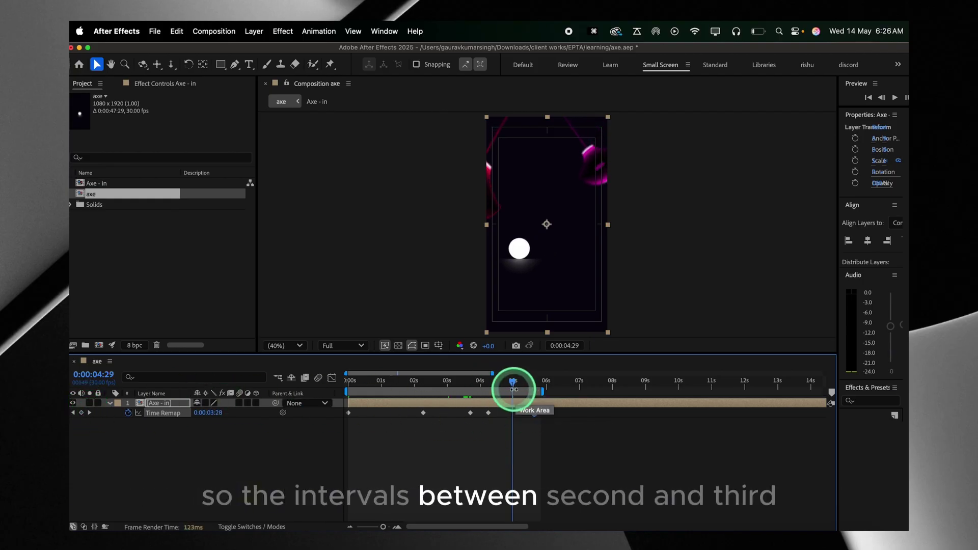
Scrub on to about 0:00:06:11 and add another Time Remap keyframe after the existing ones
drag(513, 382, 560, 393)
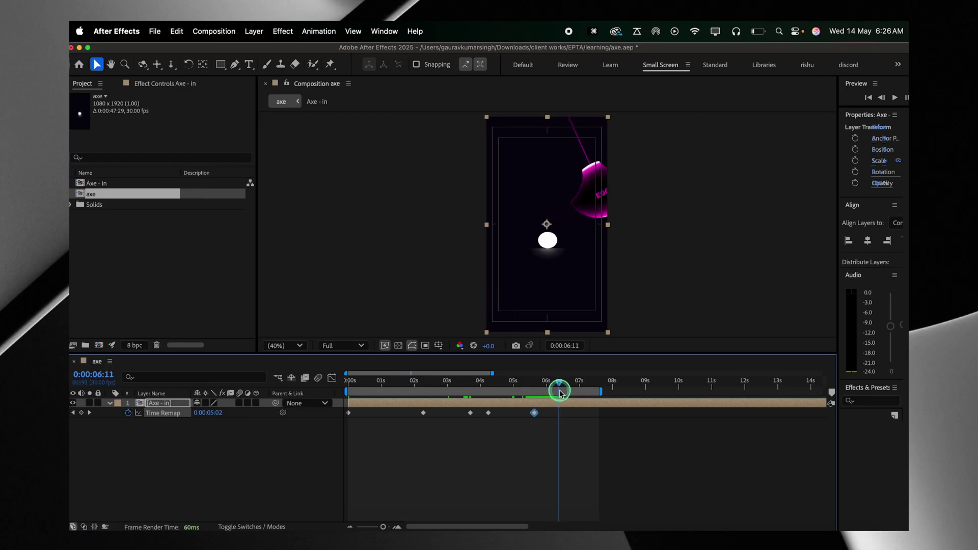
mouse_move(560, 387)
mouse_down()
mouse_move(611, 388)
mouse_move(579, 411)
mouse_move(596, 415)
mouse_move(315, 432)
mouse_up()
click(82, 413)
End the work area at about 7.7 seconds and play back the time-remapped animation
click(605, 397)
click(602, 384)
key(n)
key(space)
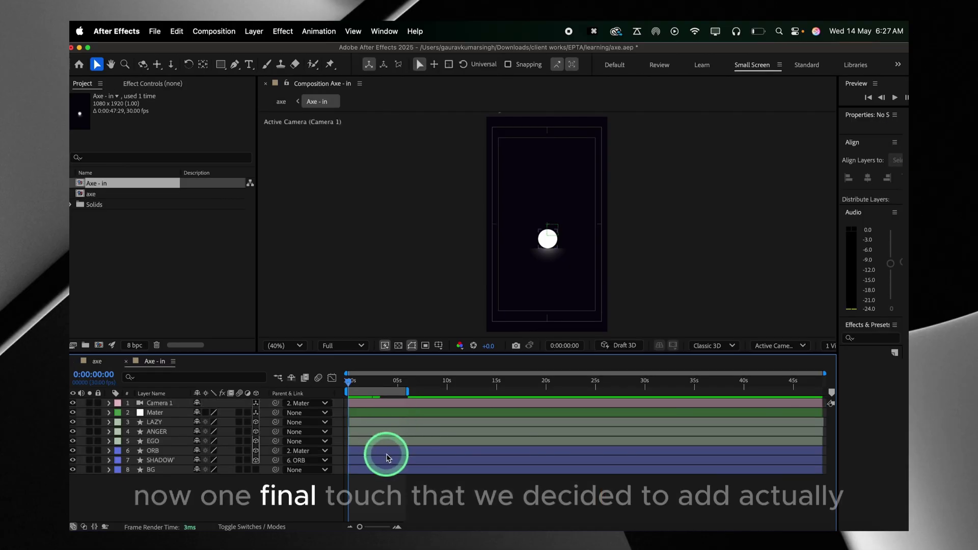
Create a 1080 x 1920, 30 fps composition named saber and add a comp-size black (000000) solid to it
click(99, 345)
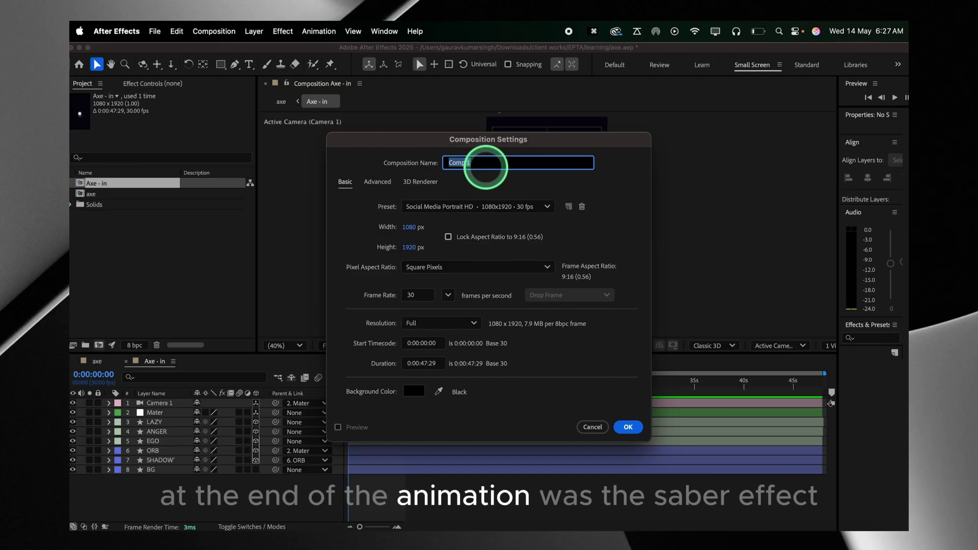
key(Return)
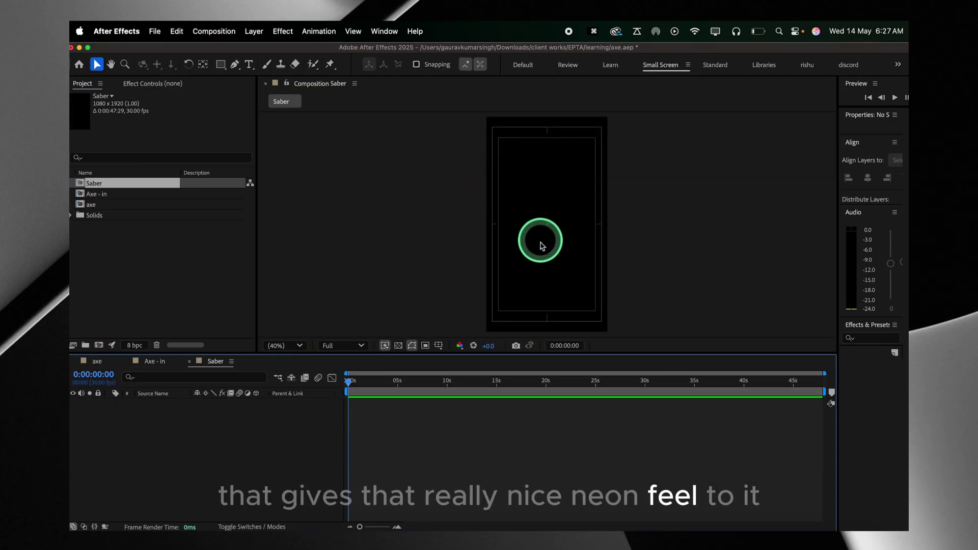
click(254, 32)
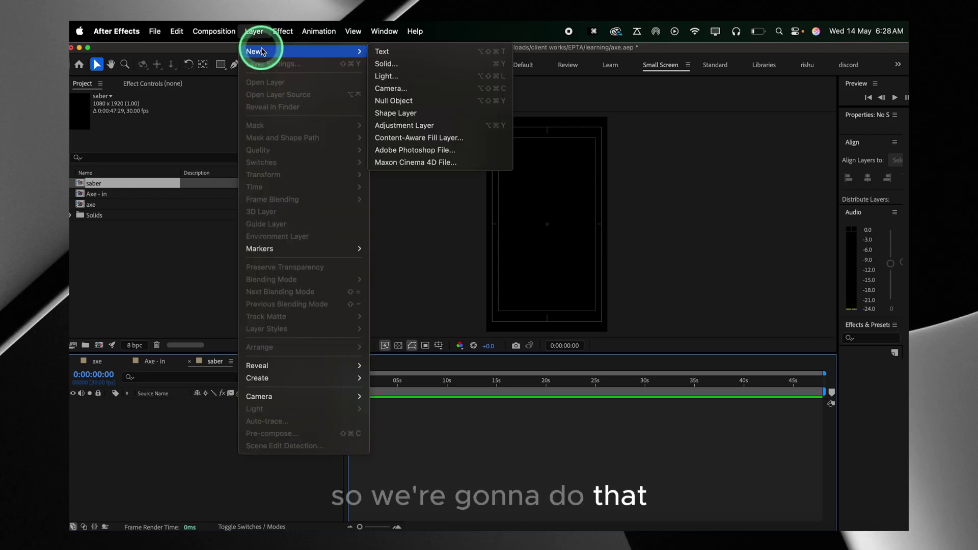
mouse_move(357, 50)
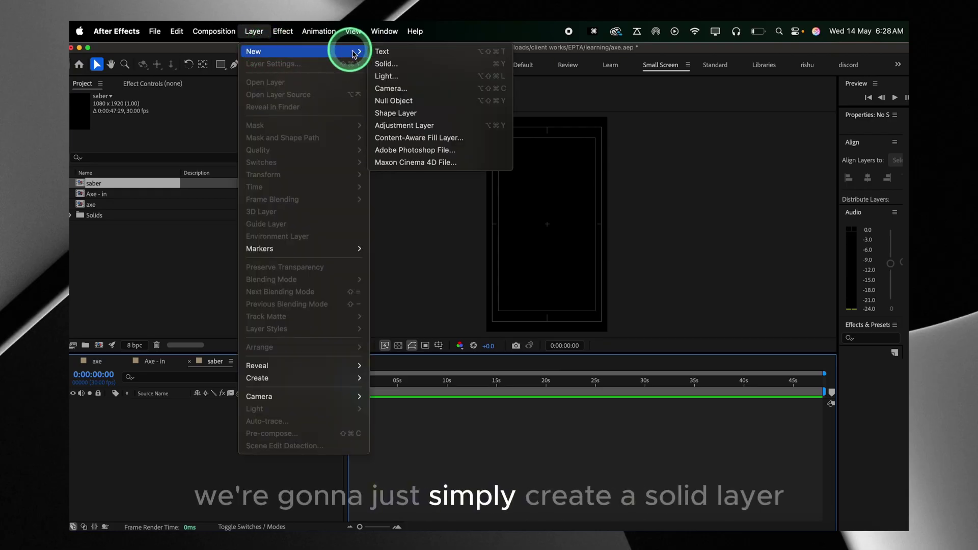
click(380, 62)
click(481, 375)
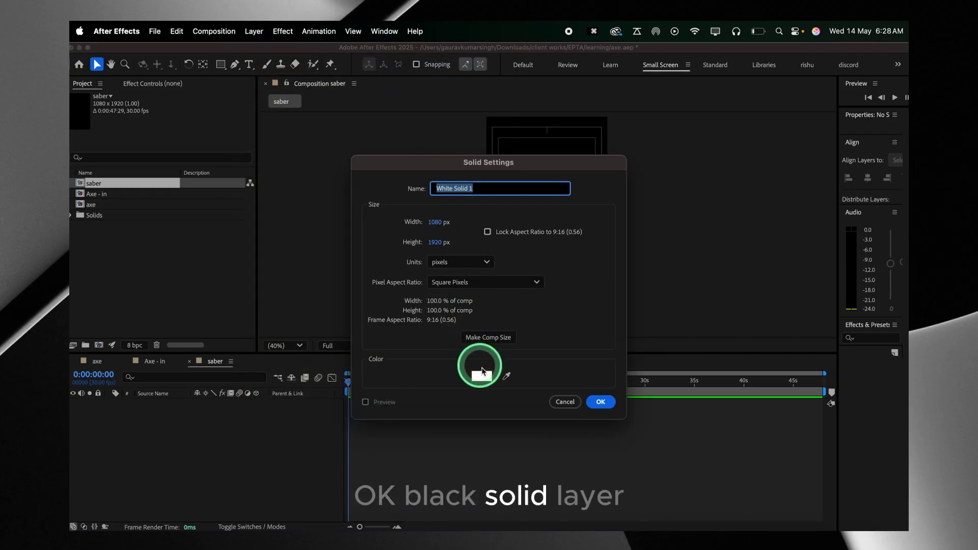
drag(482, 306, 526, 380)
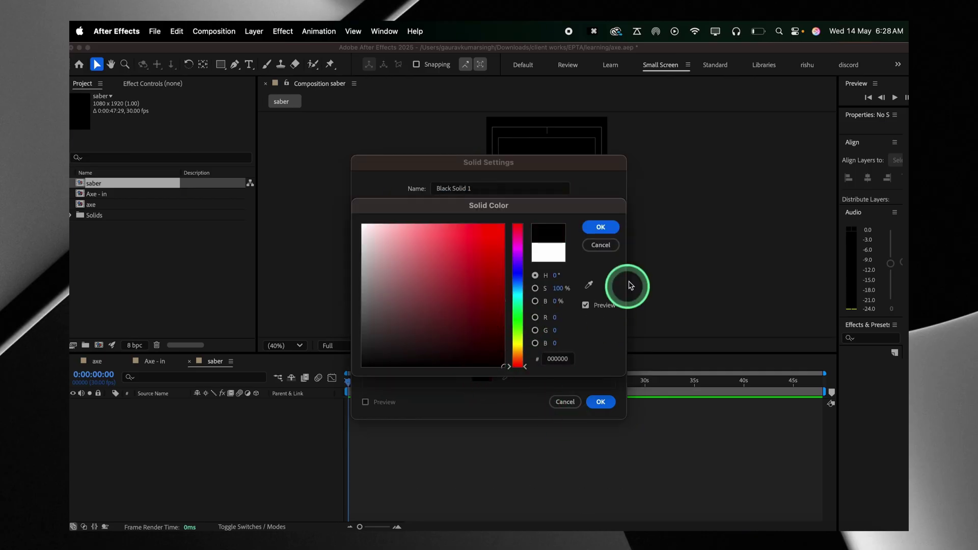
click(600, 227)
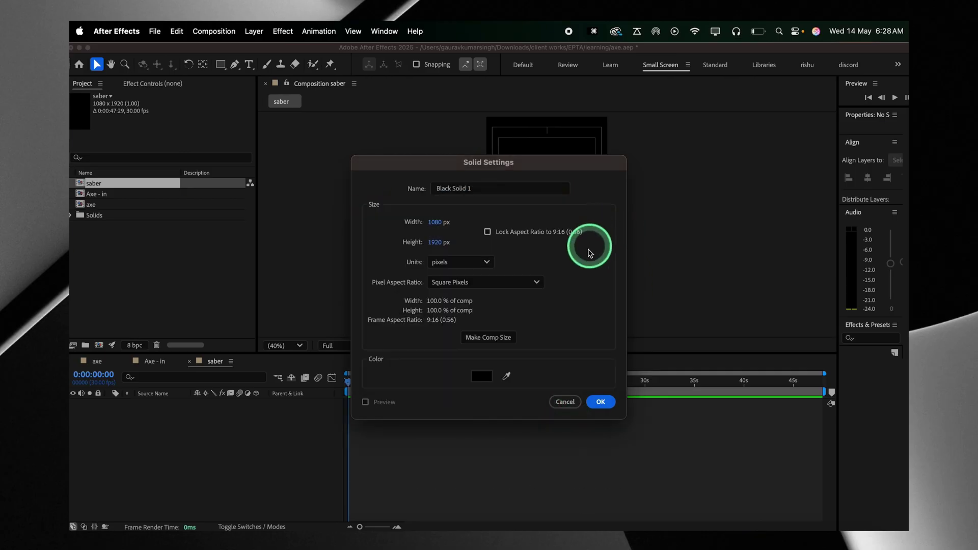
click(601, 402)
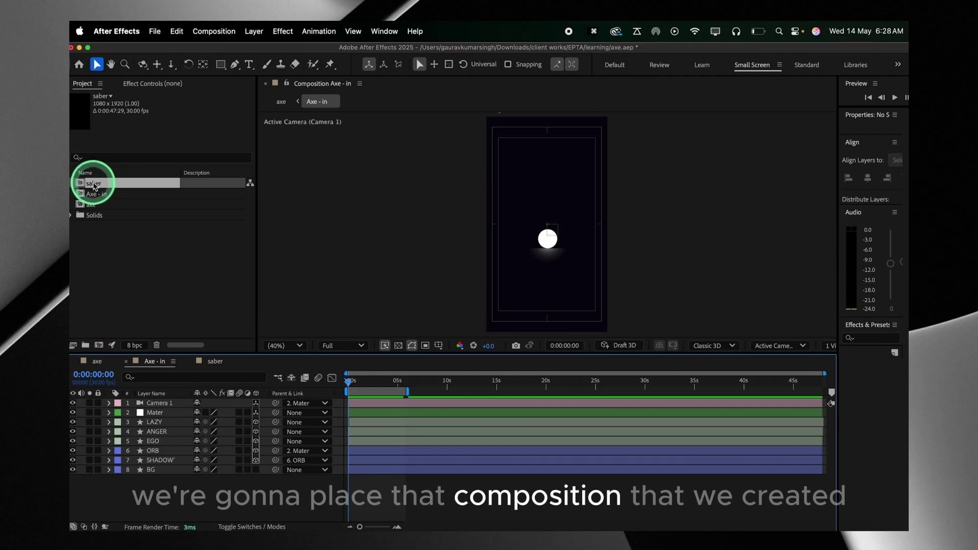
Place the saber composition below the Mater null in Axe - in and apply the VideoCopilot Saber effect to it
drag(93, 186, 140, 423)
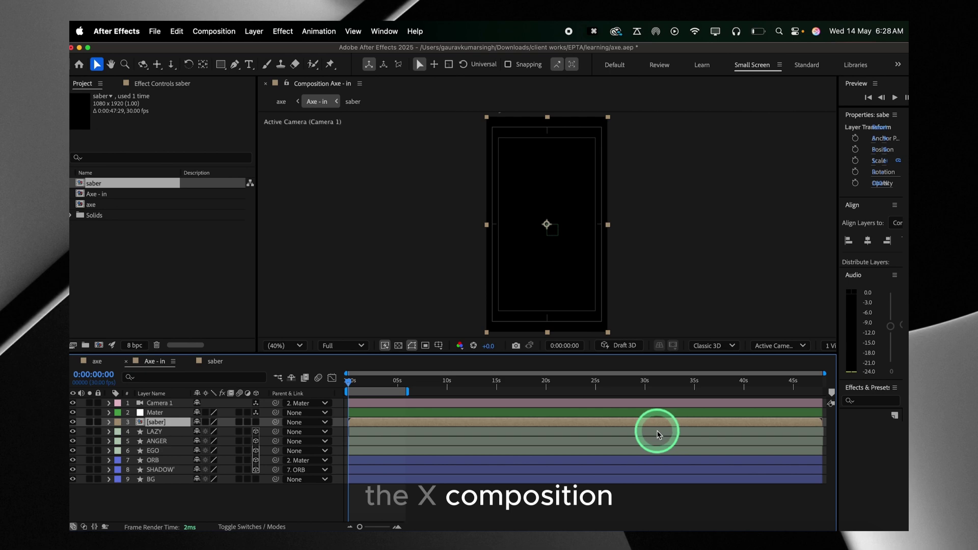
drag(838, 223, 663, 312)
click(699, 390)
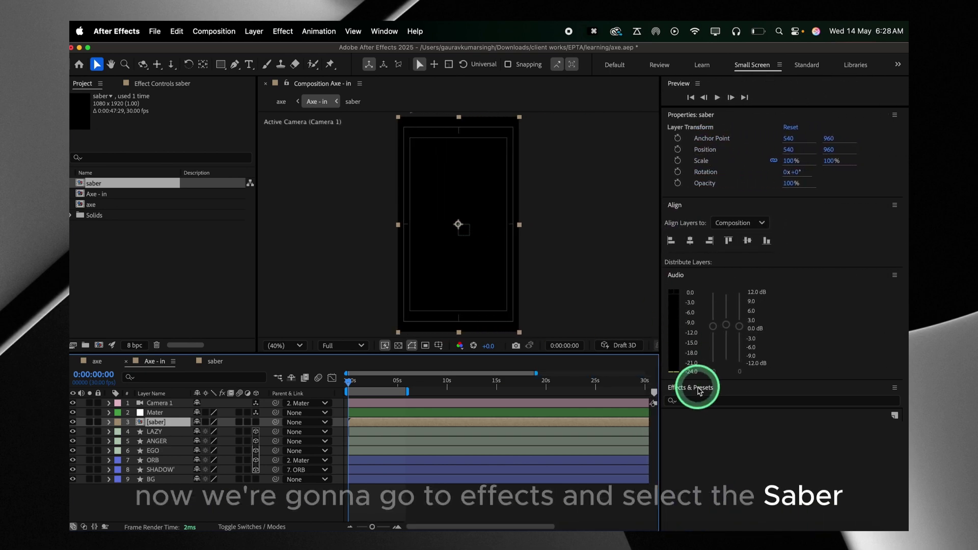
click(701, 400)
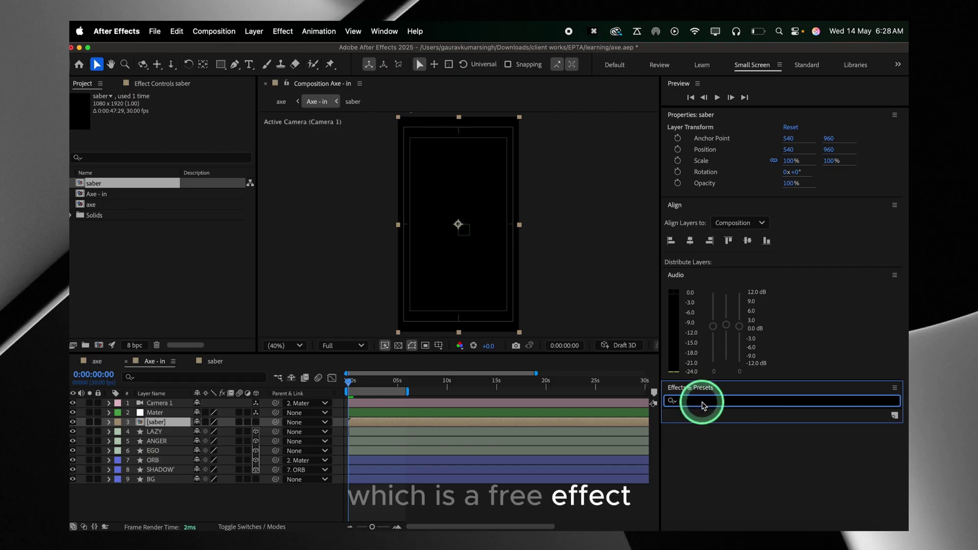
text(saber)
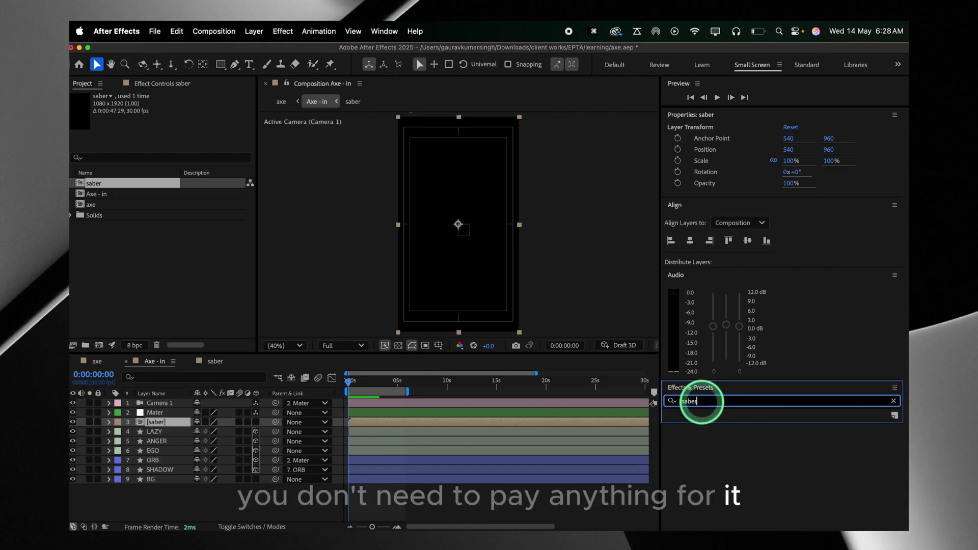
click(888, 416)
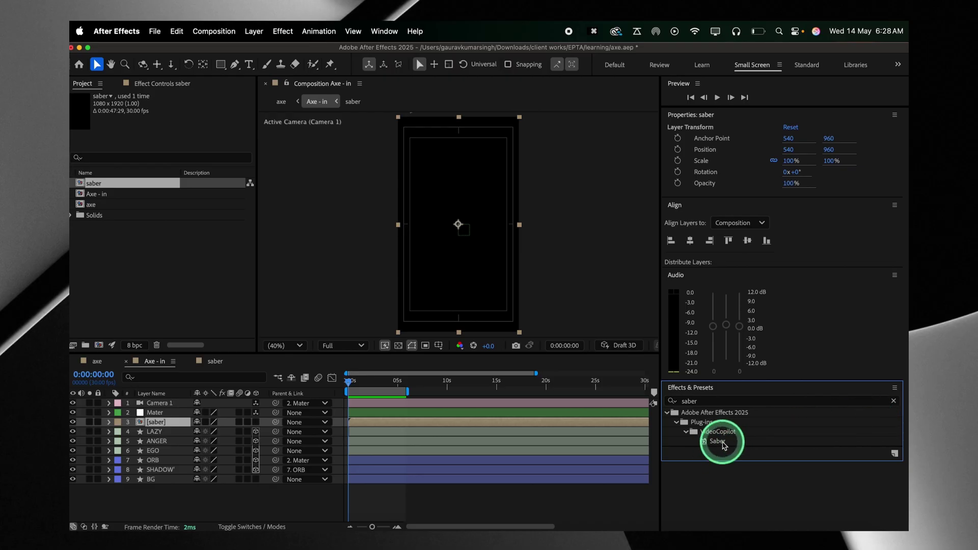
double_click(718, 441)
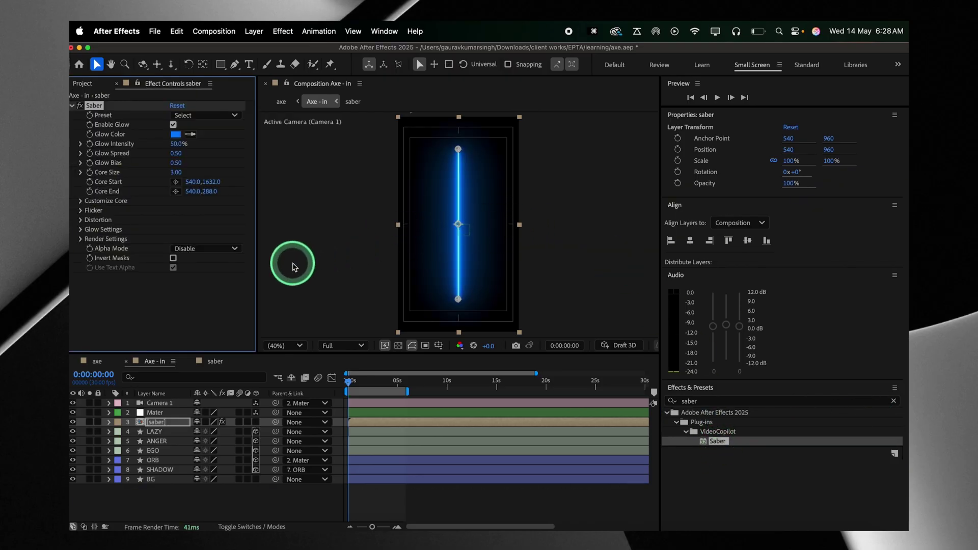
Paste the prepared yellow Portal-preset Saber settings onto the saber layer and go to 0:00:02:03, where the LAZINESS blade swings
key(super+v)
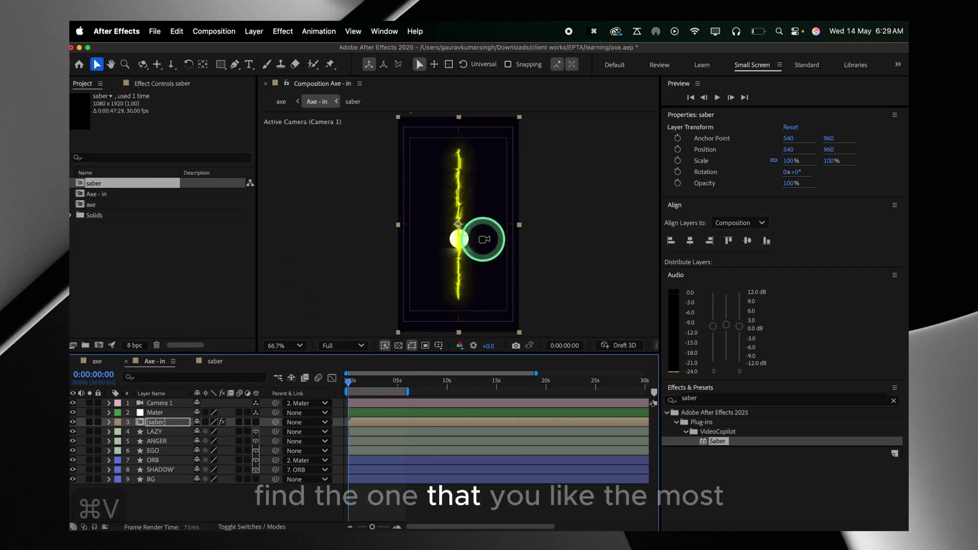
scroll(484, 240, up, 3)
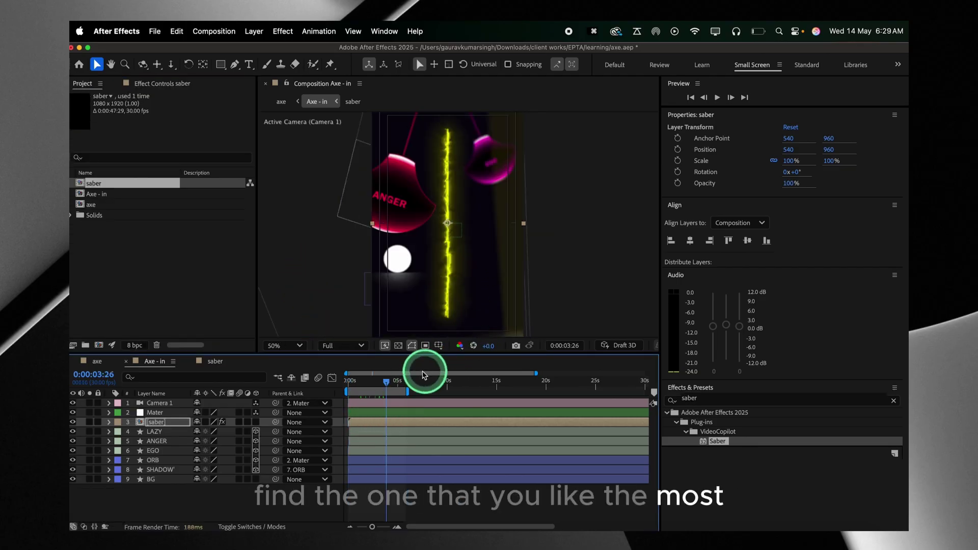
click(370, 387)
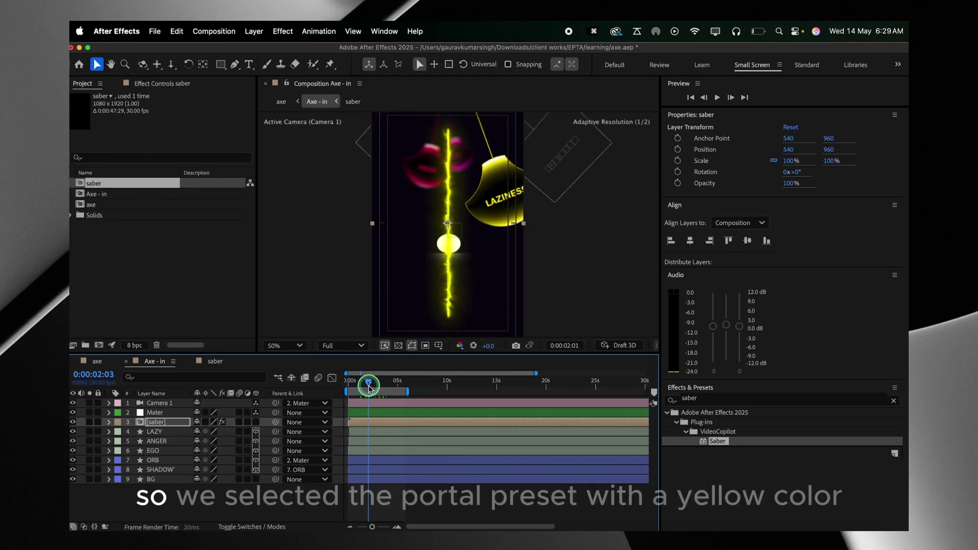
At 0:00:02:16, draw a curved open mask on the saber layer along the LAZINESS blade's lower edge and parent the layer to LAZY
drag(370, 386, 376, 391)
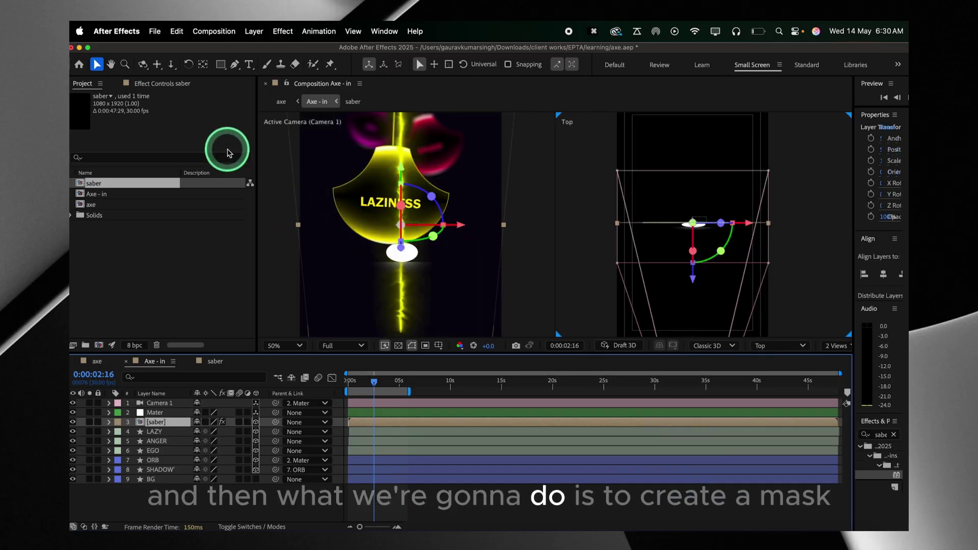
click(234, 64)
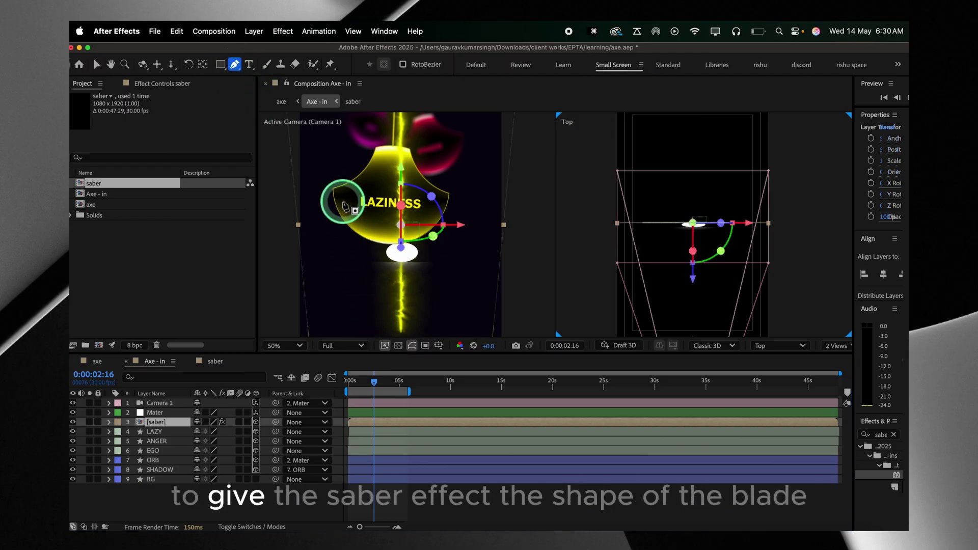
click(333, 188)
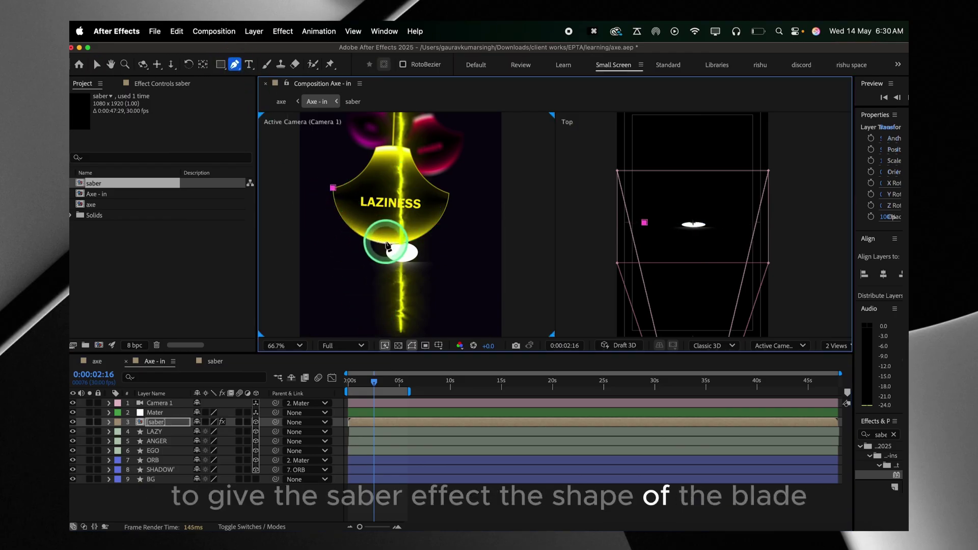
drag(388, 244, 437, 245)
click(448, 193)
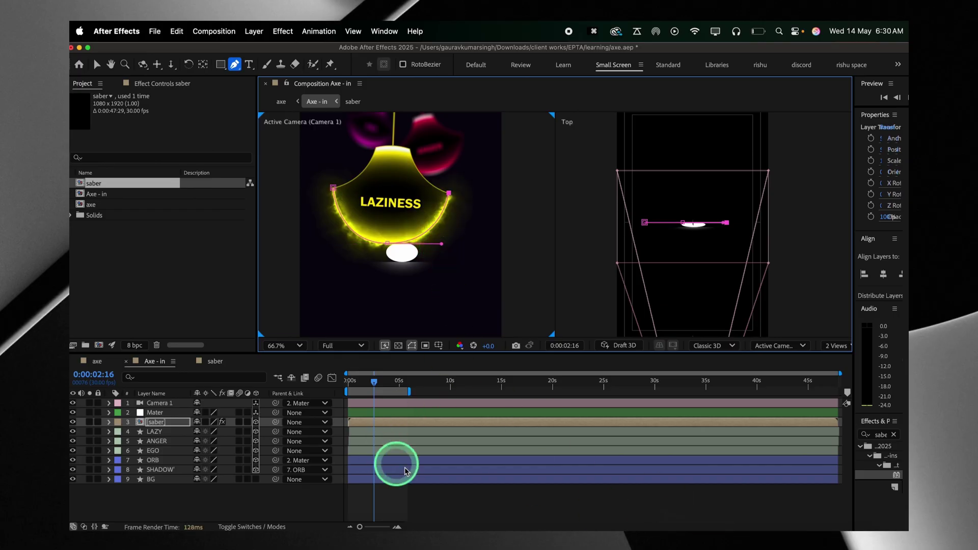
drag(278, 424, 174, 439)
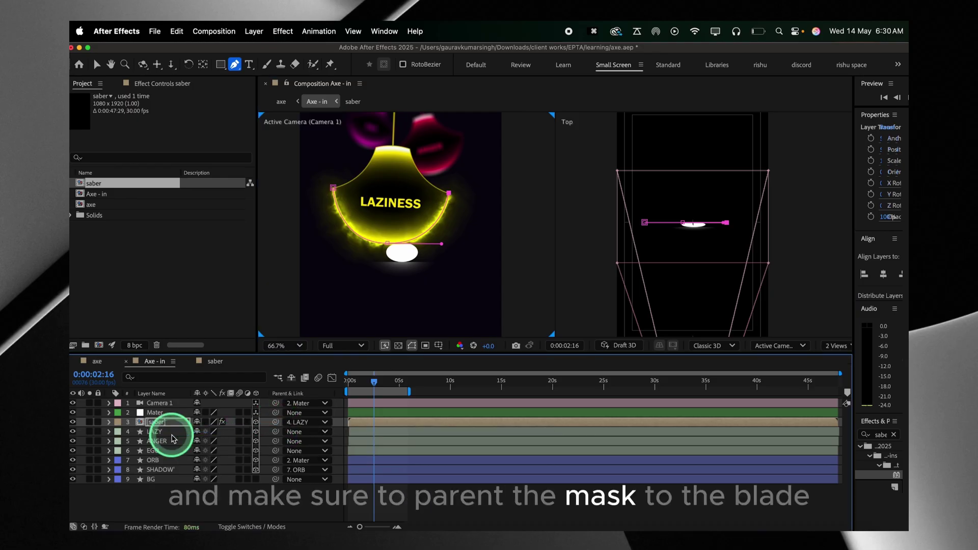
Duplicate the saber layer, set the copy's parent to None and place it directly above the ANGER layer
click(156, 423)
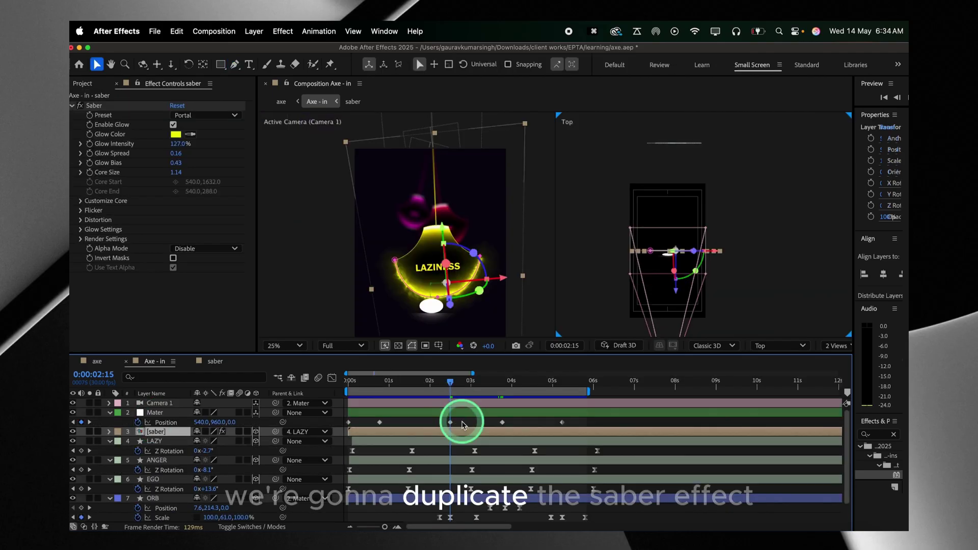
key(super+d)
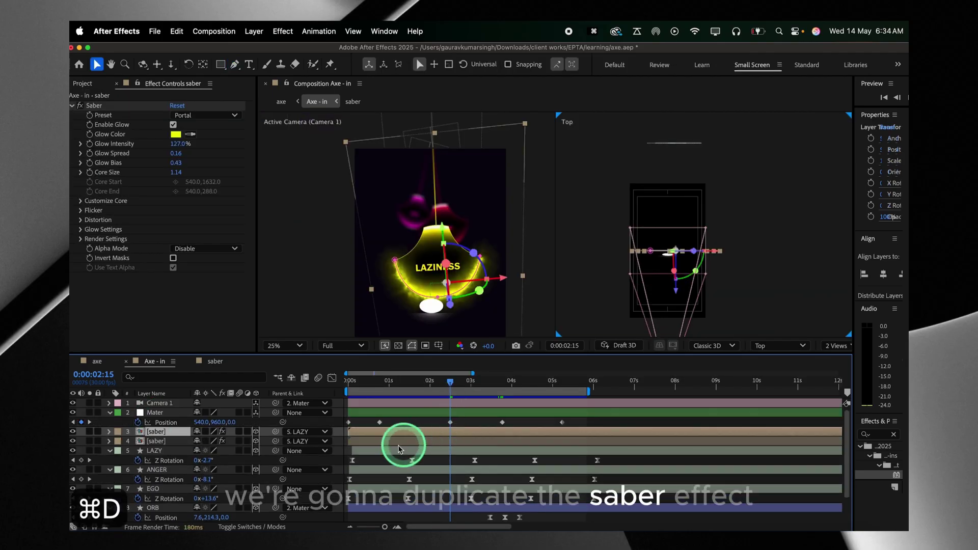
click(312, 431)
click(308, 390)
drag(156, 430, 156, 460)
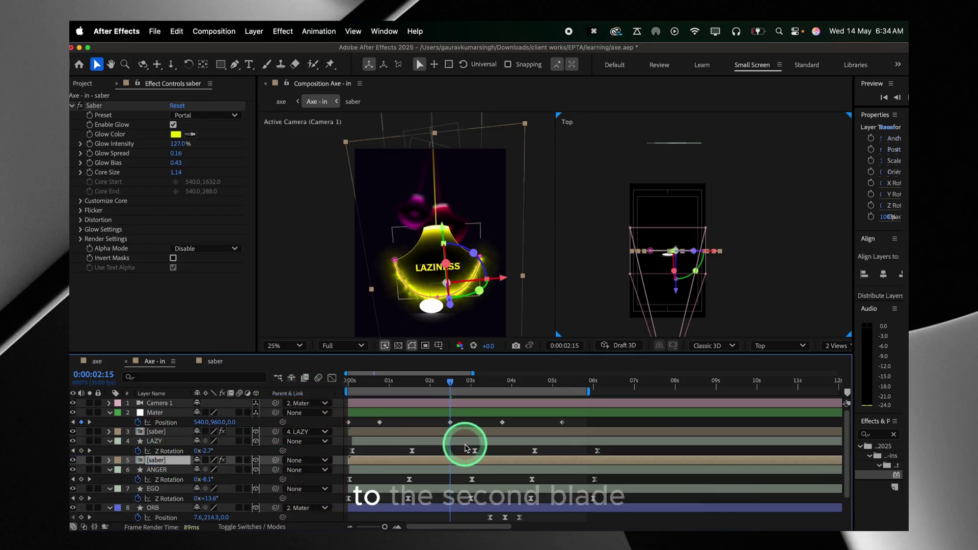
At 0:00:03:23, move the saber copy back to about Z 1540 and align its glow with the ANGER blade's lower edge
drag(450, 389, 504, 396)
drag(688, 293, 684, 187)
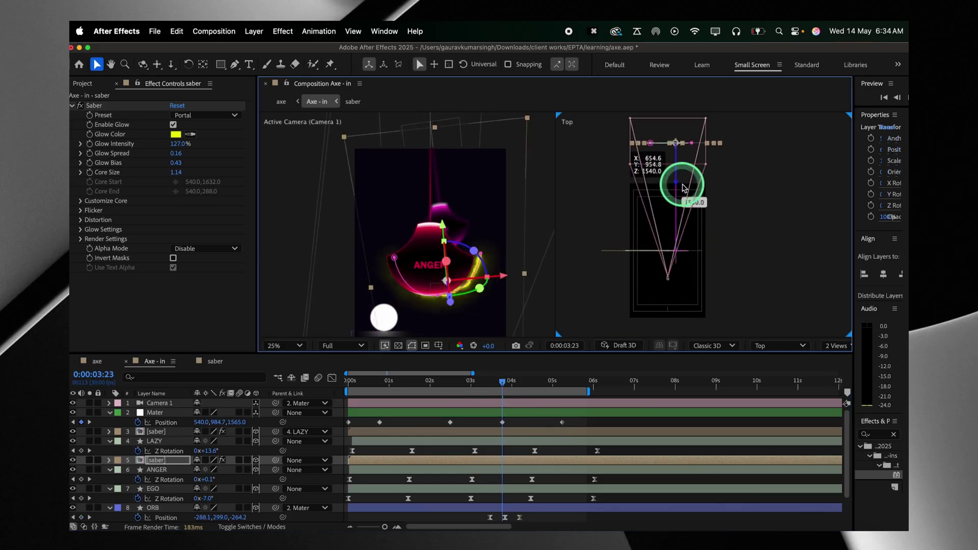
scroll(437, 275, up, 2)
drag(516, 282, 491, 278)
drag(672, 187, 673, 188)
Set the ANGER saber's Glow Color to pure red FF0000
click(190, 134)
click(404, 182)
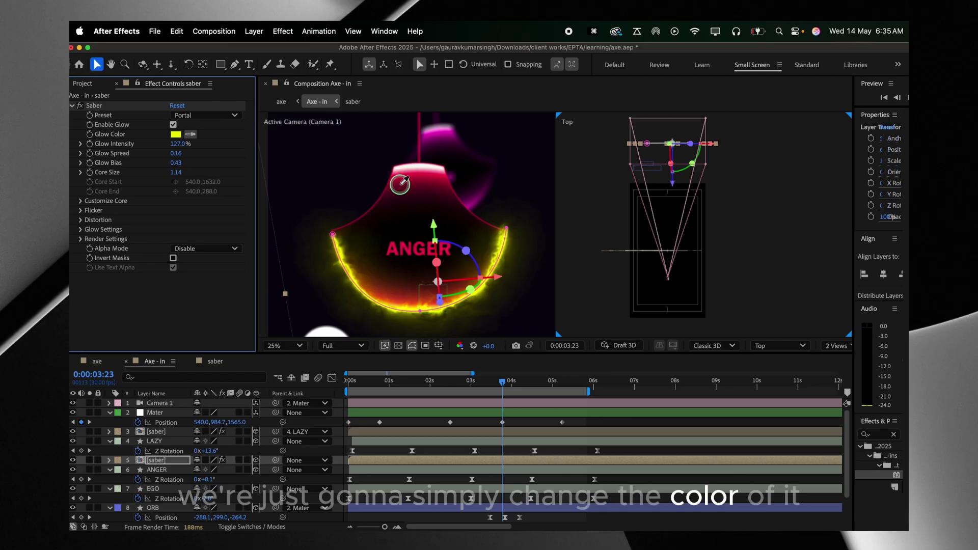
click(228, 134)
click(178, 138)
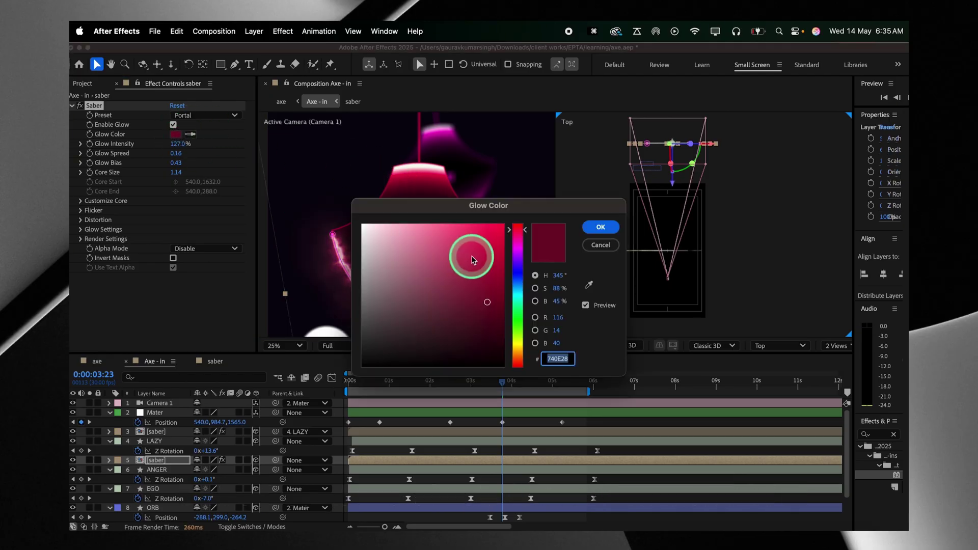
drag(472, 260, 544, 195)
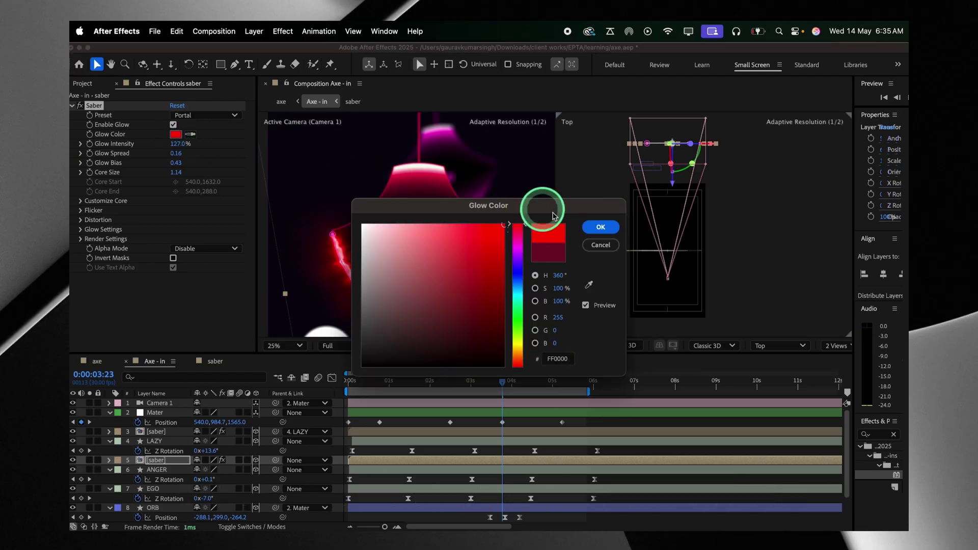
click(599, 228)
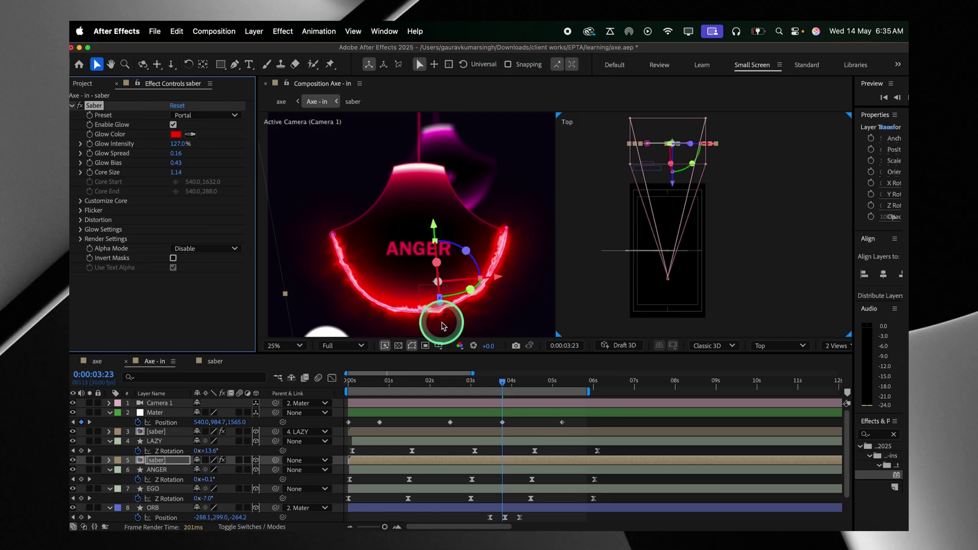
Duplicate the red saber layer with no parent, go to 0:00:05:07 and place the copy directly above the EGO layer
key(super+d)
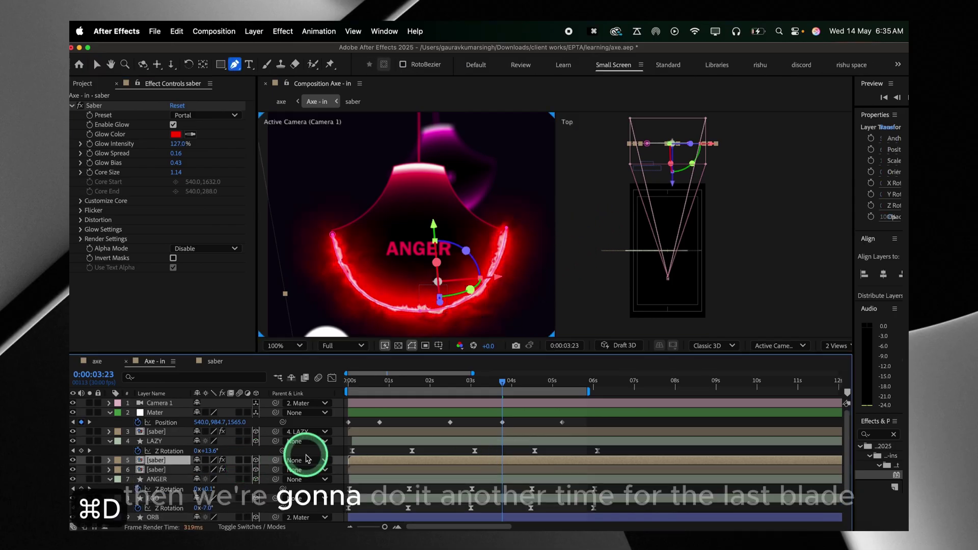
click(308, 459)
click(309, 377)
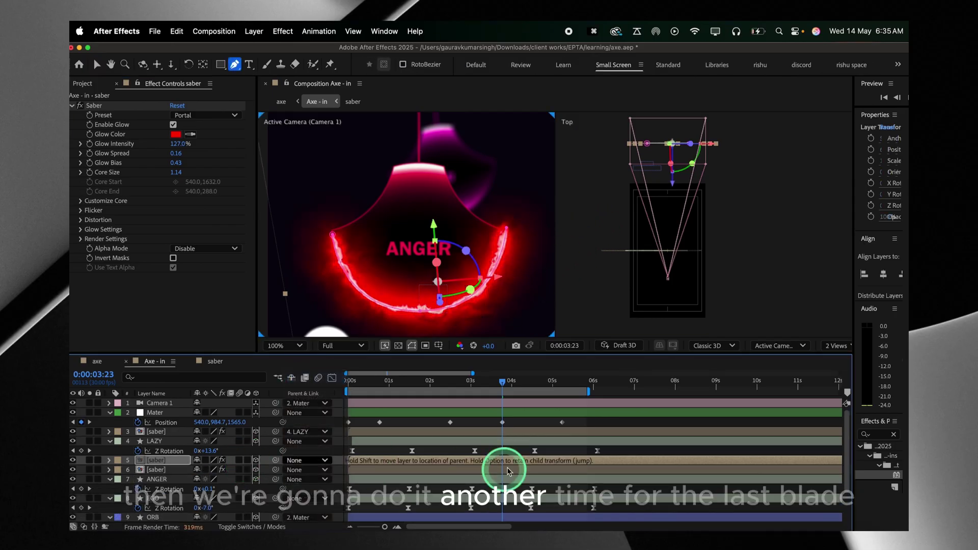
click(562, 382)
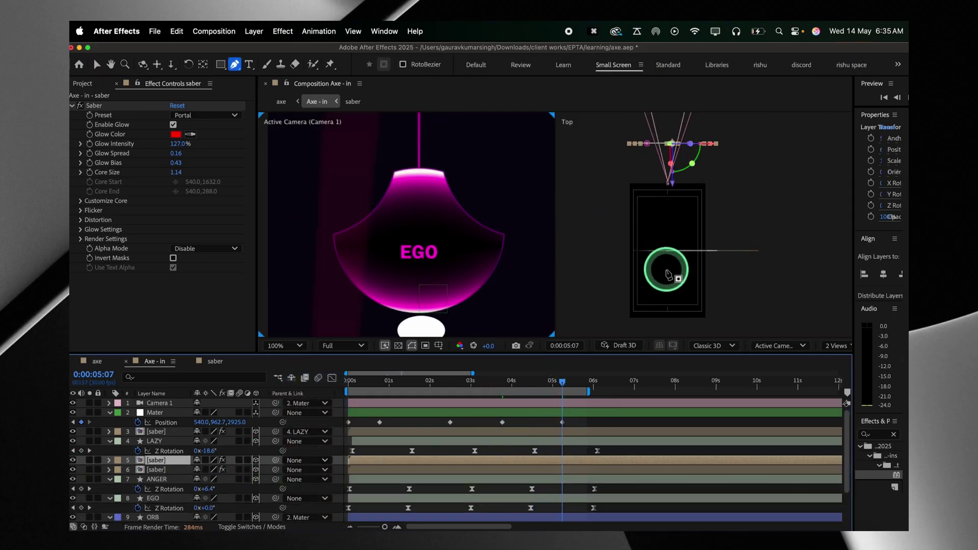
drag(166, 460, 166, 492)
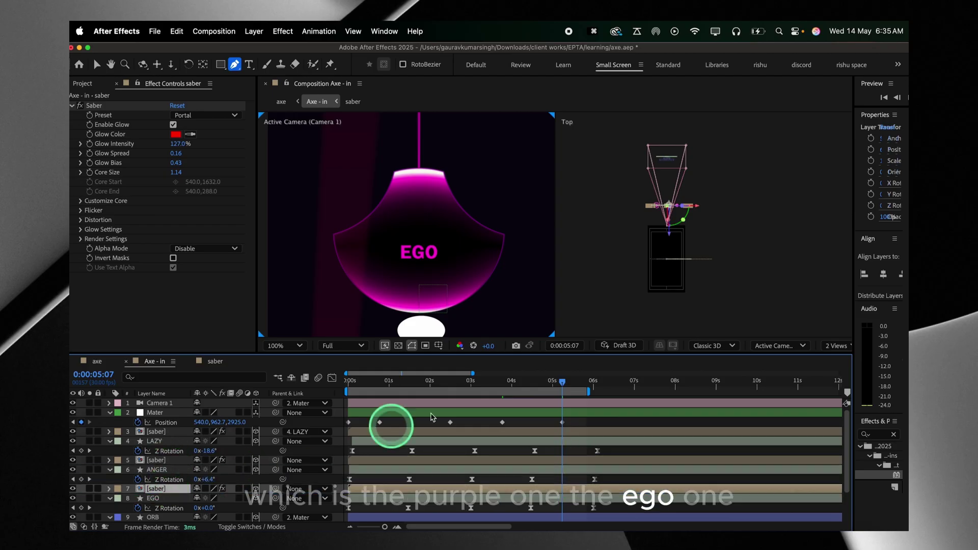
Move the new saber copy back in depth until it sits on the EGO blade
click(97, 64)
click(668, 231)
drag(669, 231, 672, 186)
scroll(286, 260, up, 1)
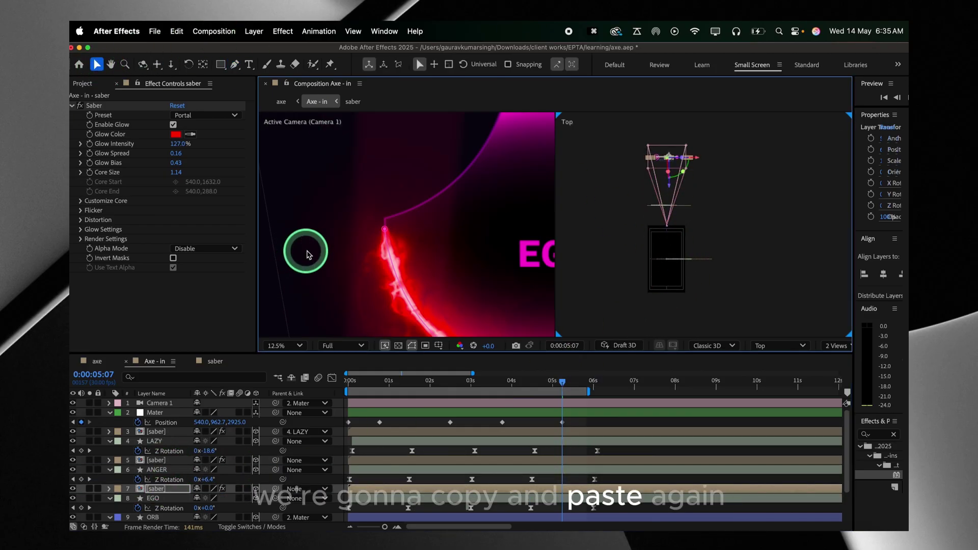
Adjust the mask points and curve handles of the EGO saber to follow the blade's lower edge
click(384, 220)
scroll(397, 233, down, 1)
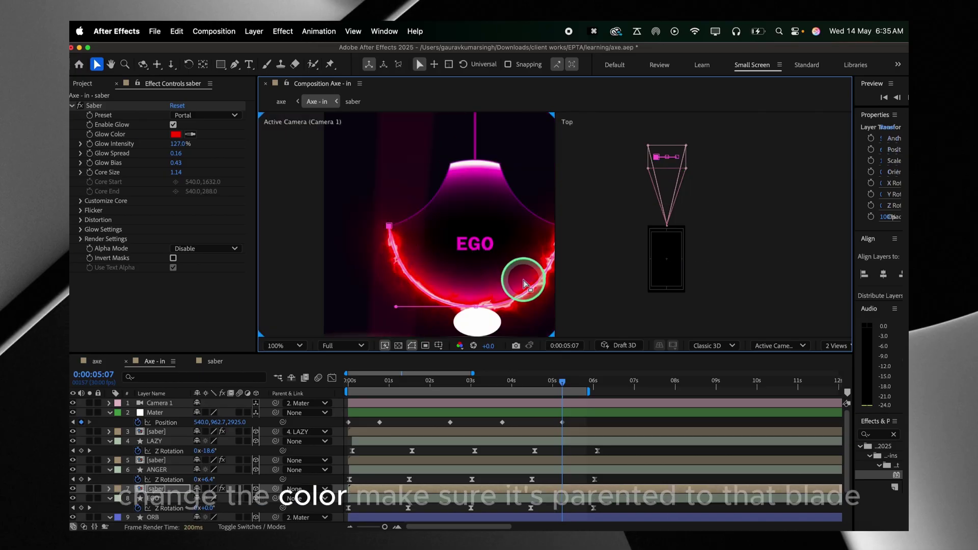
drag(523, 283, 500, 234)
drag(414, 313, 411, 313)
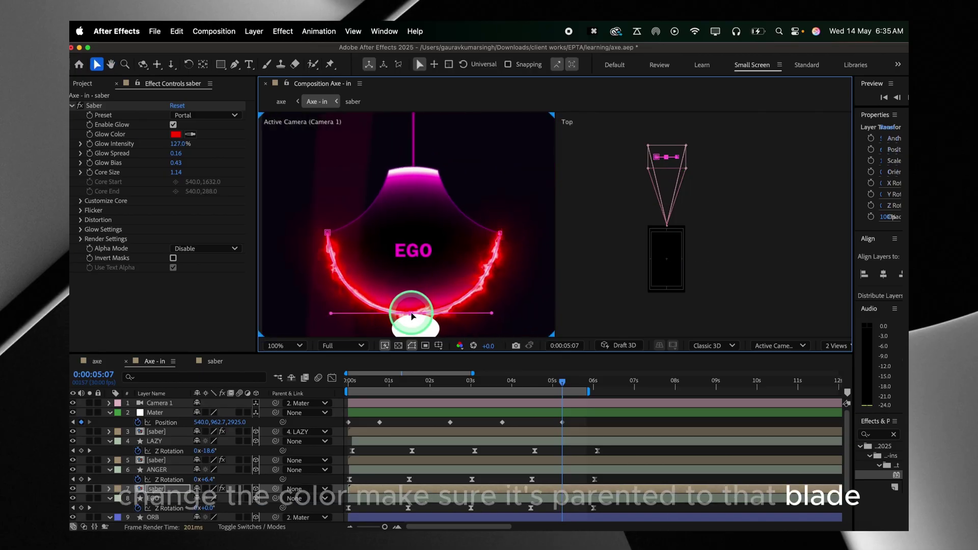
drag(491, 314, 489, 313)
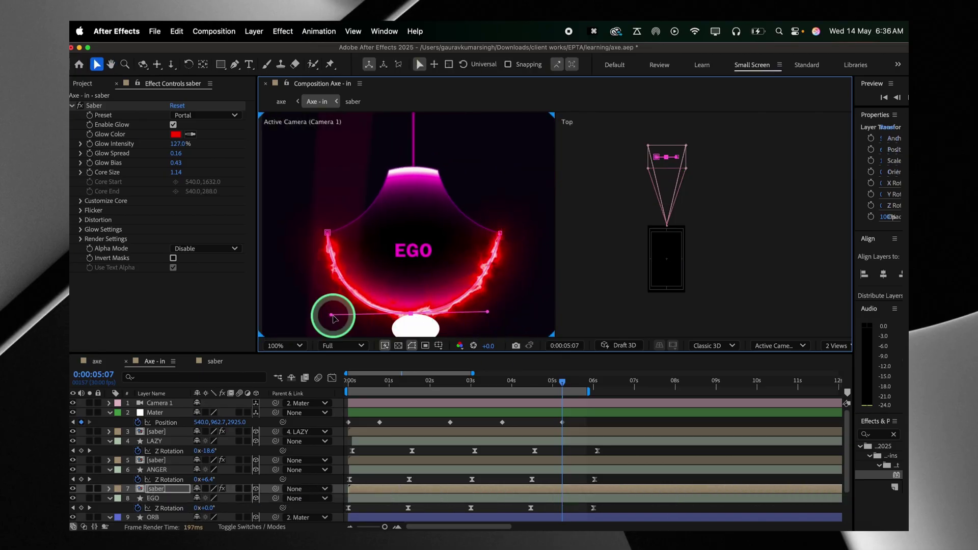
Sample the EGO blade's magenta as the Glow Color of its saber
click(189, 134)
click(413, 180)
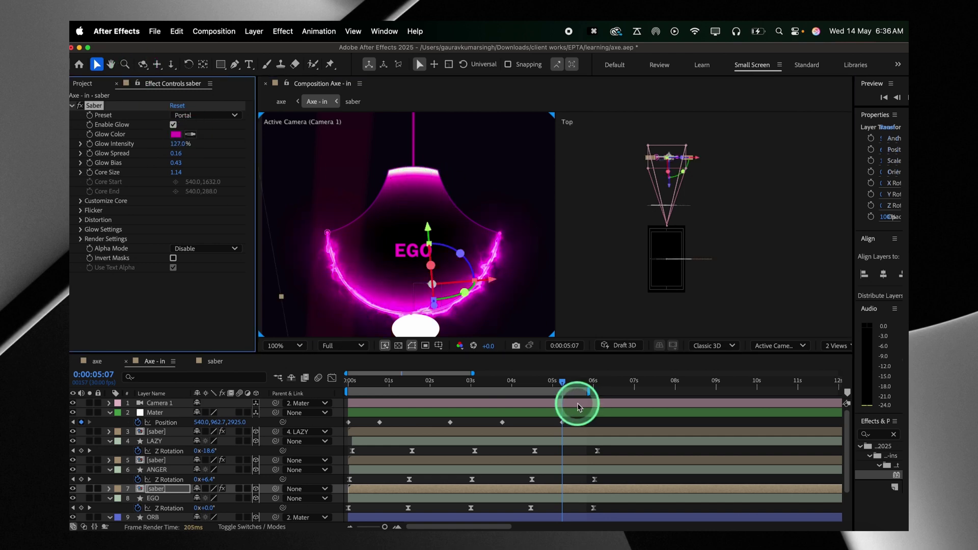
click(569, 422)
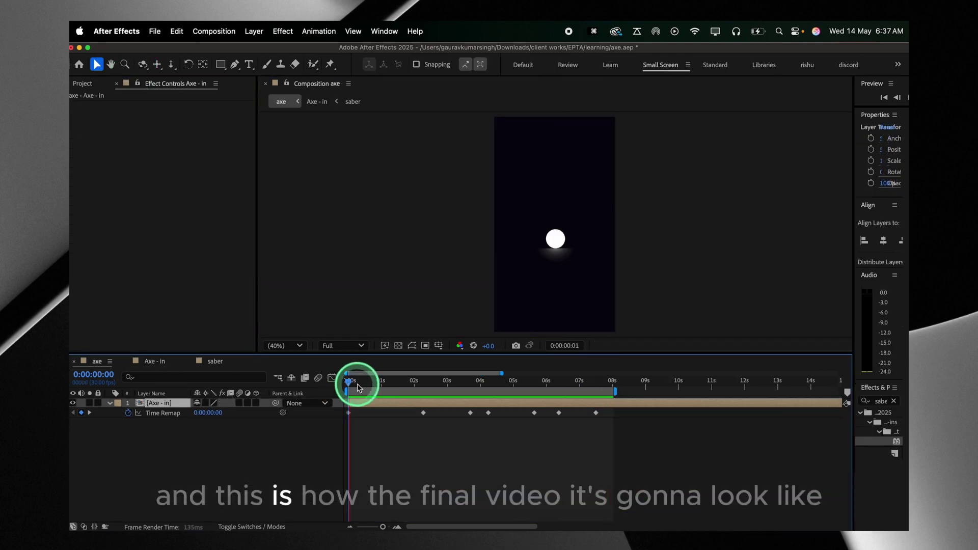
Play back the finished animation in the axe composition from 0:00:00:00
drag(356, 384, 345, 388)
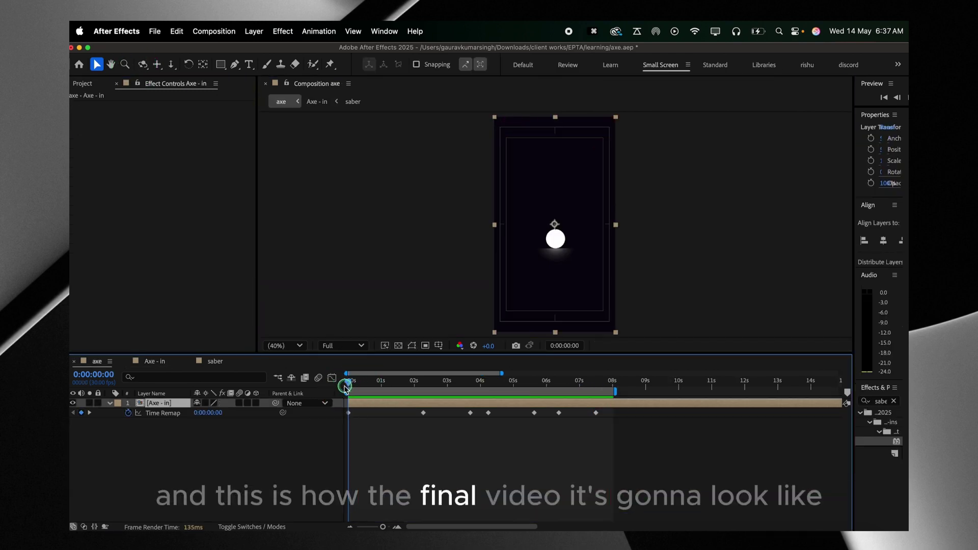
click(411, 448)
key(space)
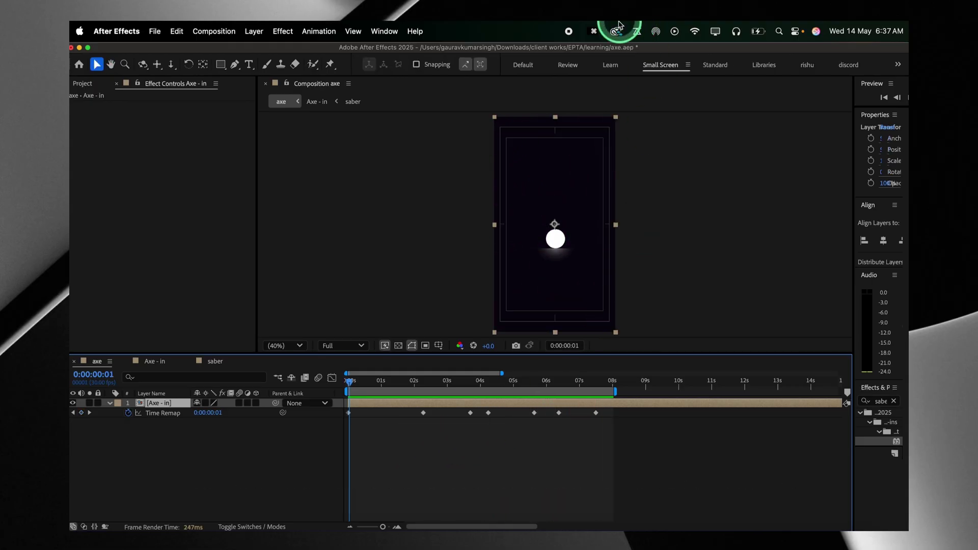
drag(358, 388, 349, 388)
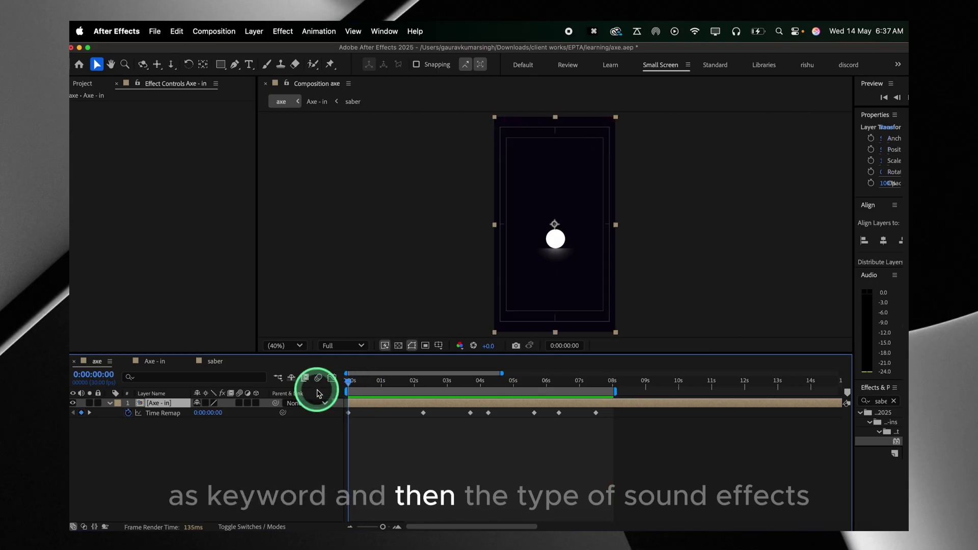
click(411, 448)
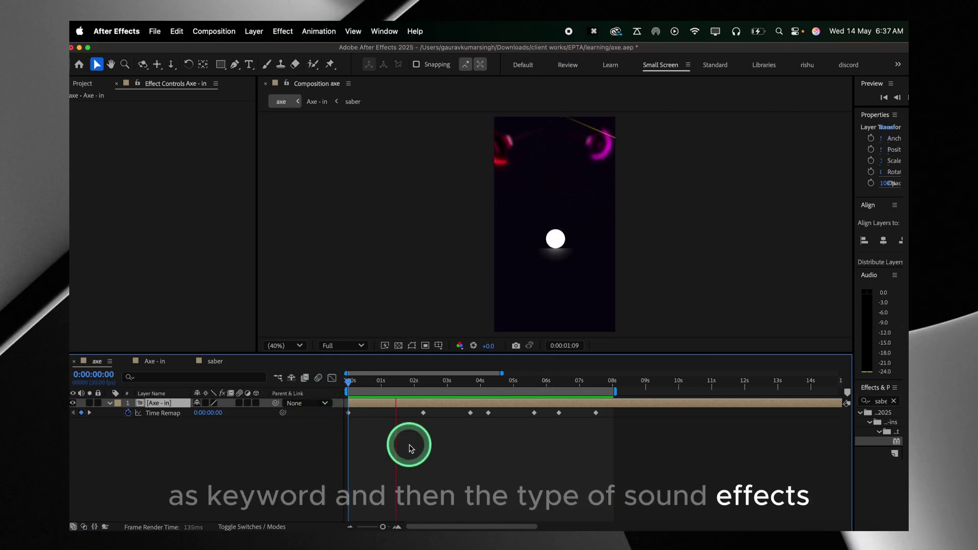